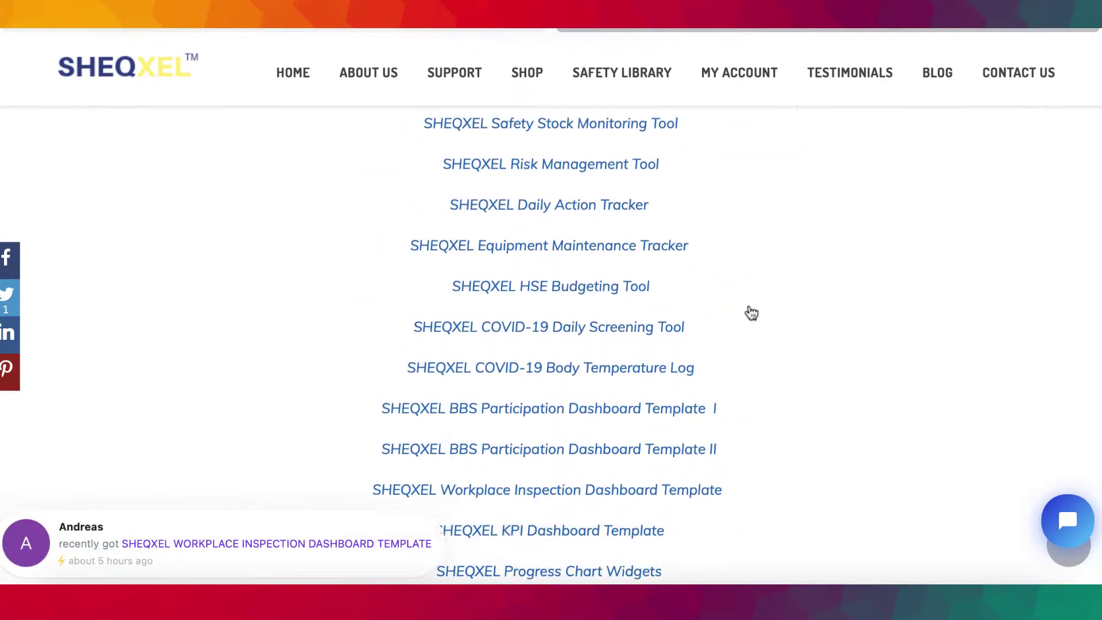
Browse the SHEQXEL home page, examining the list of tools and templates, the safety management introduction and the page header
scroll(722, 278, up, 15)
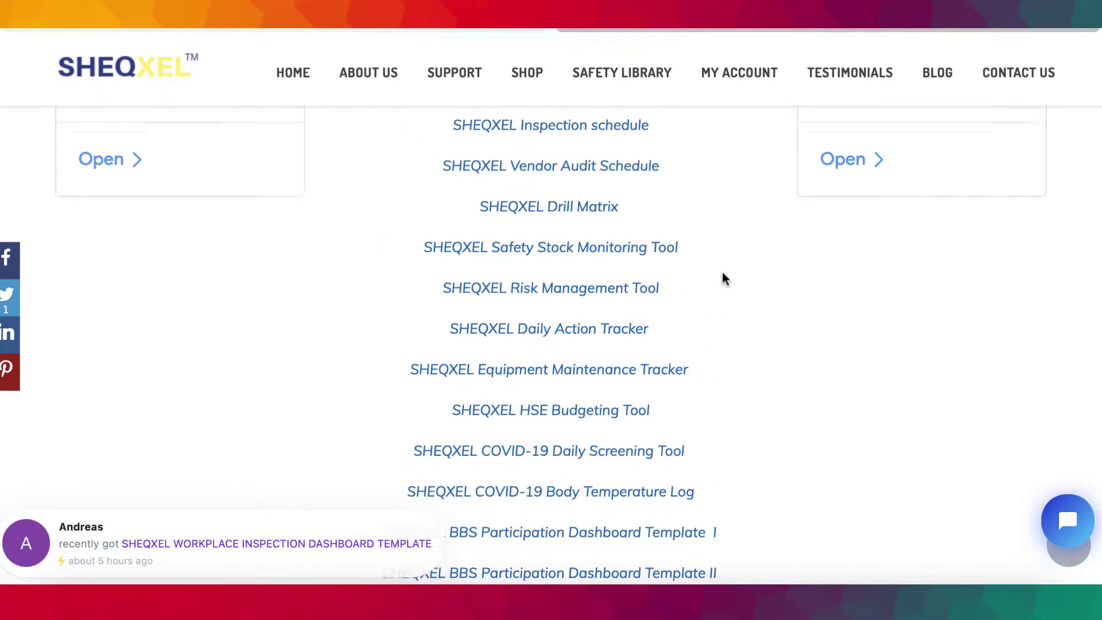
scroll(722, 273, up, 1)
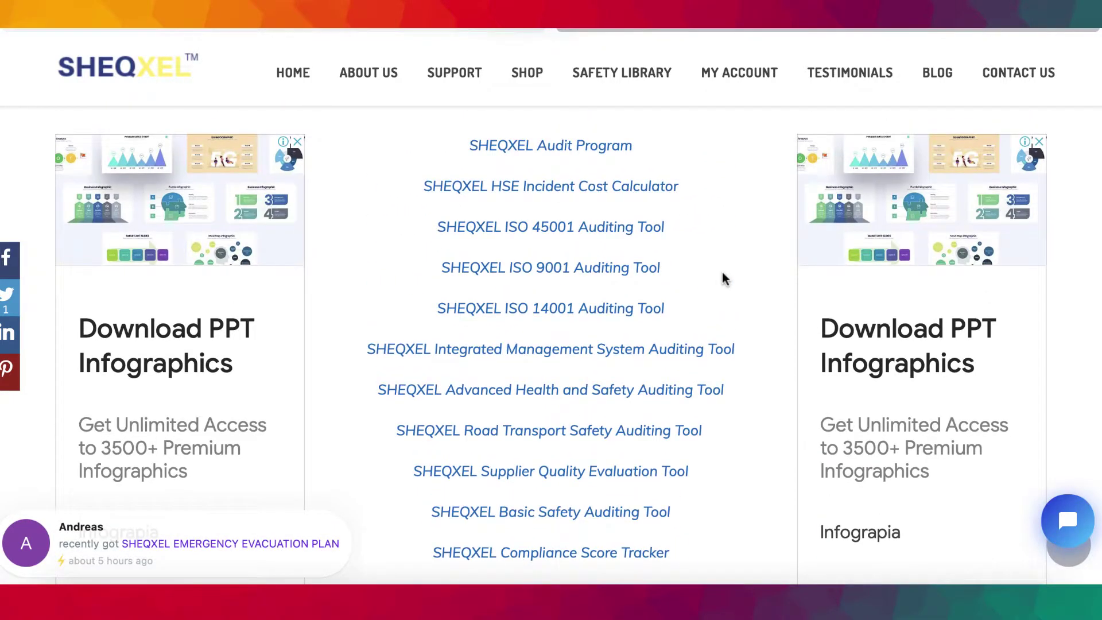
scroll(692, 235, up, 6)
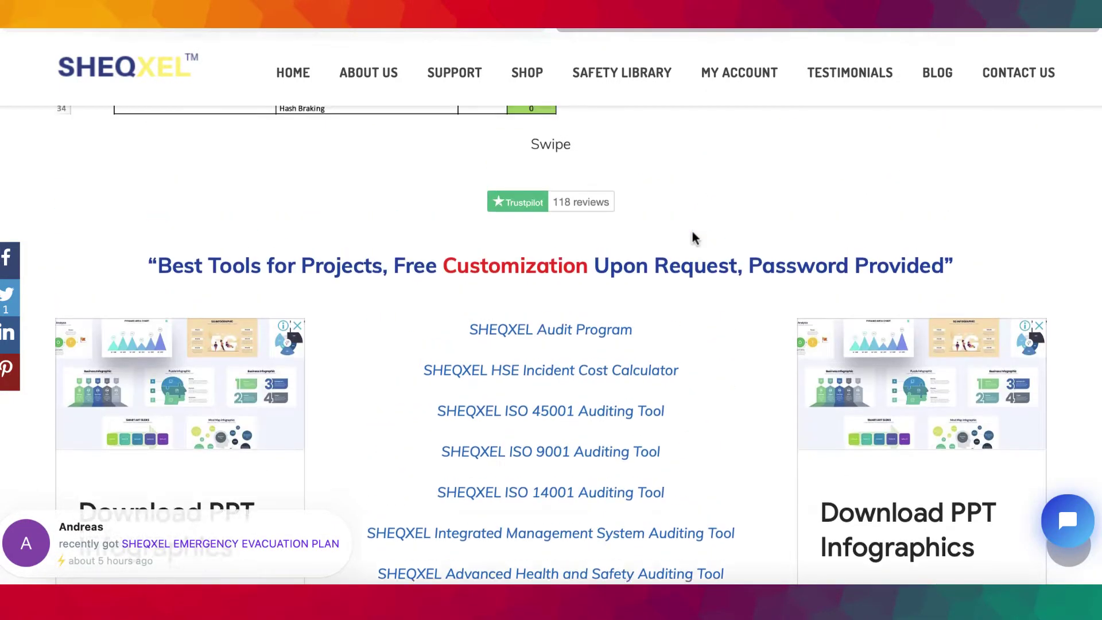
scroll(692, 235, down, 9)
scroll(693, 236, down, 15)
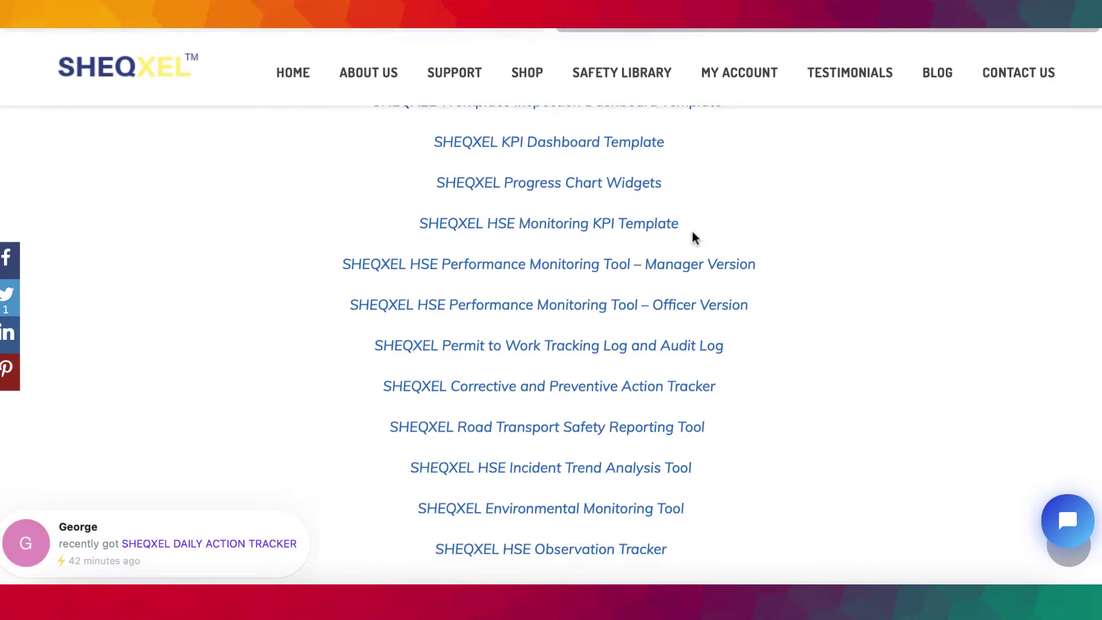
scroll(692, 235, up, 17)
scroll(694, 239, up, 4)
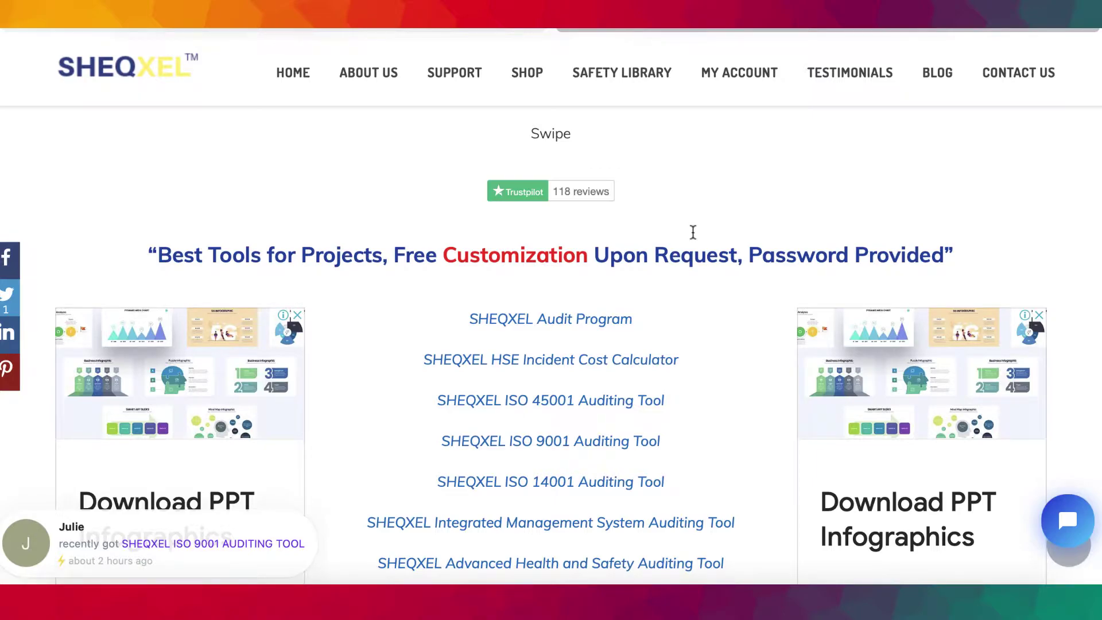
scroll(692, 232, up, 2)
scroll(692, 232, up, 8)
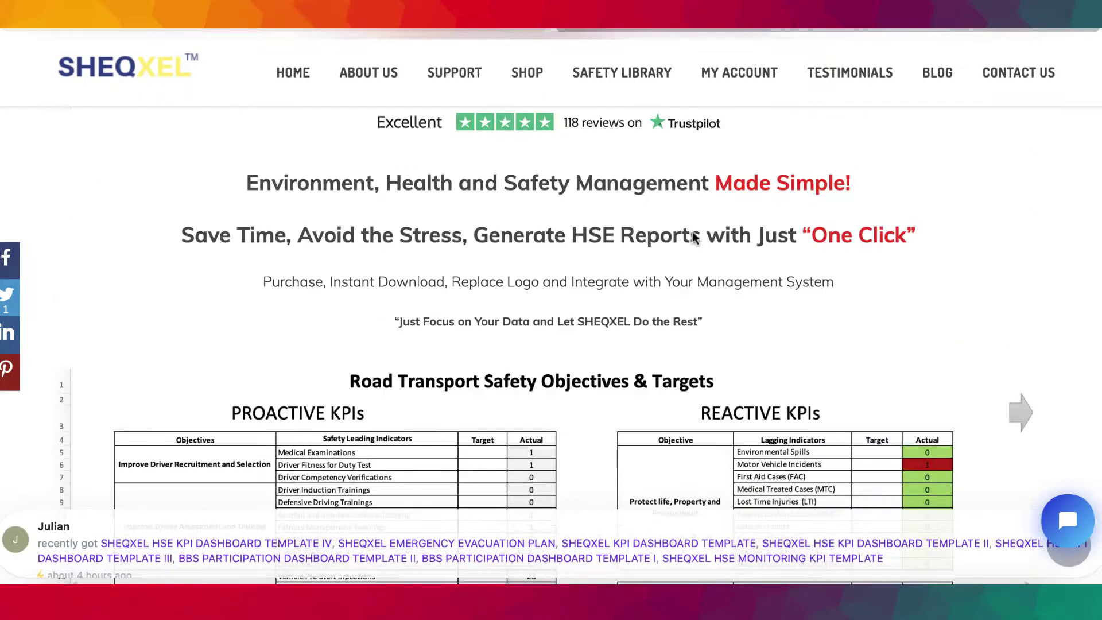
scroll(693, 236, up, 2)
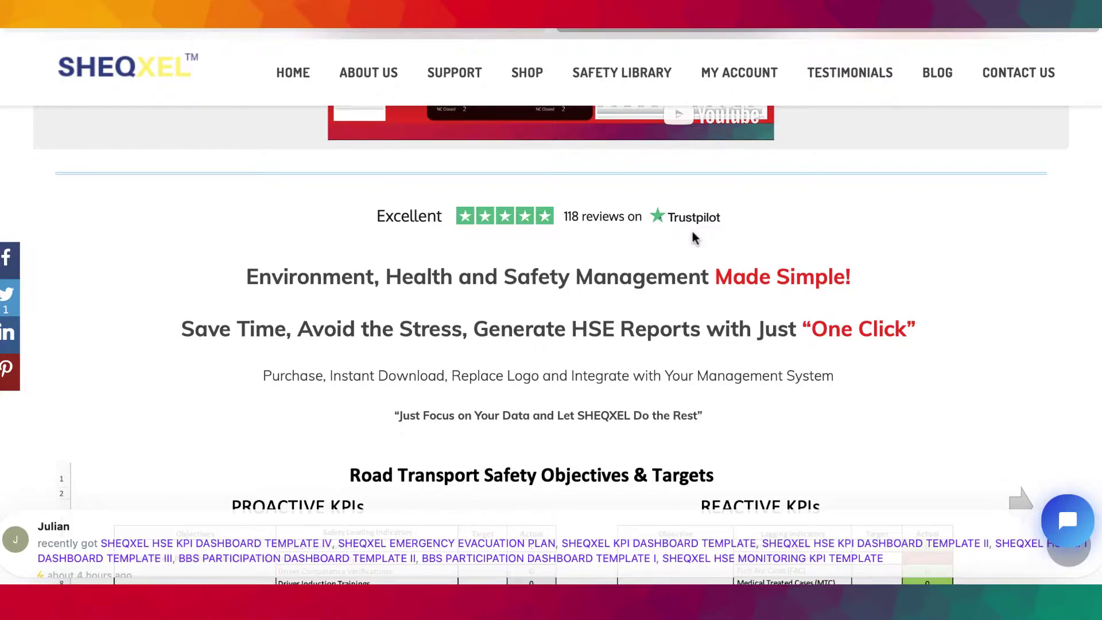
scroll(702, 307, up, 1)
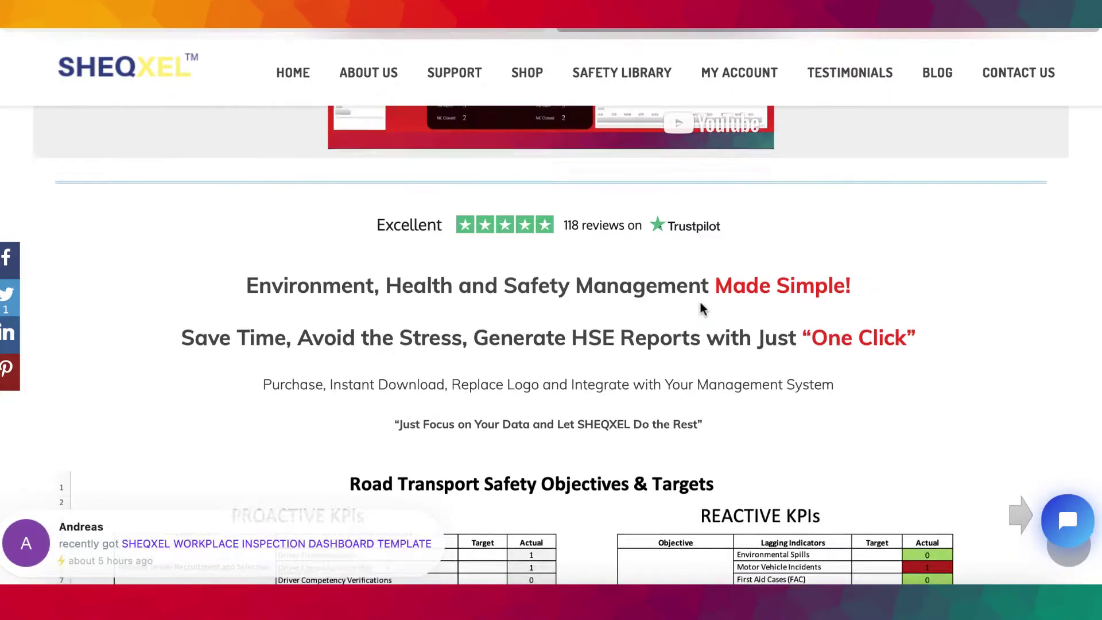
scroll(701, 308, up, 15)
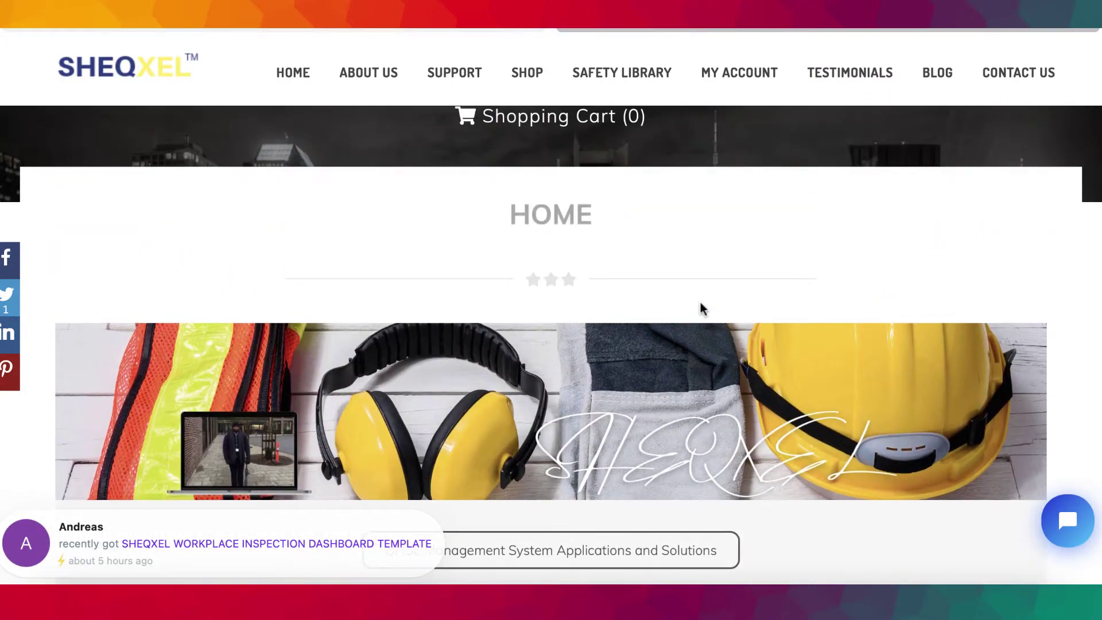
scroll(702, 308, down, 20)
scroll(701, 308, down, 12)
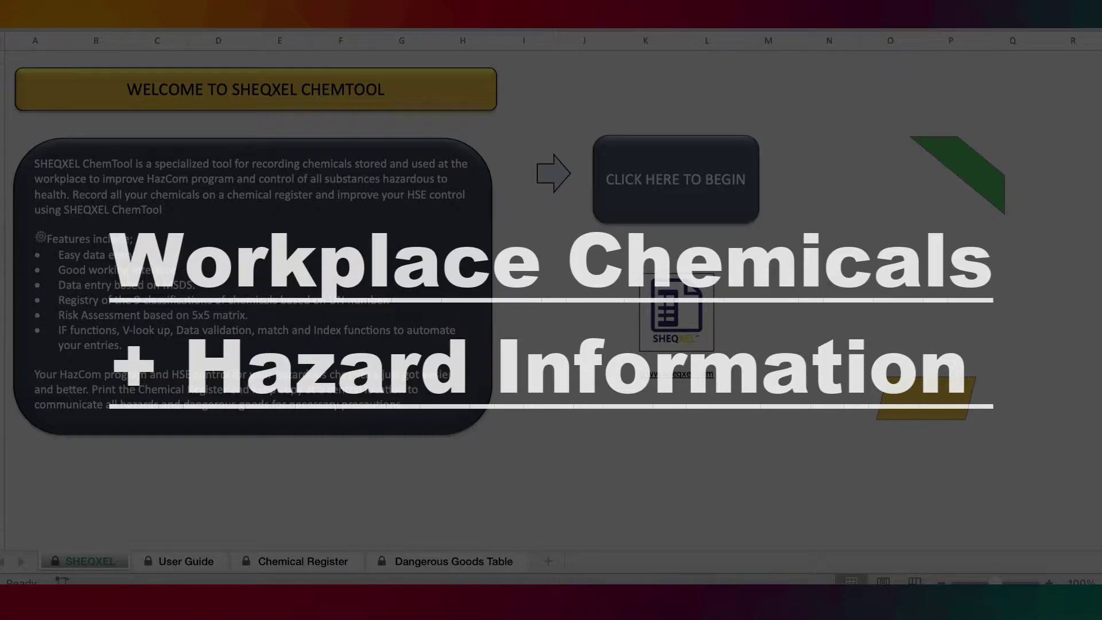
Display the Chemical Register sheet in the ChemTool workbook and look over its rows
click(265, 562)
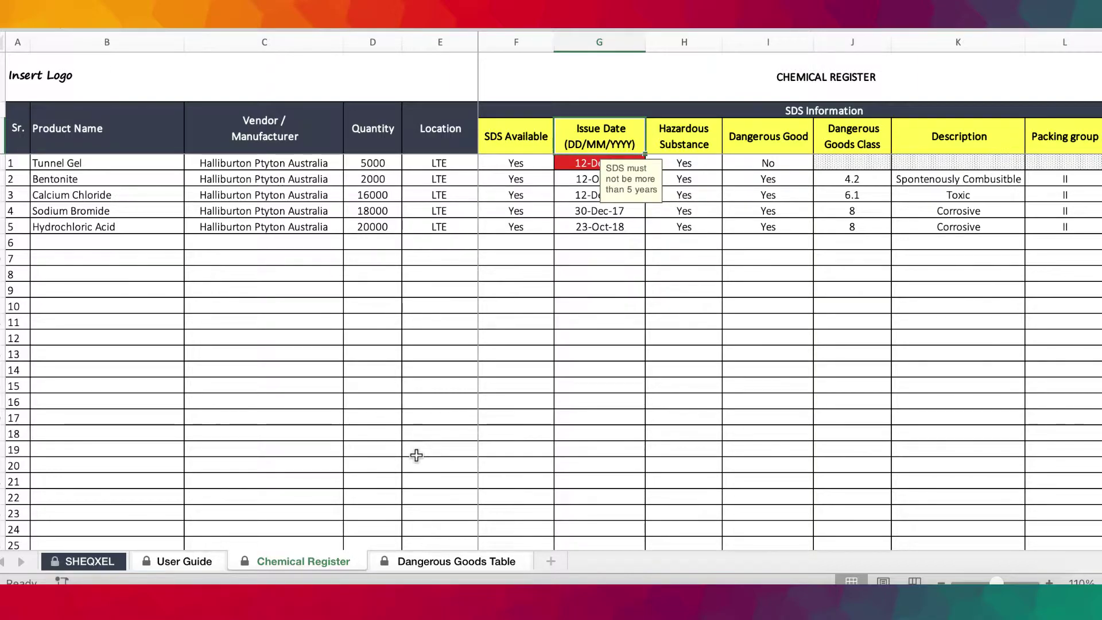
scroll(590, 408, down, 5)
scroll(591, 408, up, 5)
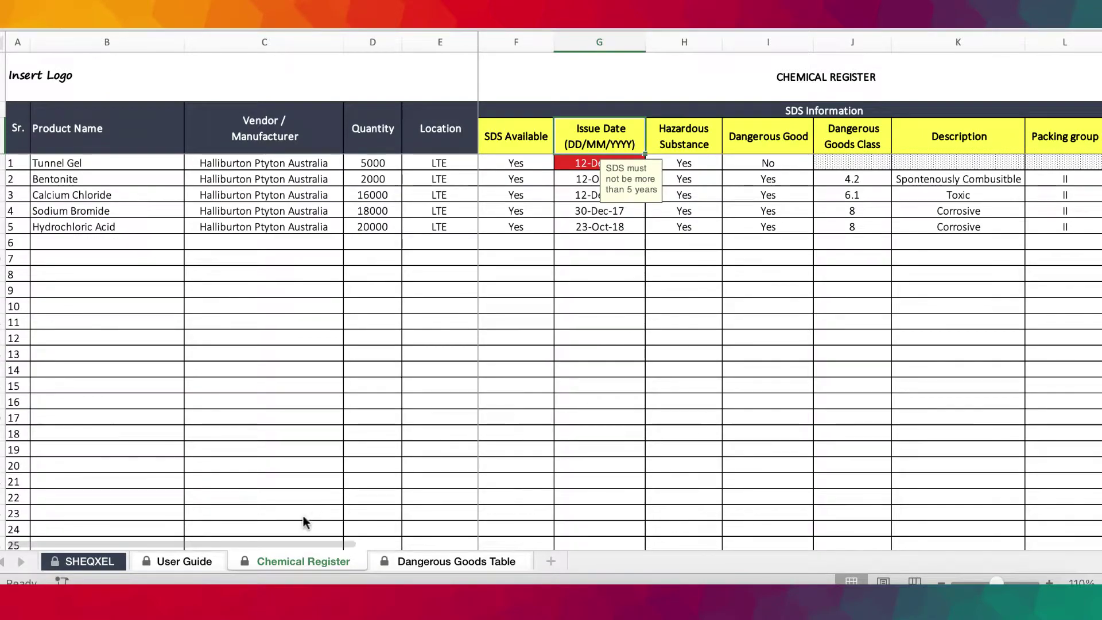
Read the User Guide sheet's data entry guidance, instructions and risk matrix
click(191, 562)
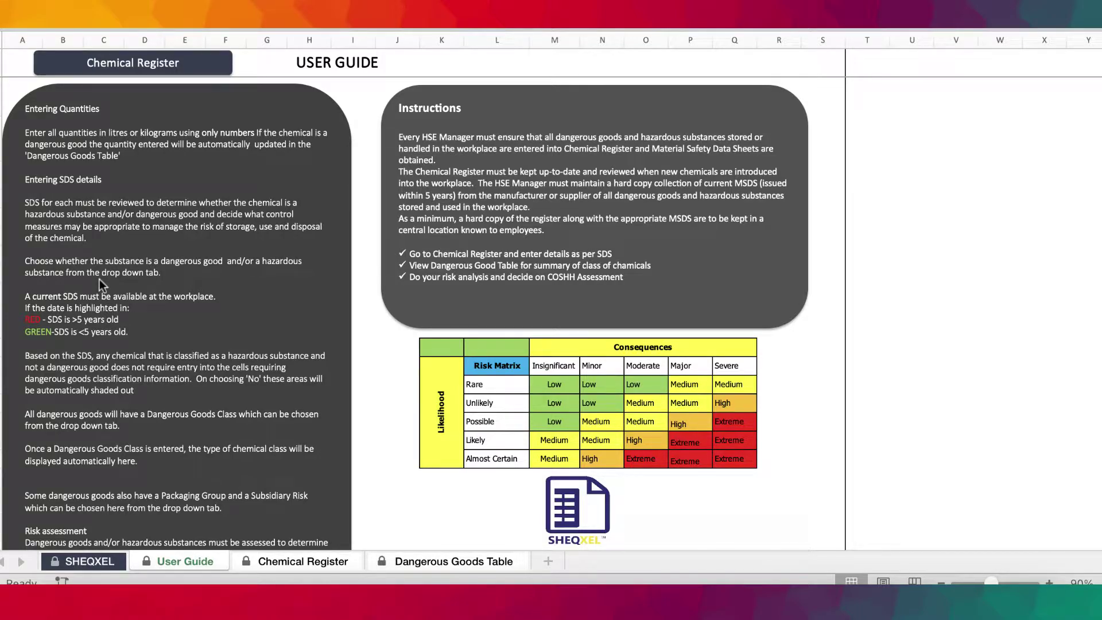
scroll(104, 417, down, 5)
scroll(104, 417, up, 5)
Go back to the Chemical Register and examine the Product Name, Vendor / Manufacturer, Quantity and Location columns
click(323, 562)
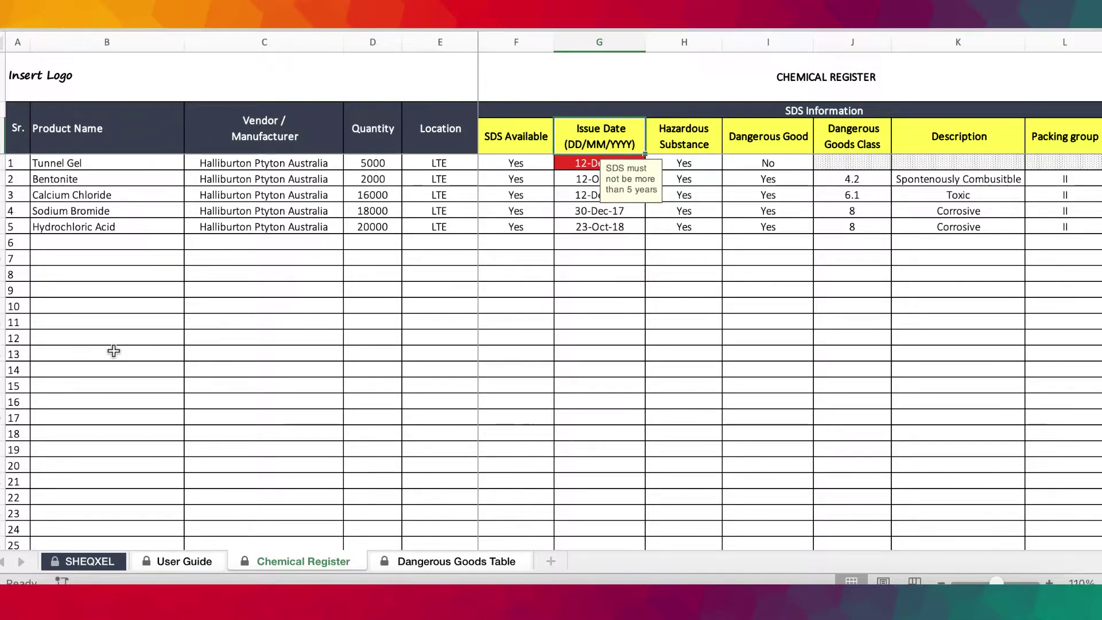
click(118, 133)
drag(118, 133, 105, 304)
drag(266, 124, 262, 293)
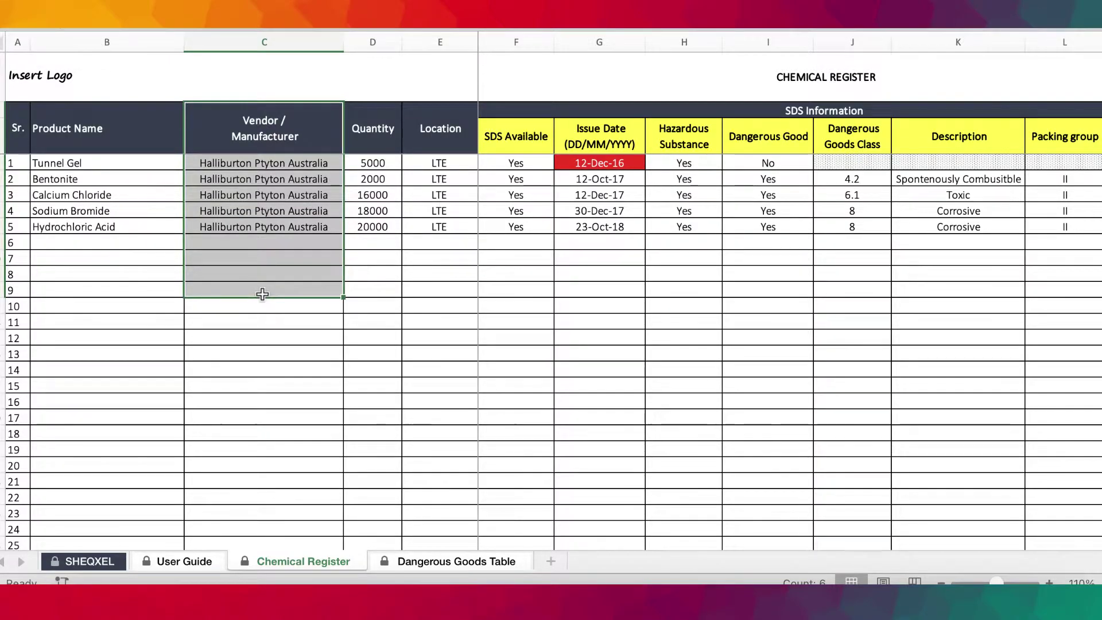
click(277, 166)
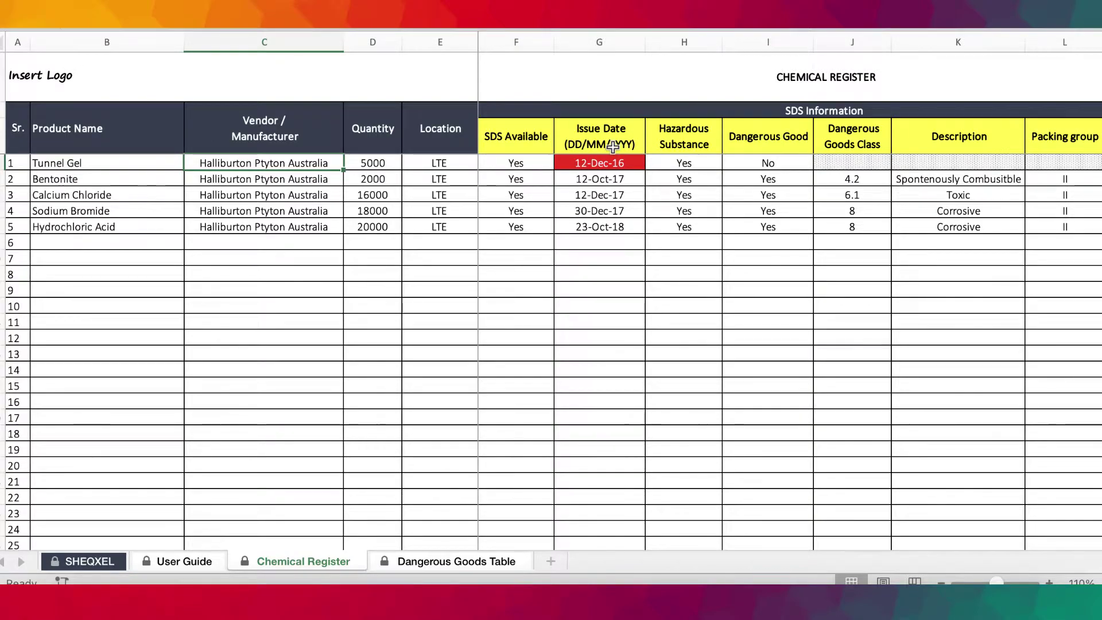
drag(86, 135, 313, 227)
drag(116, 128, 290, 226)
click(385, 129)
click(379, 164)
click(452, 164)
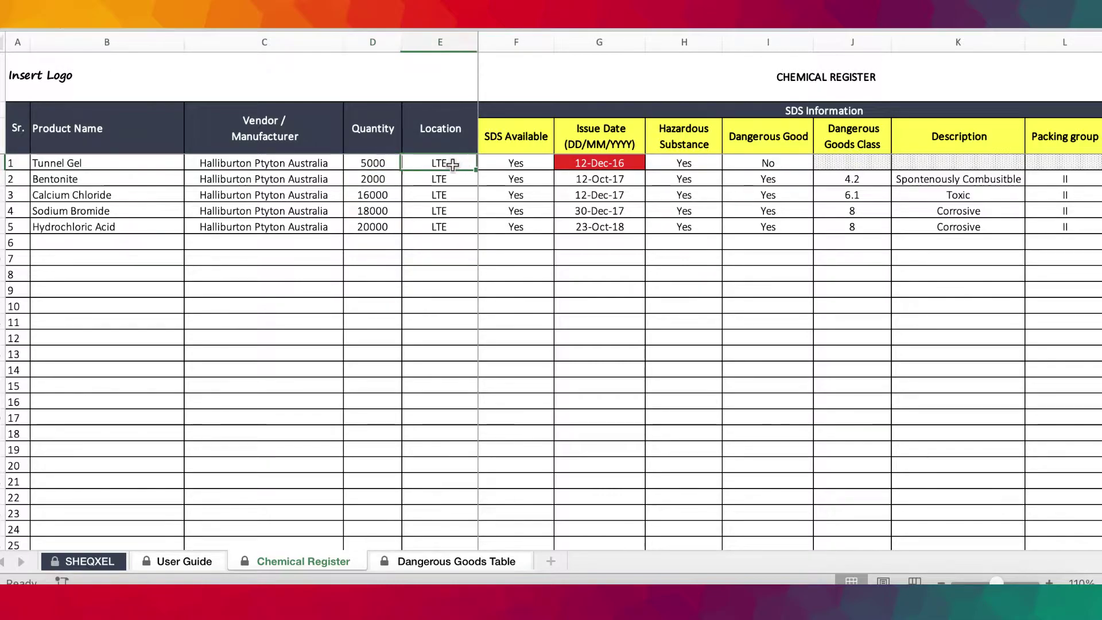
Examine the SDS Information columns from SDS Available through Packing group for the five listed chemicals
click(513, 136)
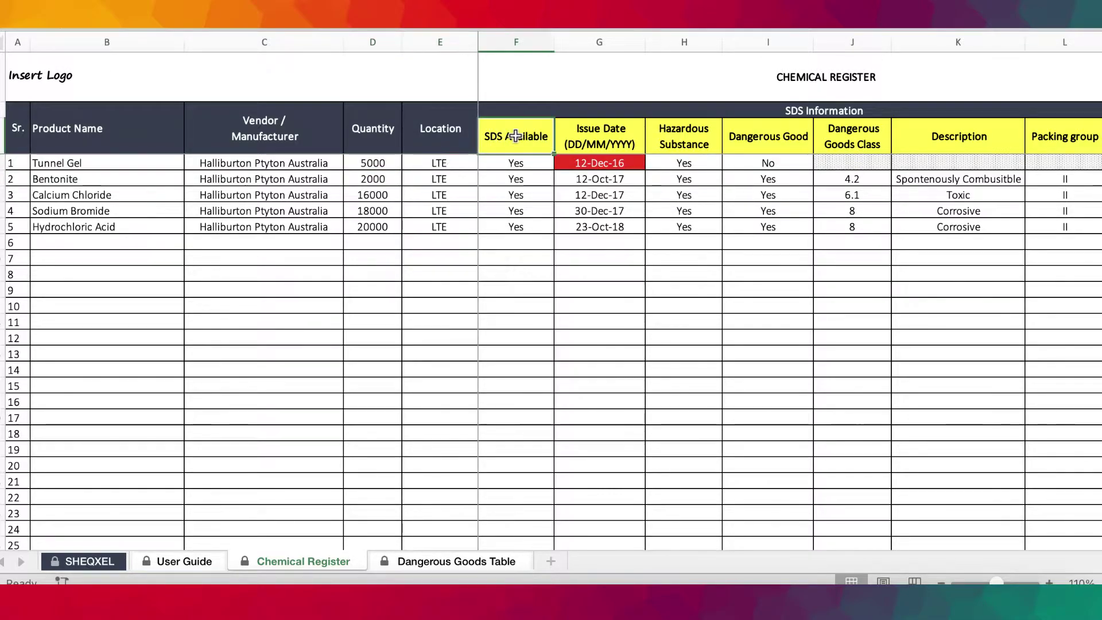
drag(593, 141, 1064, 229)
scroll(818, 352, left, 2)
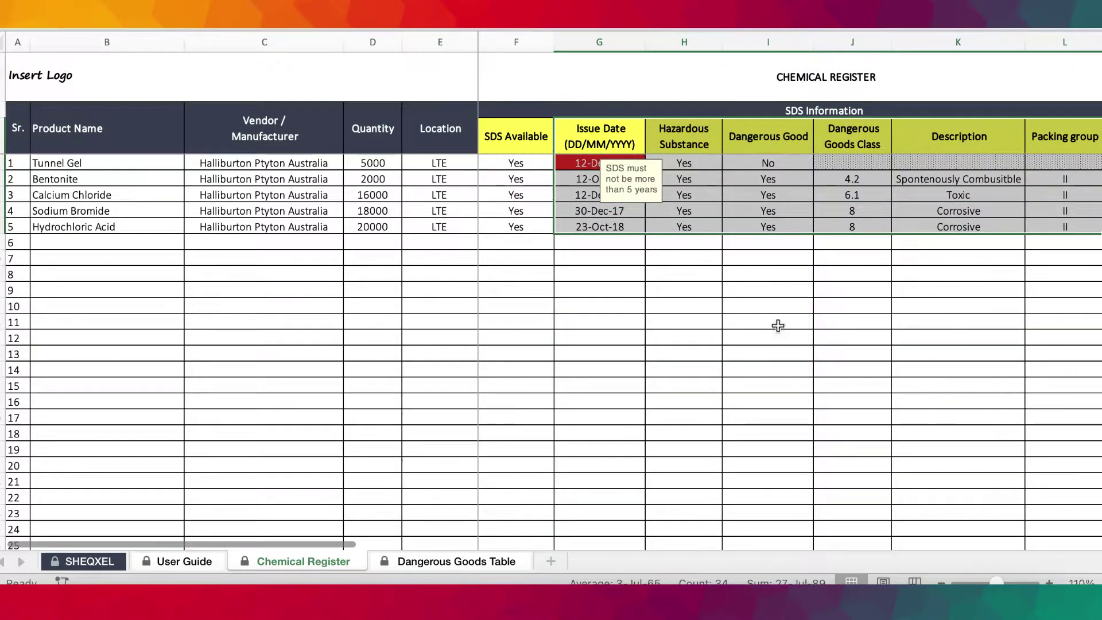
Set the SDS Available entry for Tunnel Gel to Yes
click(536, 163)
click(562, 164)
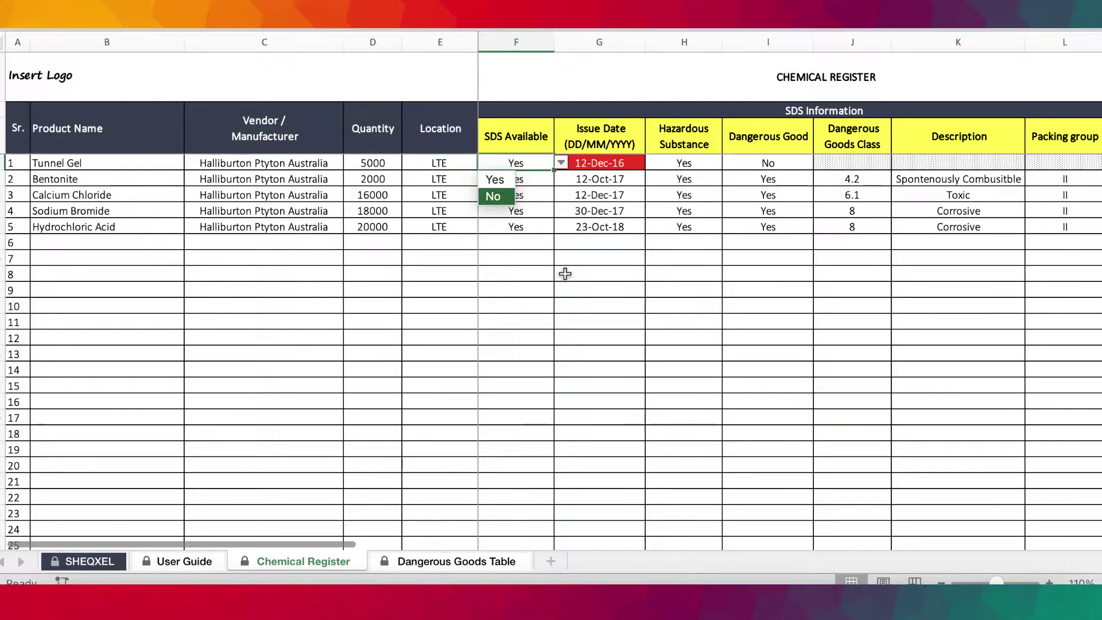
click(508, 179)
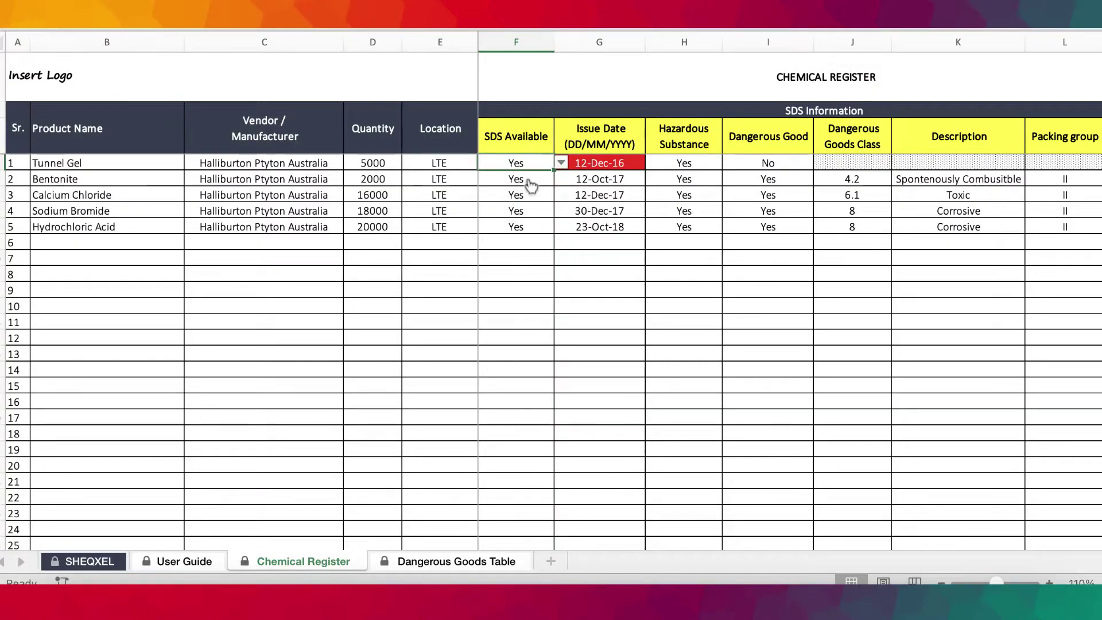
click(654, 241)
Try No as the SDS Available entry for Tunnel Gel and switch it back to Yes
click(513, 163)
click(561, 163)
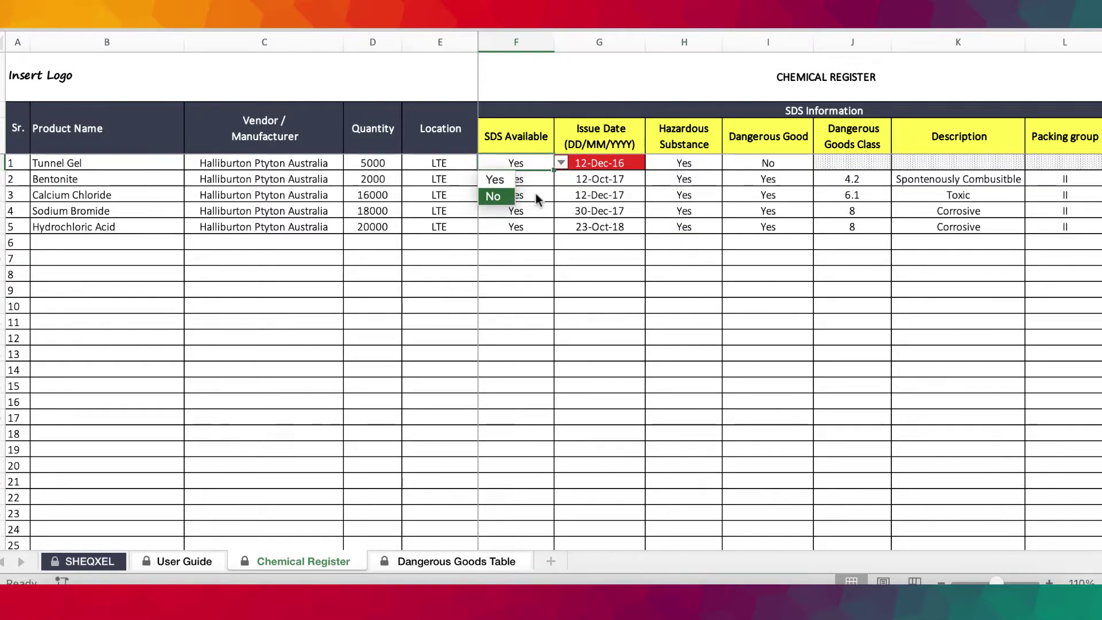
key(Return)
click(560, 163)
key(Up)
key(Return)
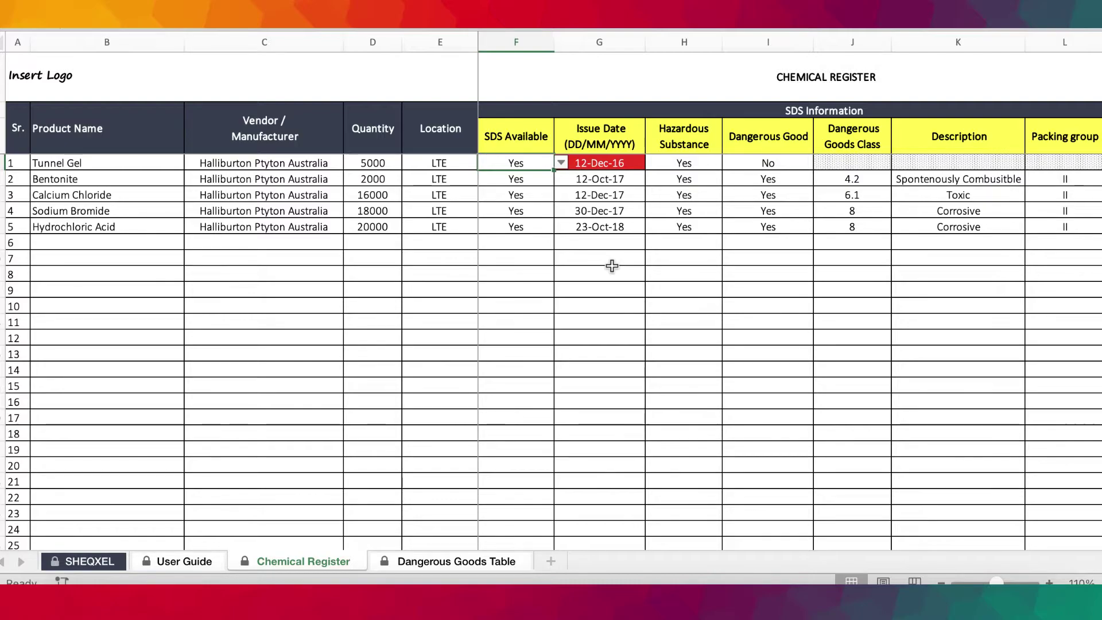
Check Tunnel Gel's SDS issue date against the note attached to the Issue Date heading
click(613, 161)
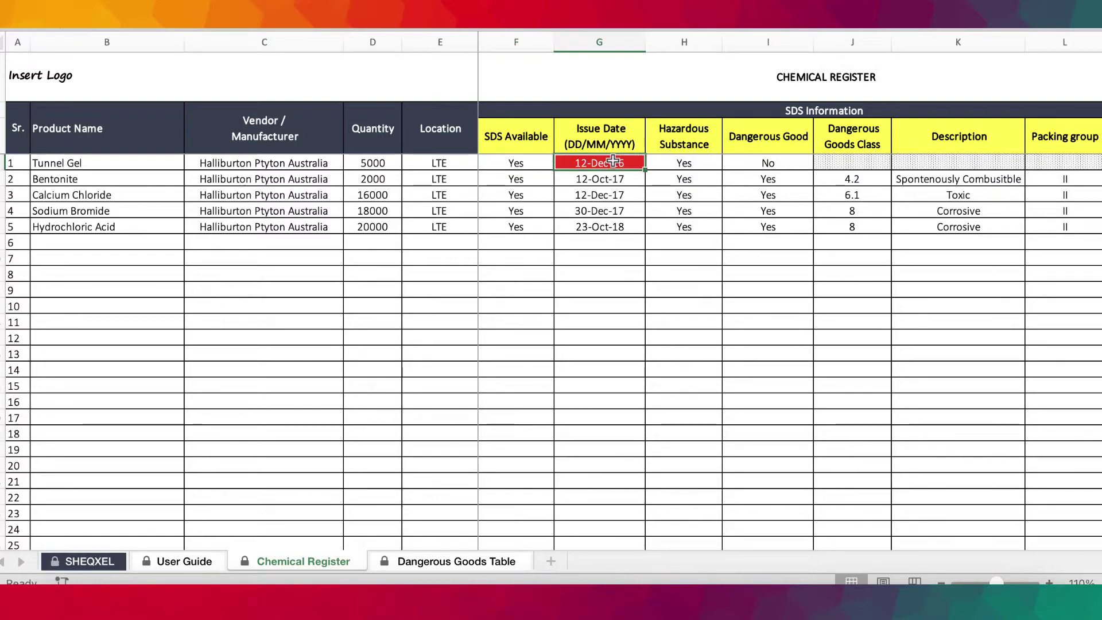
mouse_move(608, 133)
mouse_down()
mouse_move(621, 253)
mouse_move(694, 360)
mouse_move(728, 352)
mouse_move(623, 140)
mouse_up()
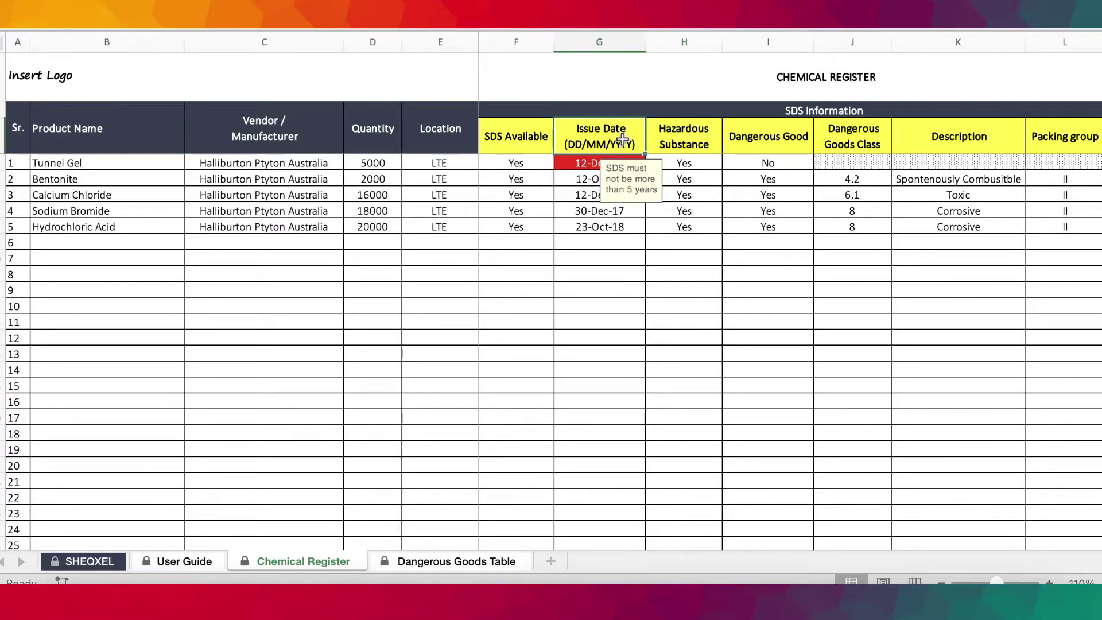
click(683, 321)
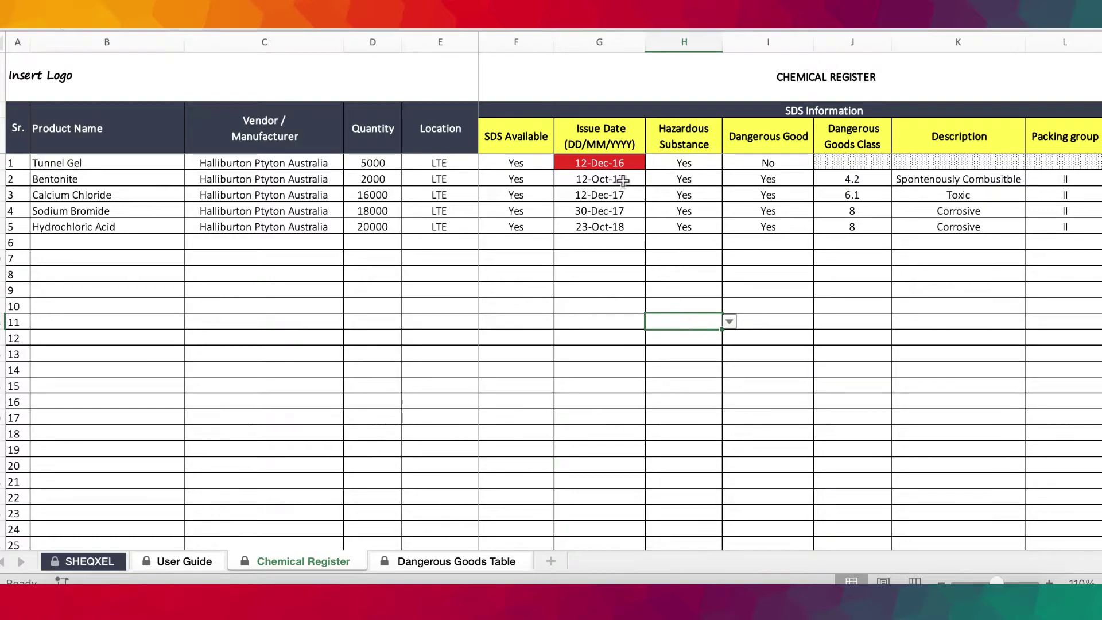
click(616, 163)
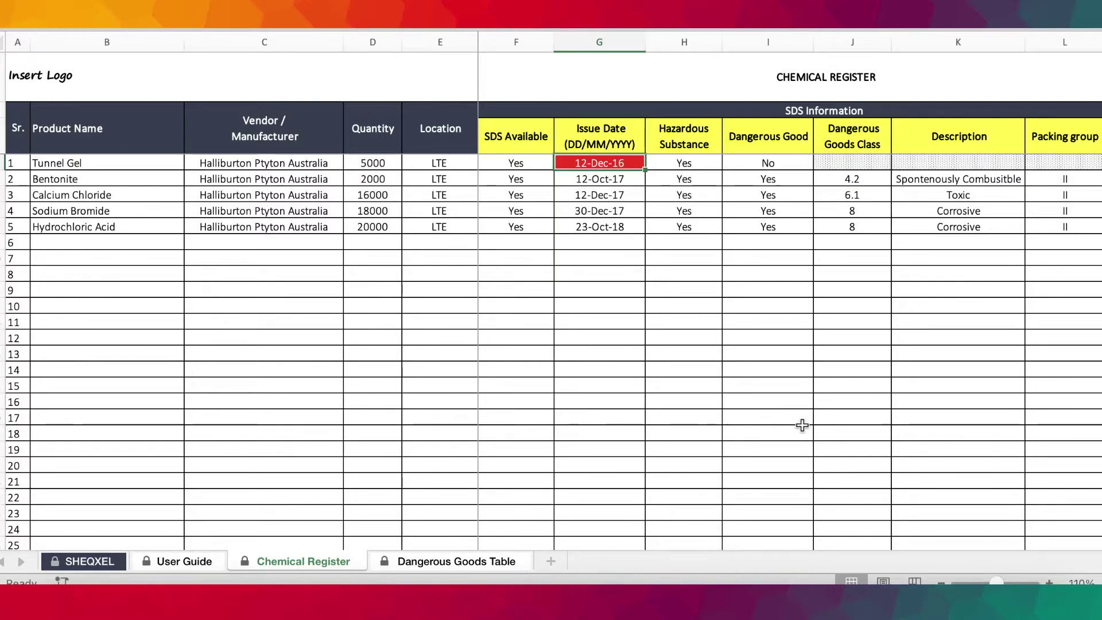
View the choices offered for Tunnel Gel's Hazardous Substance entry
click(703, 164)
click(728, 164)
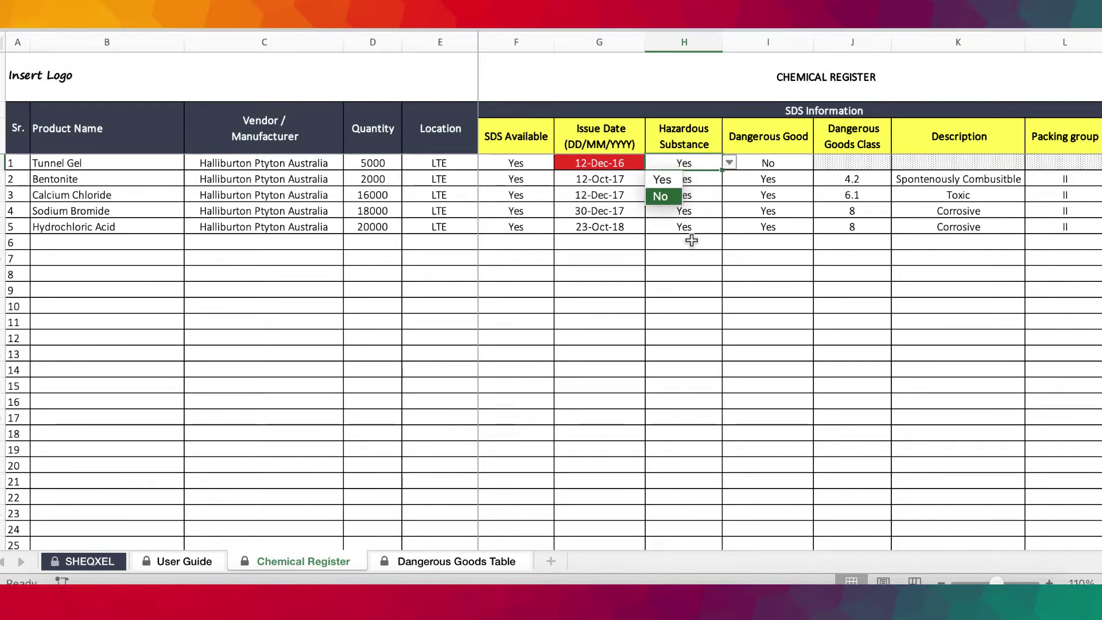
scroll(693, 240, right, 3)
scroll(691, 240, right, 2)
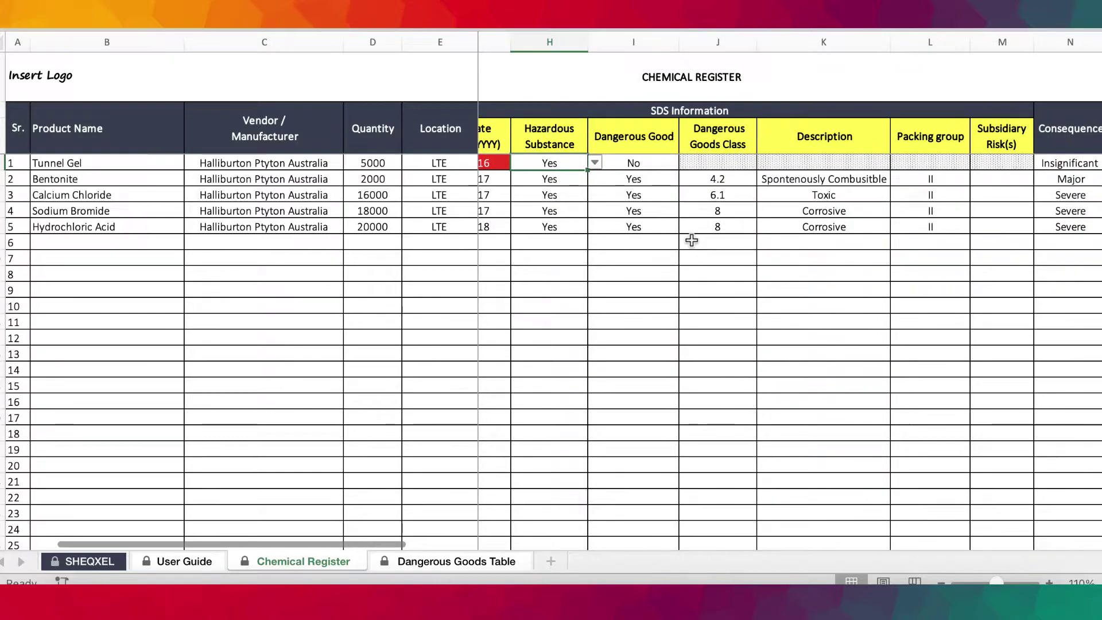
Set Tunnel Gel's Dangerous Good entry to No and view its available choices again
click(631, 165)
click(686, 163)
click(602, 196)
click(686, 163)
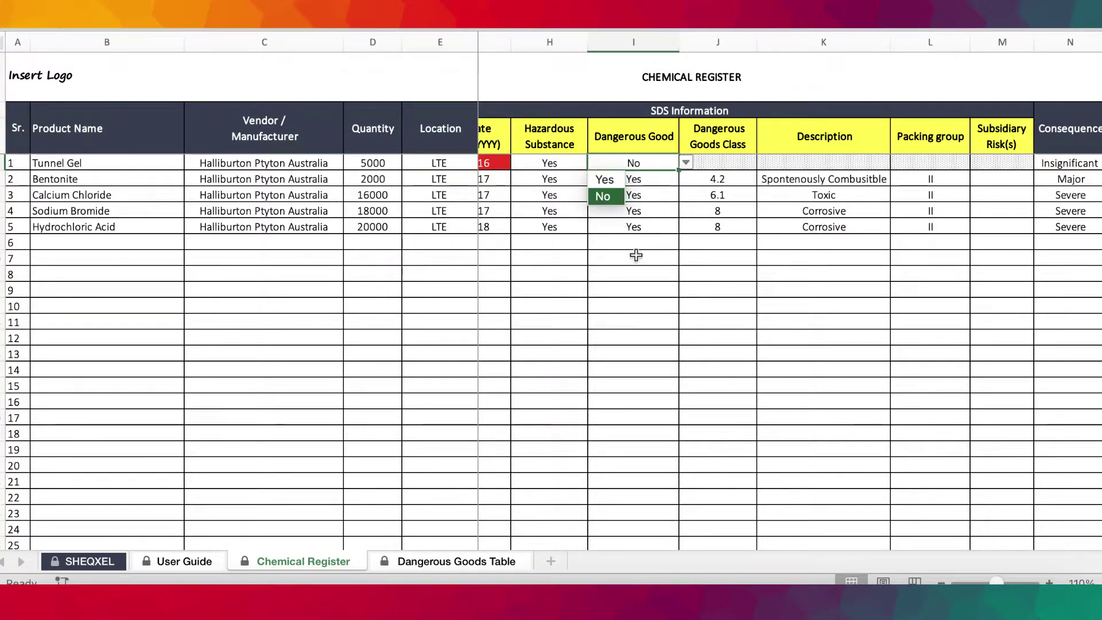
key(Escape)
Look through the full list of classes offered for Tunnel Gel's Dangerous Goods Class
scroll(637, 258, right, 2)
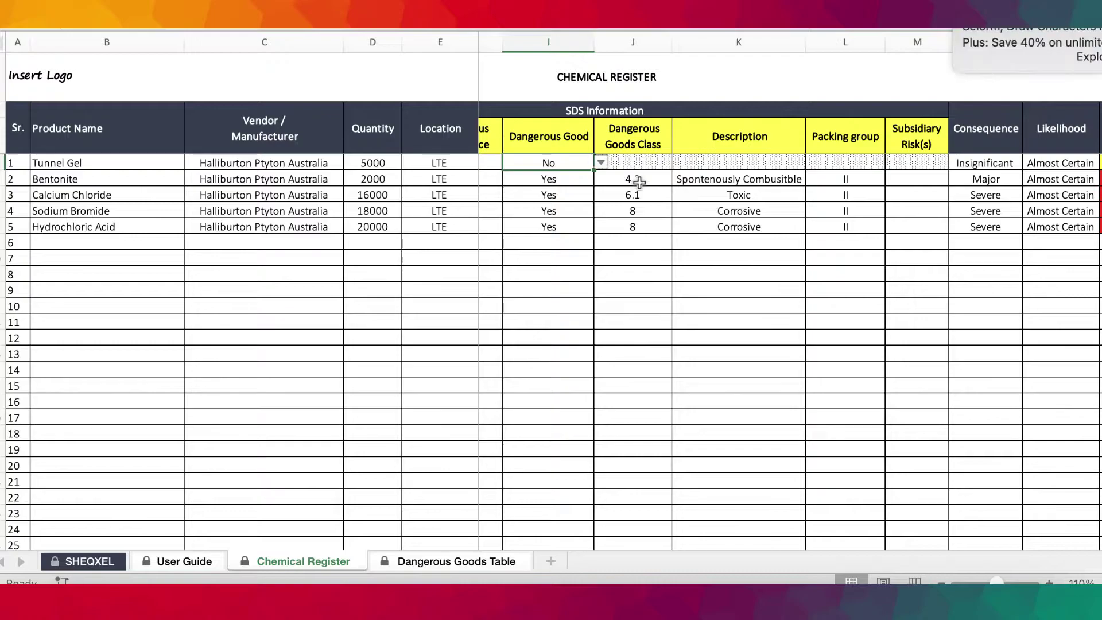
click(651, 166)
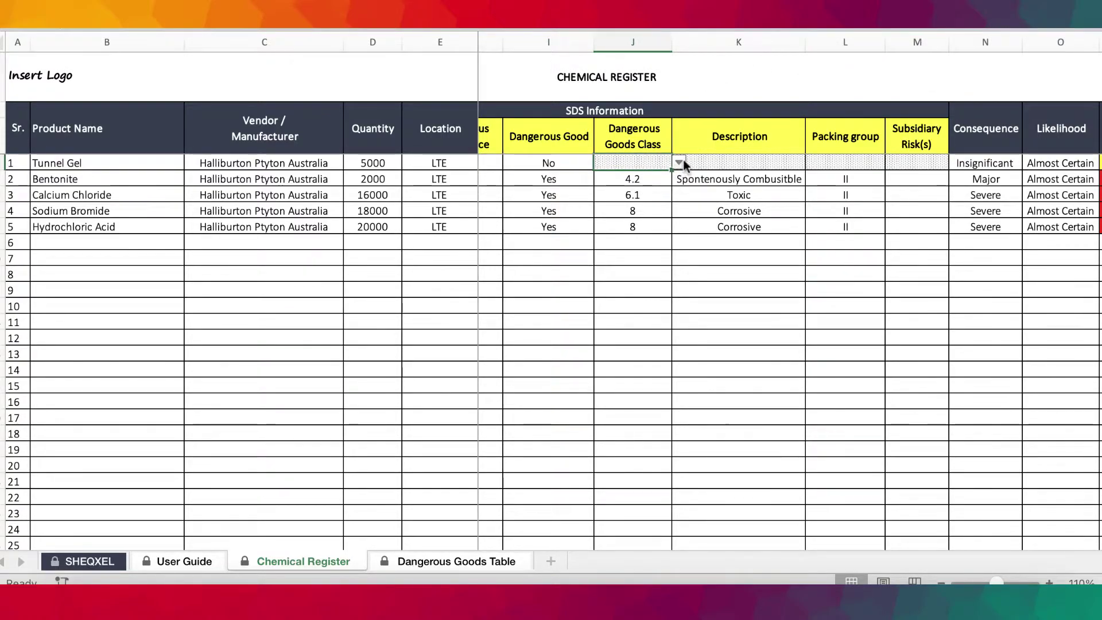
click(679, 162)
scroll(638, 315, down, 3)
scroll(611, 258, up, 3)
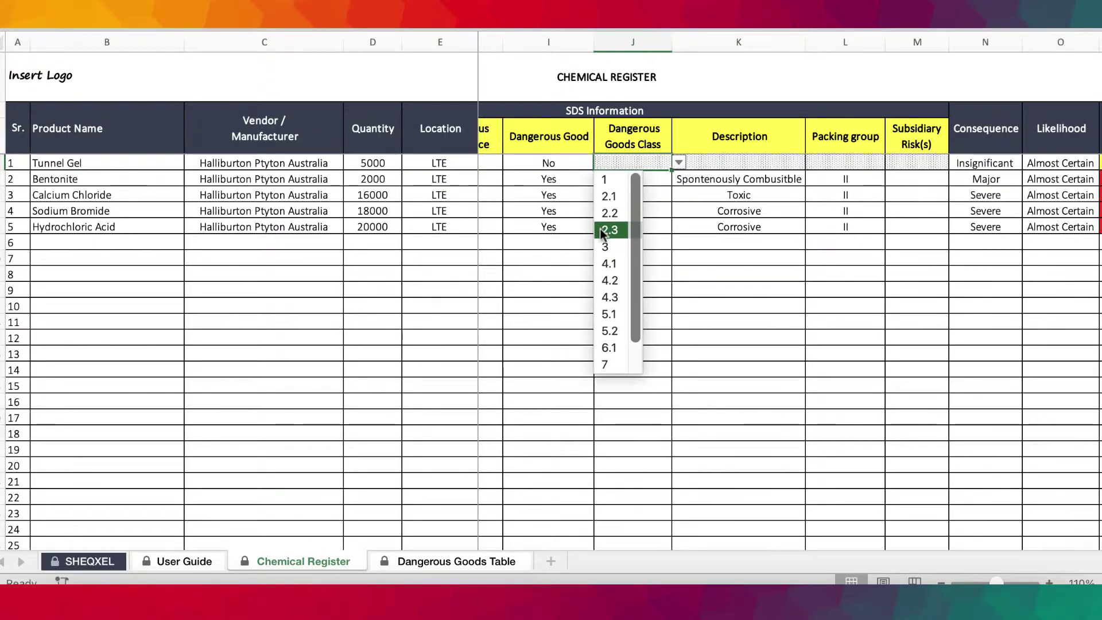
key(Down)
key(Down)
key(Down)
key(Down)
key(Down)
key(Down)
key(Down)
key(Down)
scroll(612, 211, down, 1)
key(Down)
key(Down)
key(Down)
key(Up)
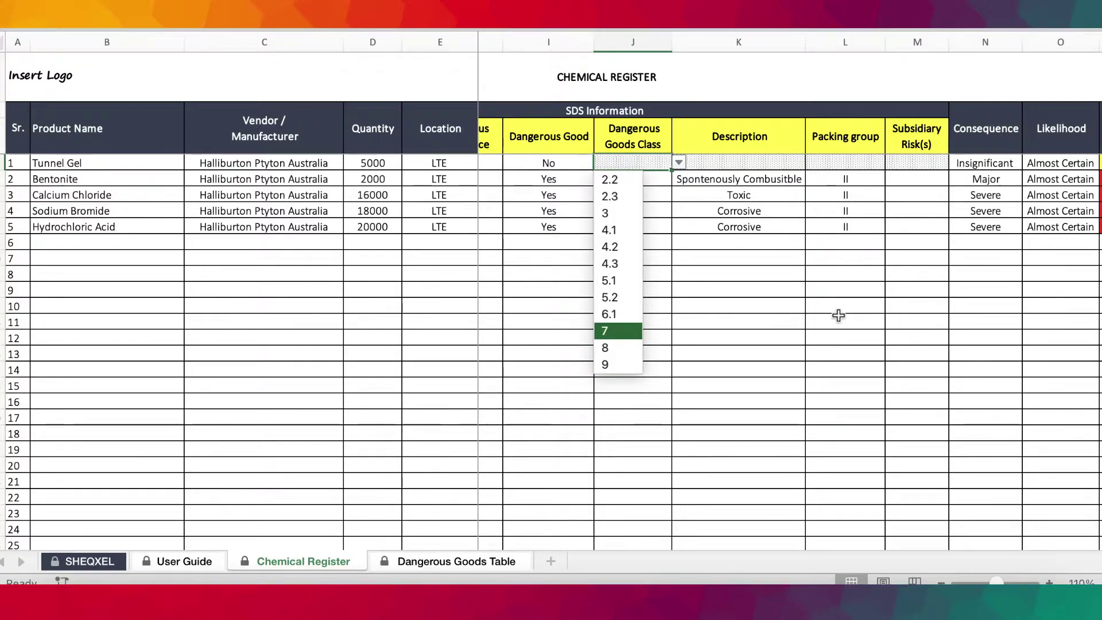
scroll(610, 180, up, 1)
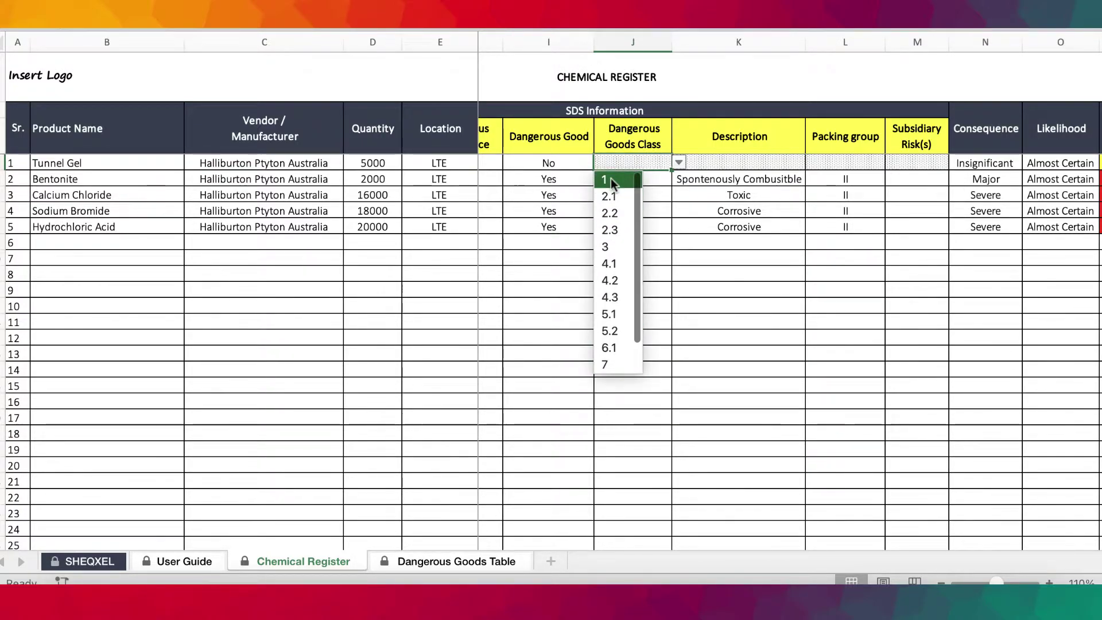
Set Tunnel Gel's Dangerous Goods Class to 1 and its Dangerous Good entry to Yes, and check its Description through Subsidiary Risk(s) cells
click(609, 181)
click(557, 163)
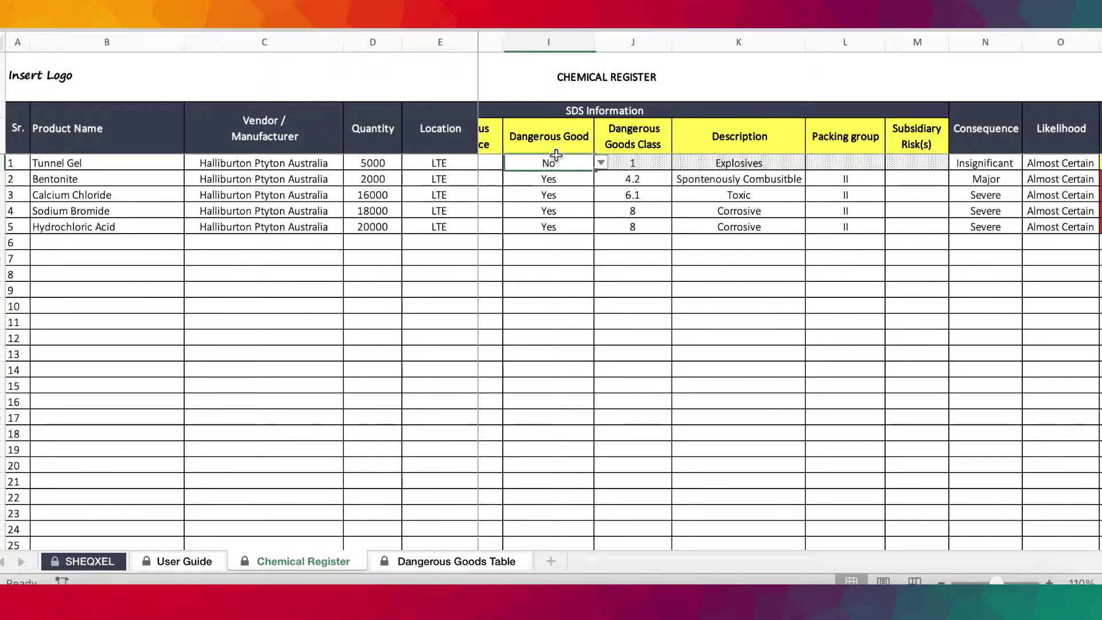
click(600, 162)
click(519, 181)
click(713, 290)
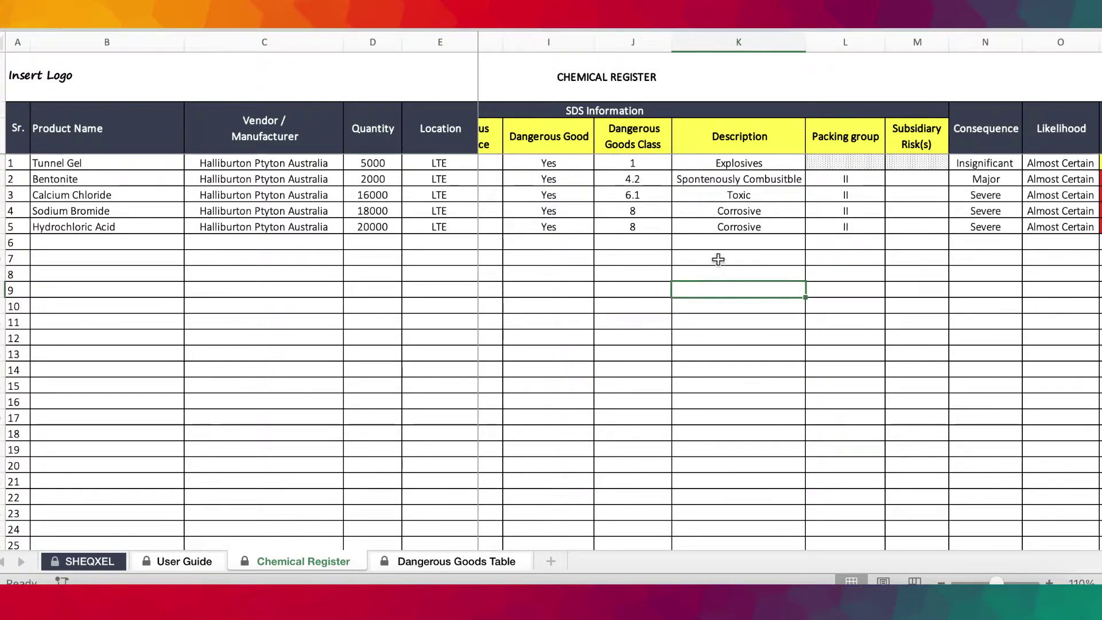
drag(725, 164, 909, 160)
click(682, 259)
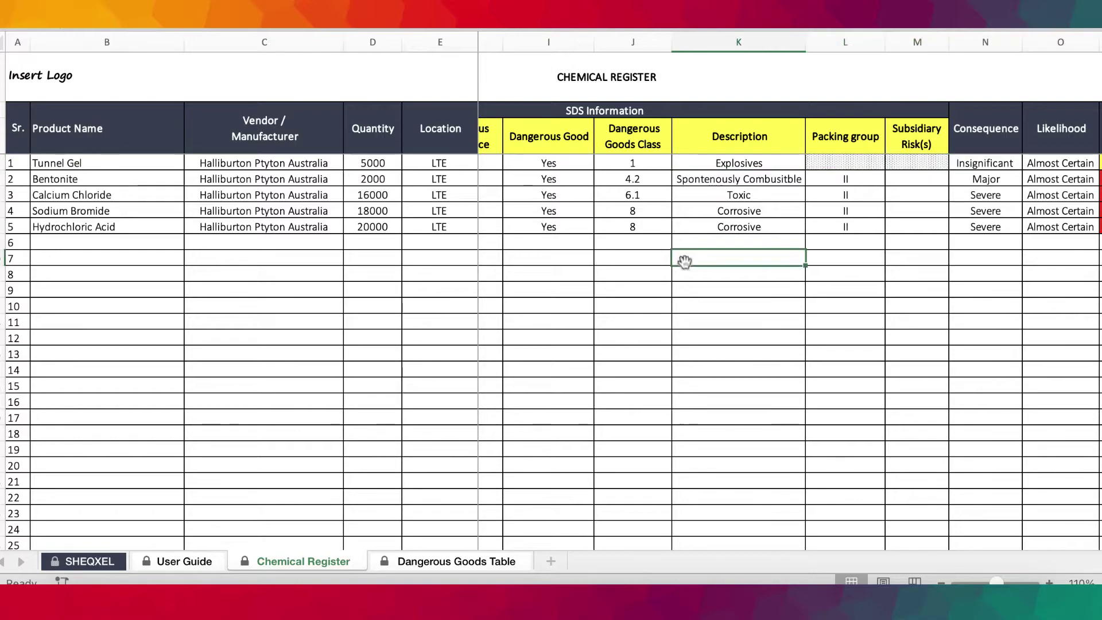
Try classes 2.1, 2.2 and 2.3 in turn as Tunnel Gel's Dangerous Goods Class
click(634, 161)
click(680, 164)
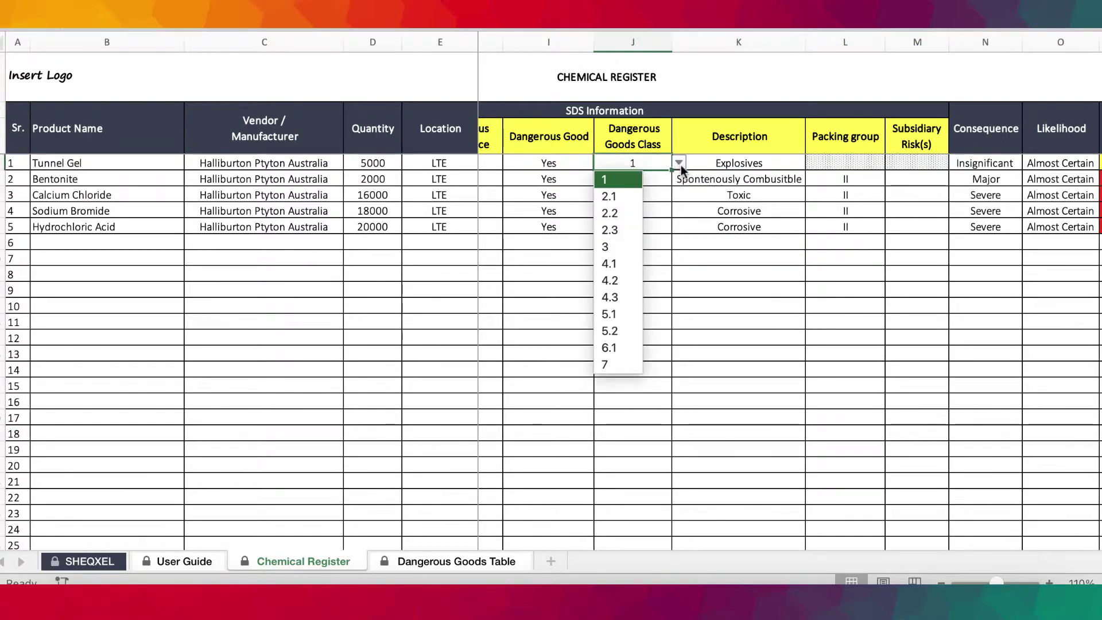
click(612, 197)
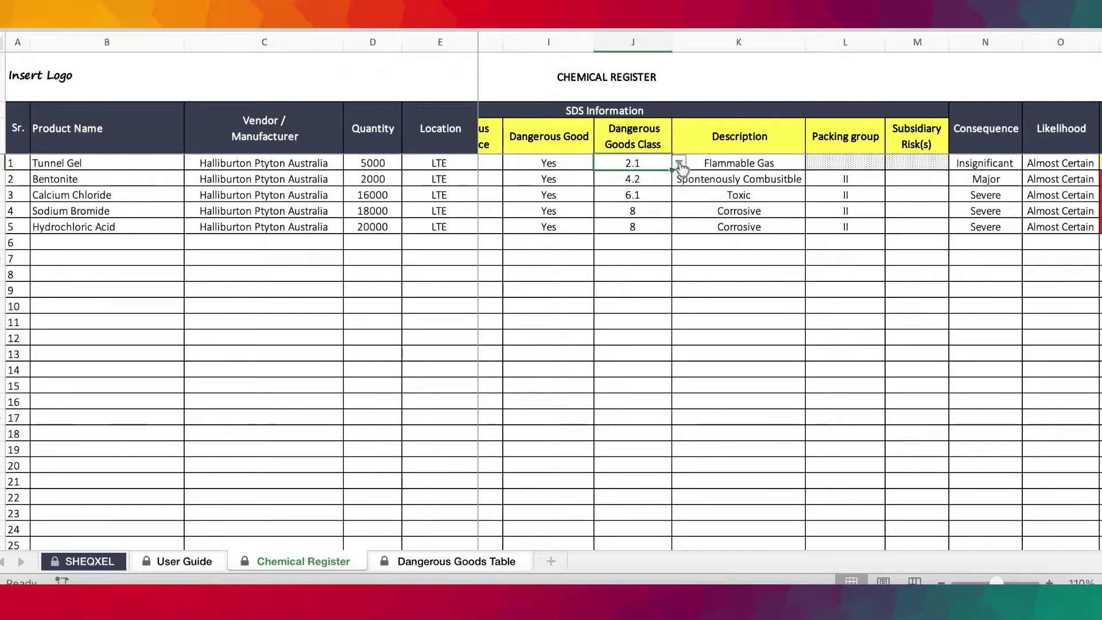
click(679, 163)
click(610, 213)
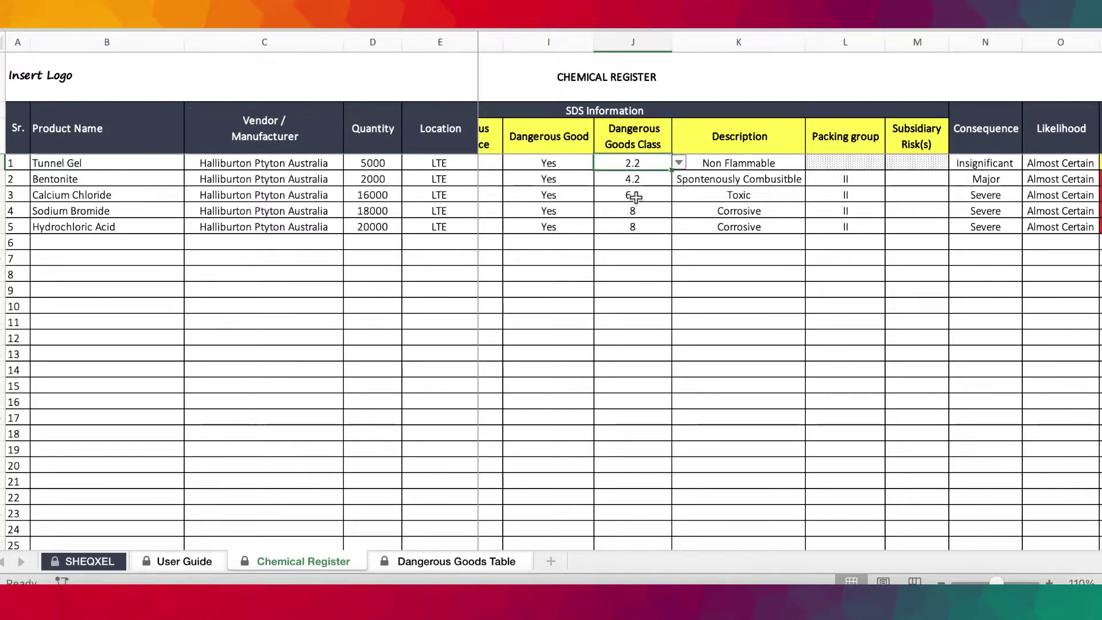
click(679, 164)
click(632, 229)
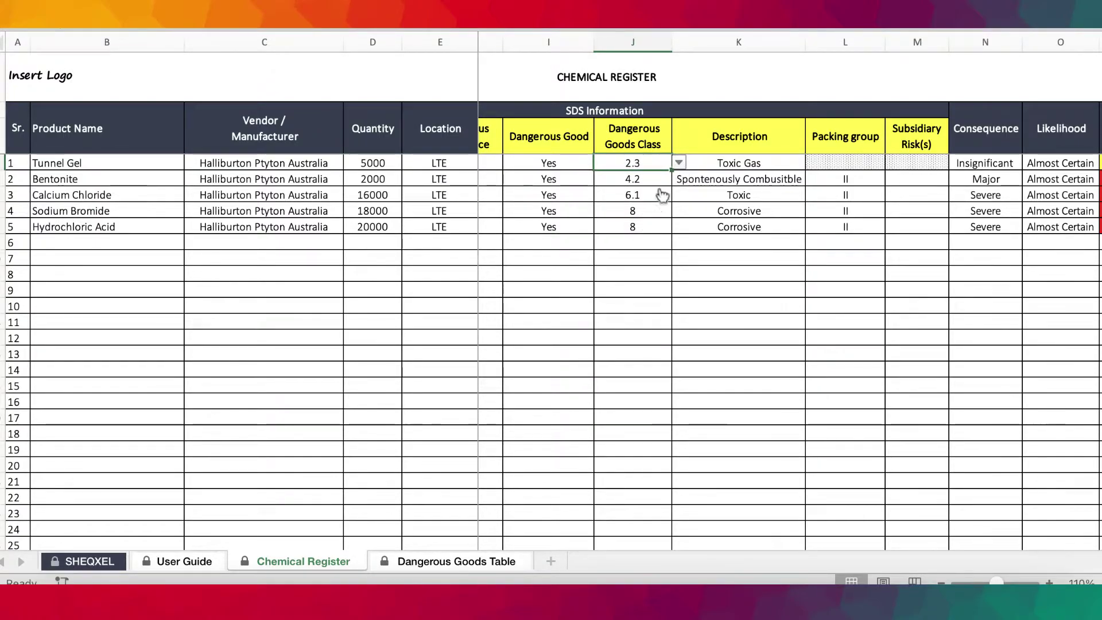
Set Tunnel Gel's Dangerous Goods Class to 3
click(679, 163)
click(616, 248)
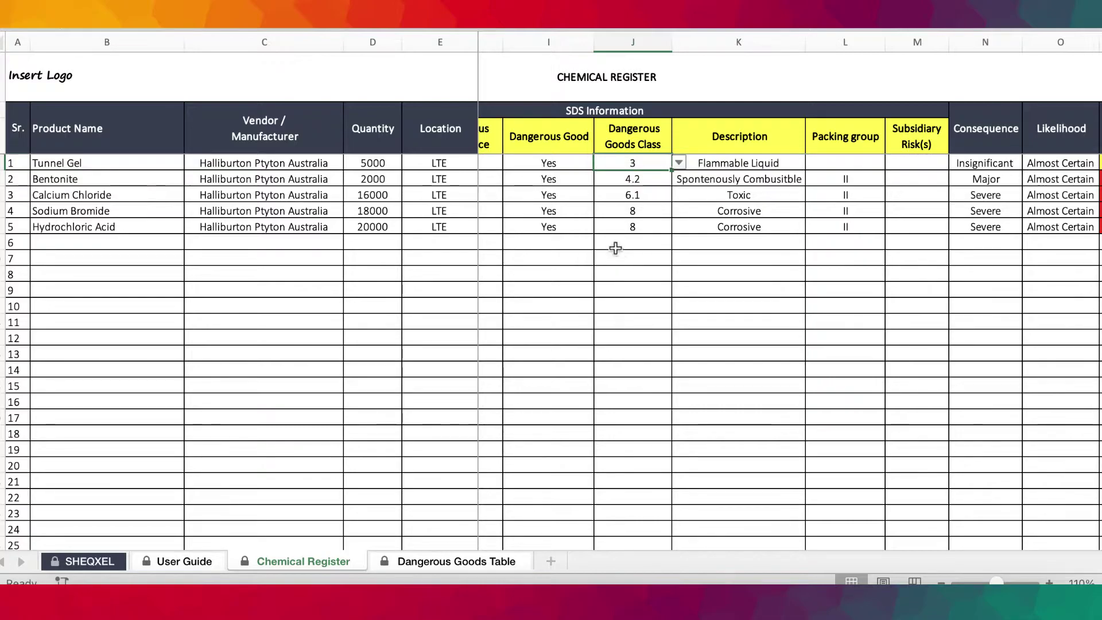
click(679, 165)
click(652, 301)
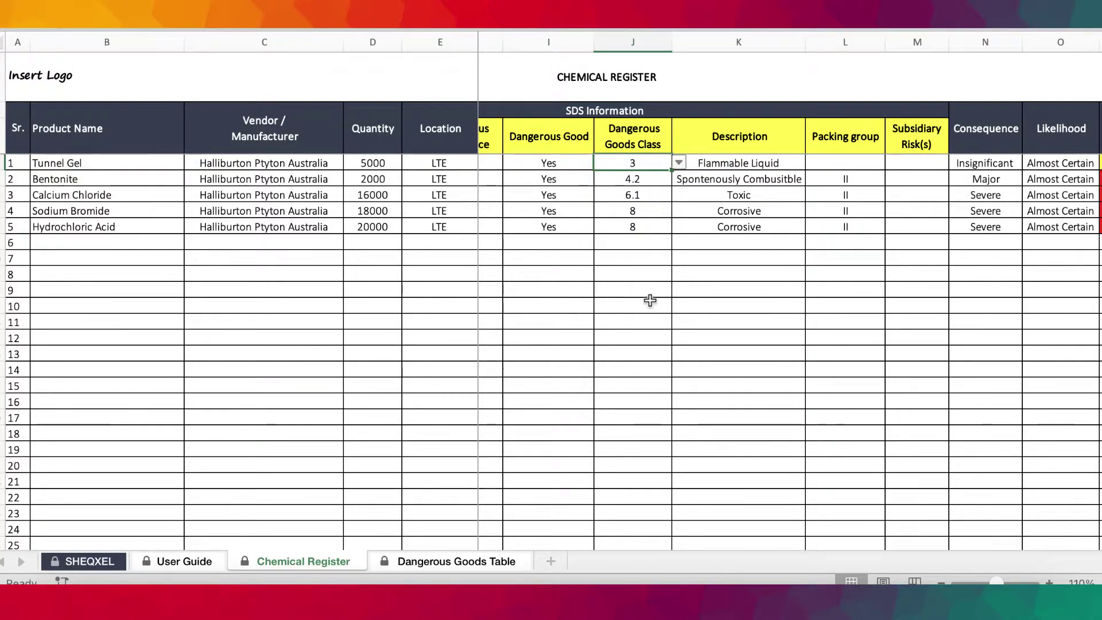
View the choices offered for Tunnel Gel's Packing group and go to its Subsidiary Risk(s) cell
scroll(714, 281, right, 2)
click(647, 163)
click(695, 163)
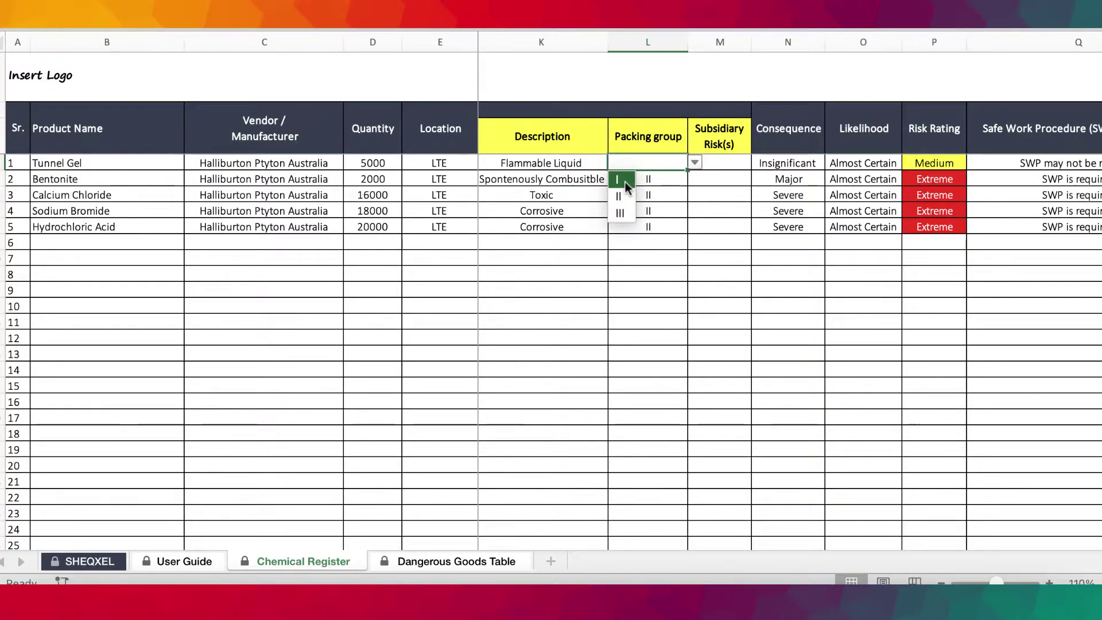
key(Escape)
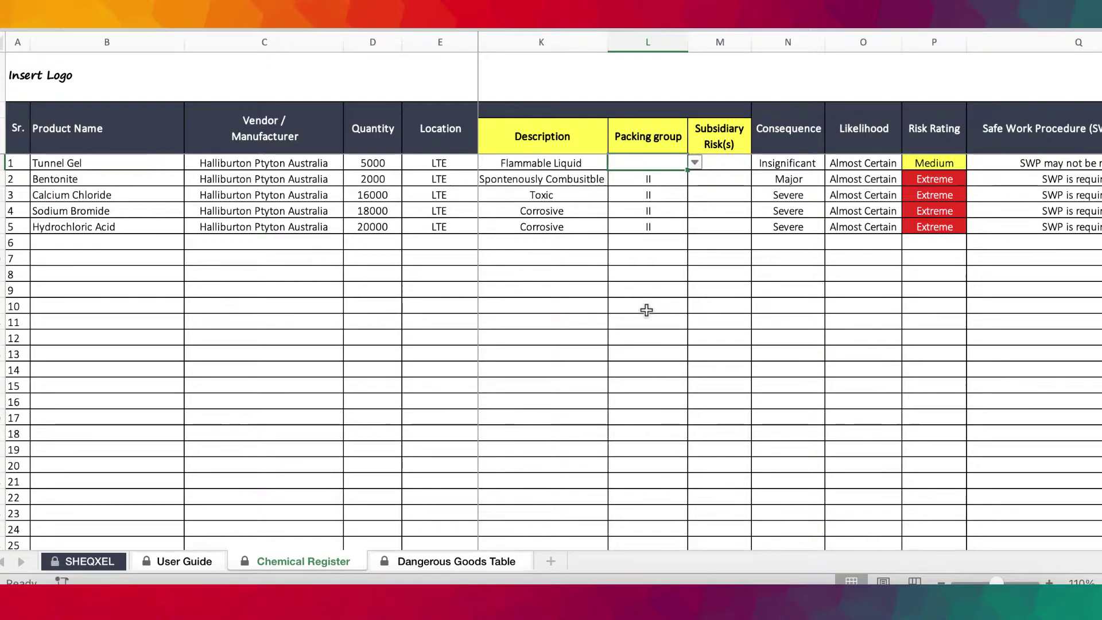
scroll(646, 310, right, 1)
click(608, 164)
scroll(615, 193, right, 2)
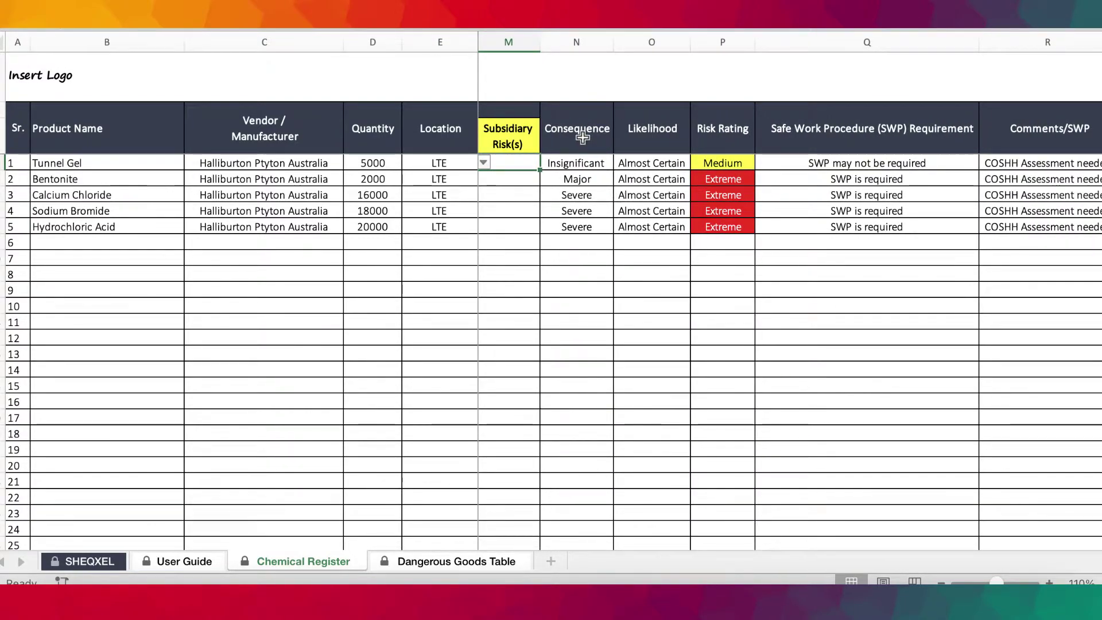
Review the Consequence, Likelihood, Risk Rating and SWP Requirement columns, and check Tunnel Gel's consequence against its hazard description
drag(582, 138, 756, 230)
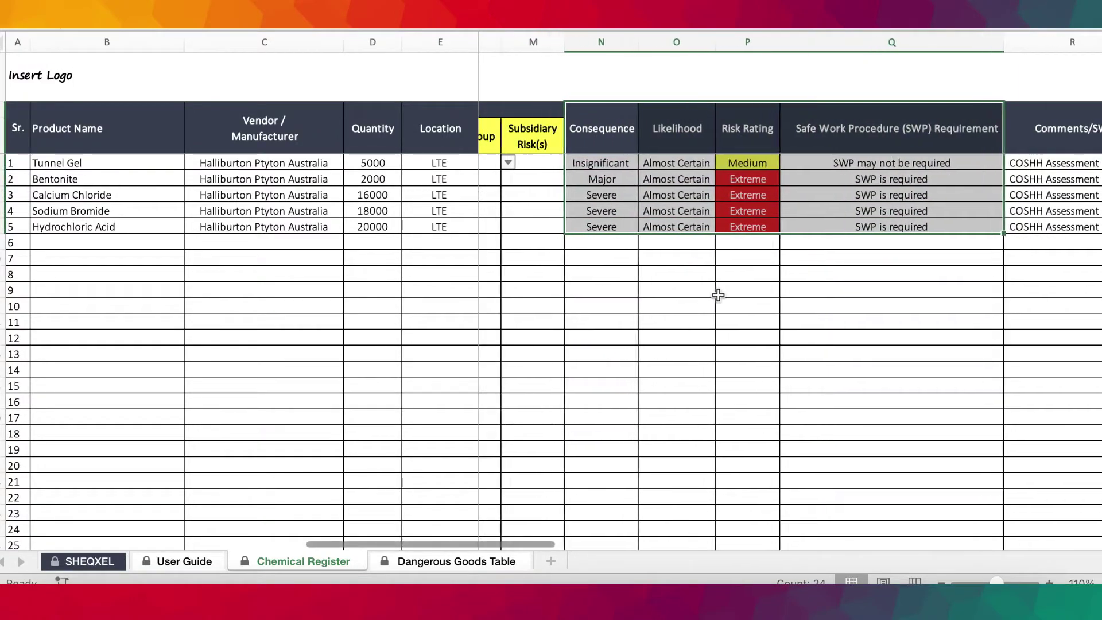
scroll(716, 295, right, 1)
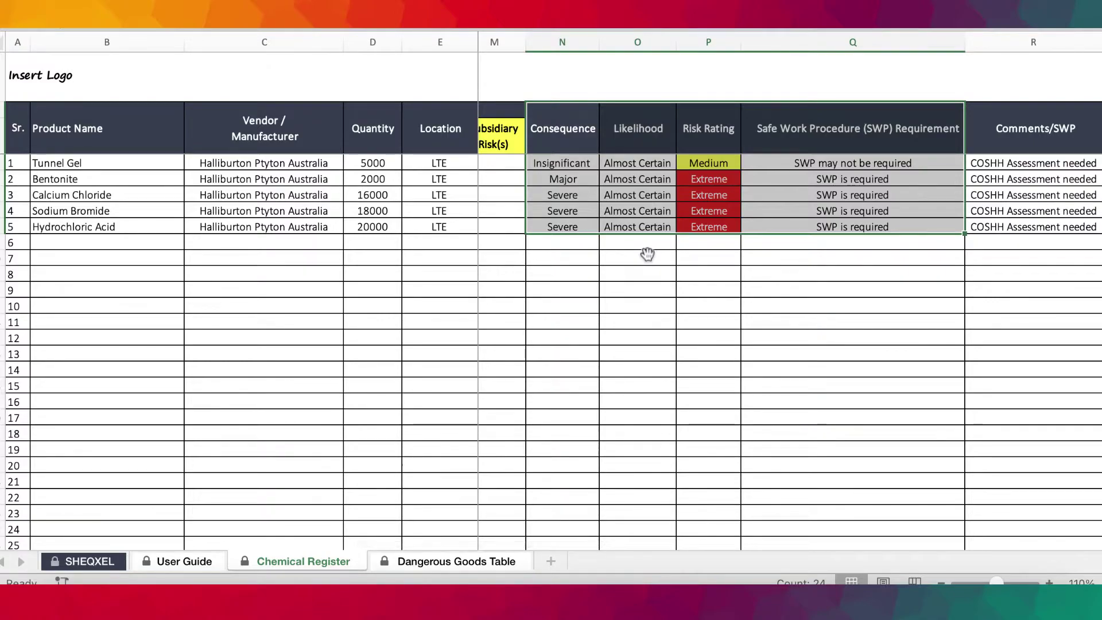
click(586, 148)
click(569, 160)
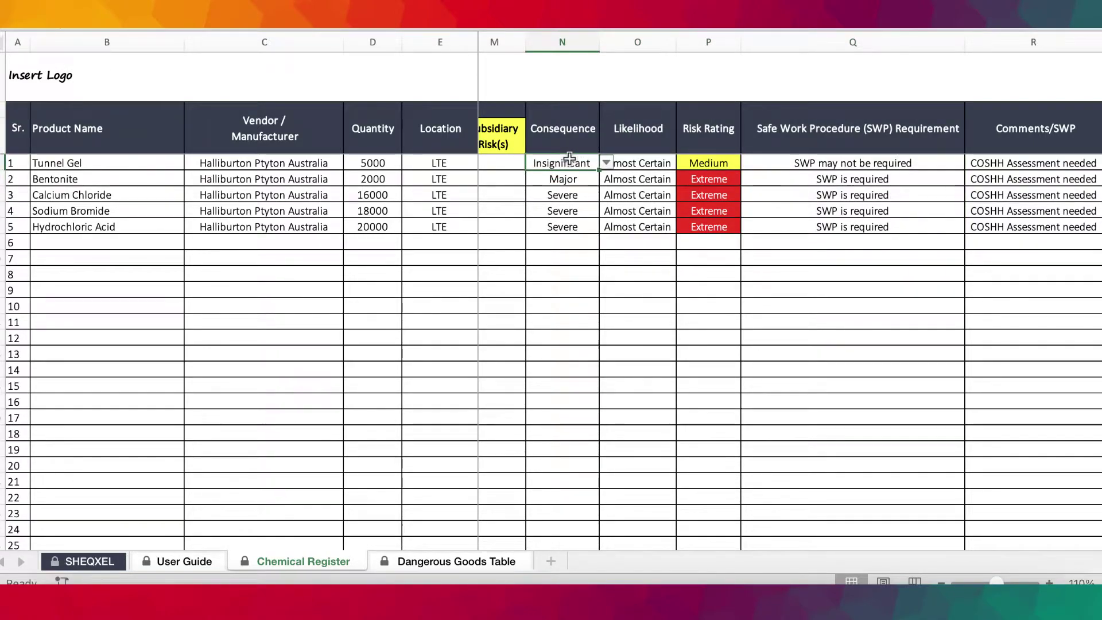
scroll(569, 159, left, 3)
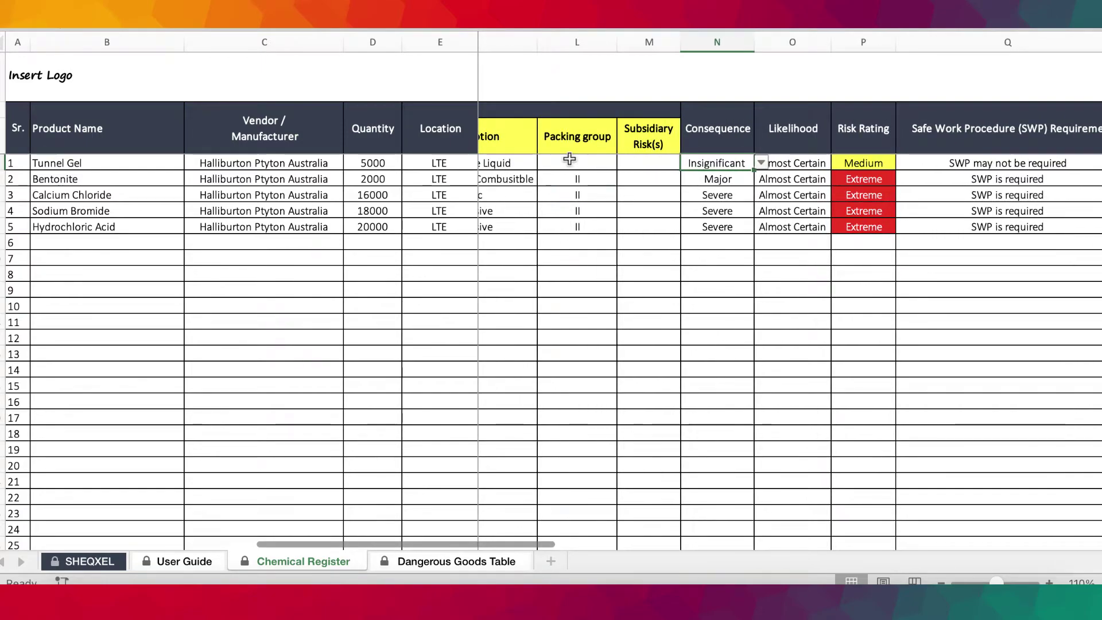
click(522, 167)
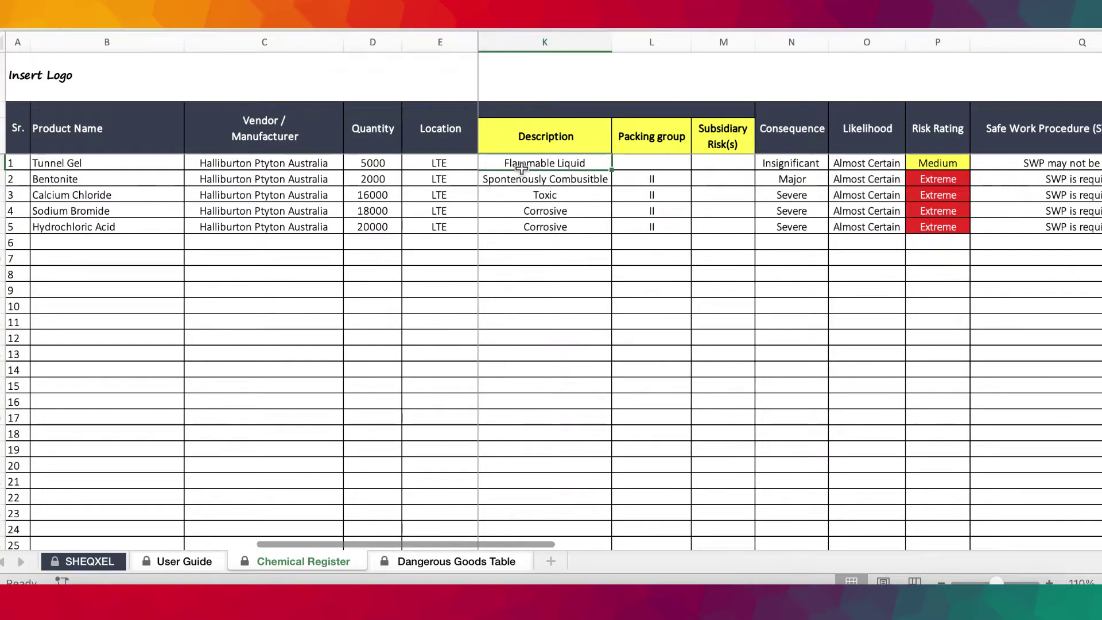
scroll(697, 200, right, 3)
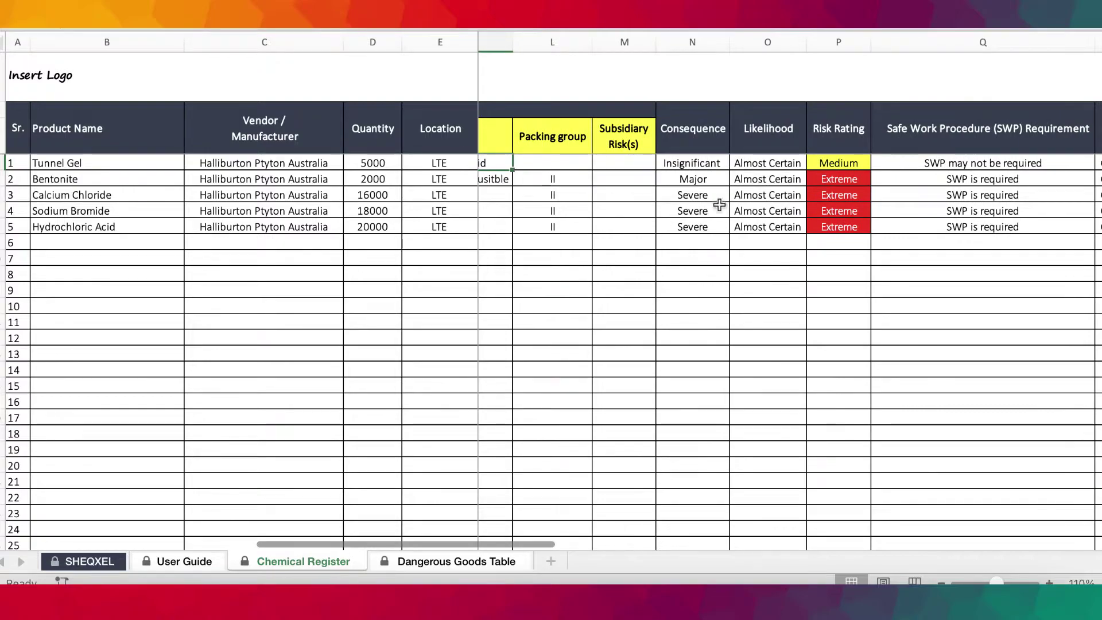
View the Likelihood and Consequence choices for Sodium Bromide, picking Severe as its Consequence
click(758, 211)
scroll(758, 212, right, 3)
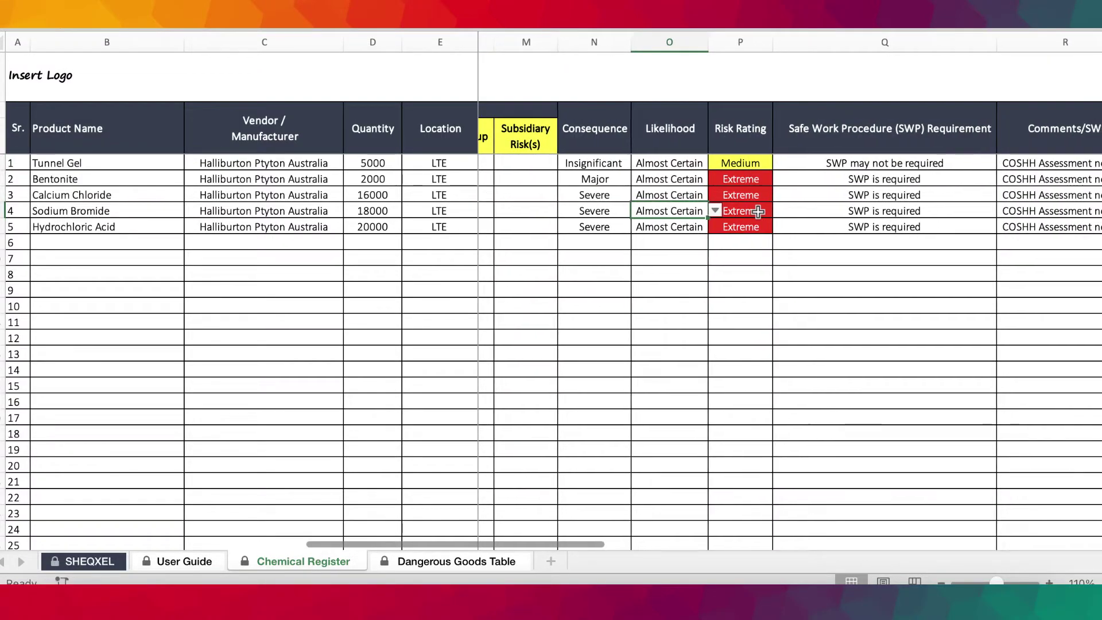
click(714, 211)
key(Escape)
click(574, 211)
click(635, 211)
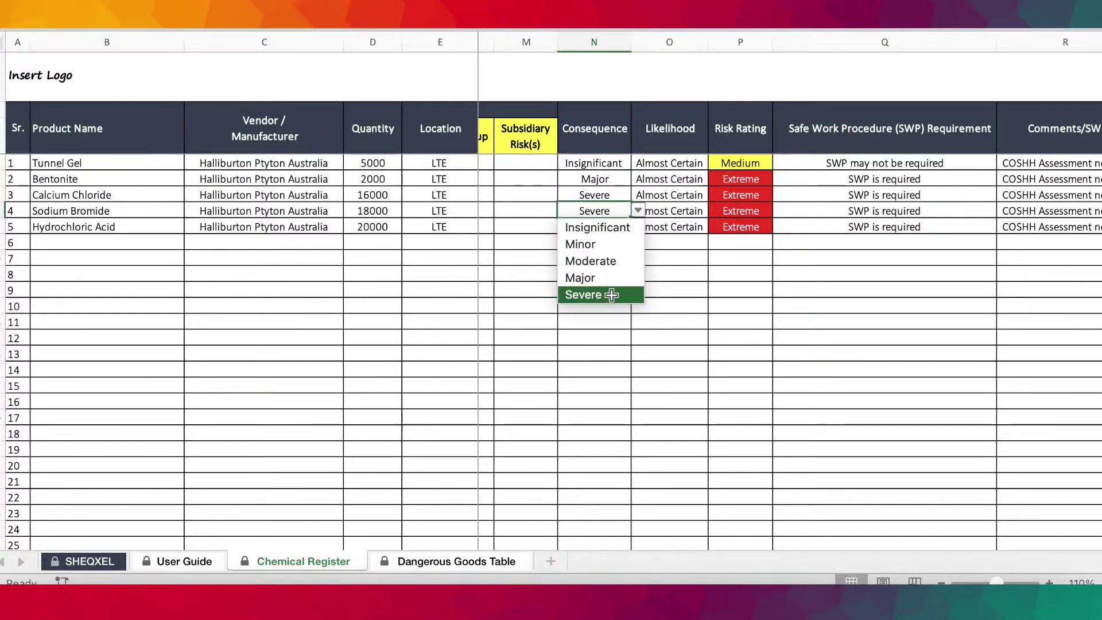
click(591, 294)
Inspect the Likelihood entries of Calcium Chloride and Sodium Bromide and view Sodium Bromide's Likelihood choices
scroll(654, 325, right, 1)
drag(658, 214, 658, 188)
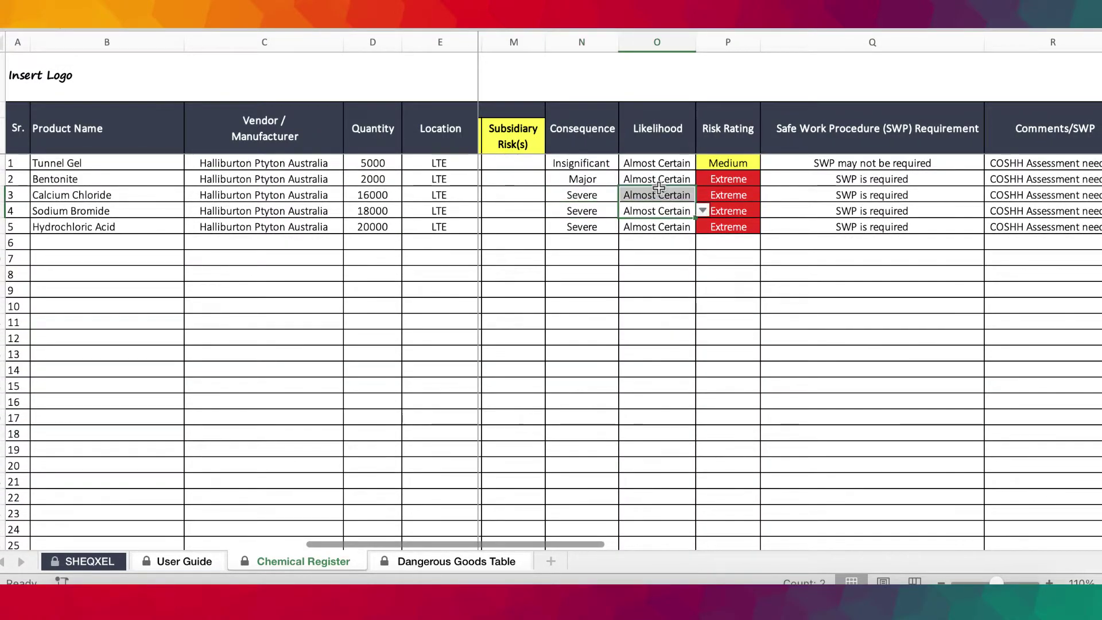
click(659, 187)
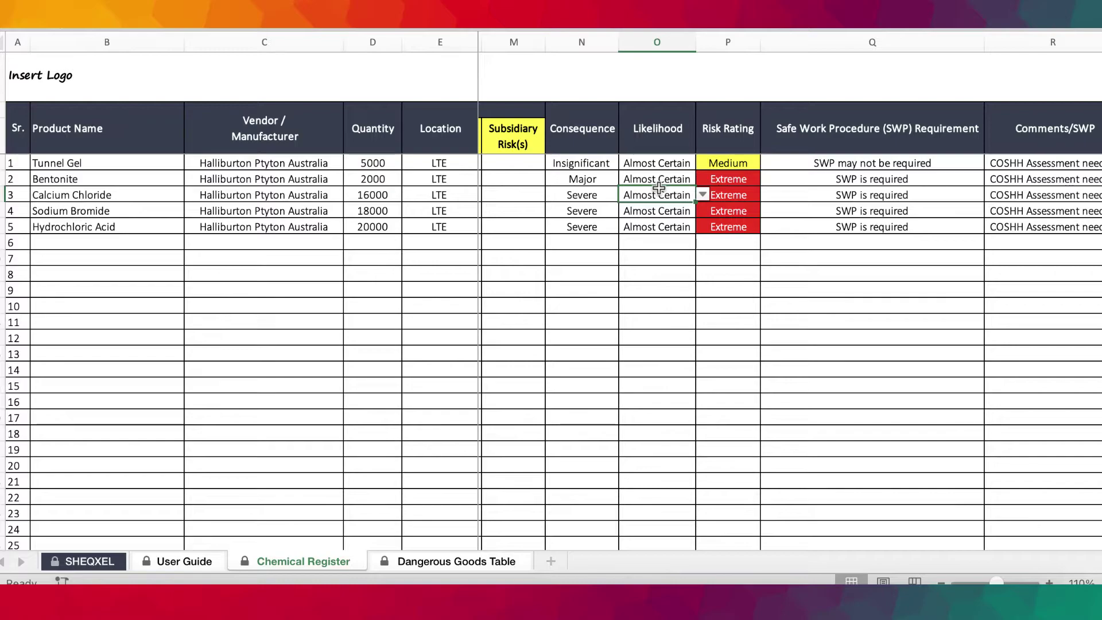
click(682, 287)
click(670, 213)
click(701, 210)
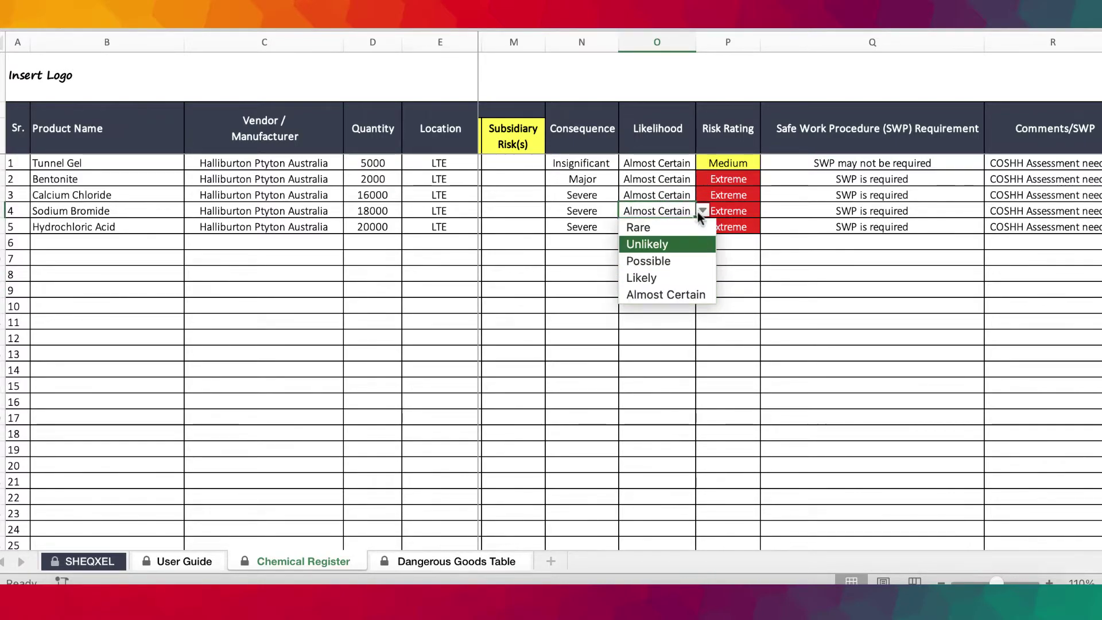
key(Escape)
Examine Calcium Chloride's Risk Rating, the SWP Requirement and Status entries of all five chemicals, and Tunnel Gel's comment
key(Up)
key(Right)
scroll(755, 290, right, 3)
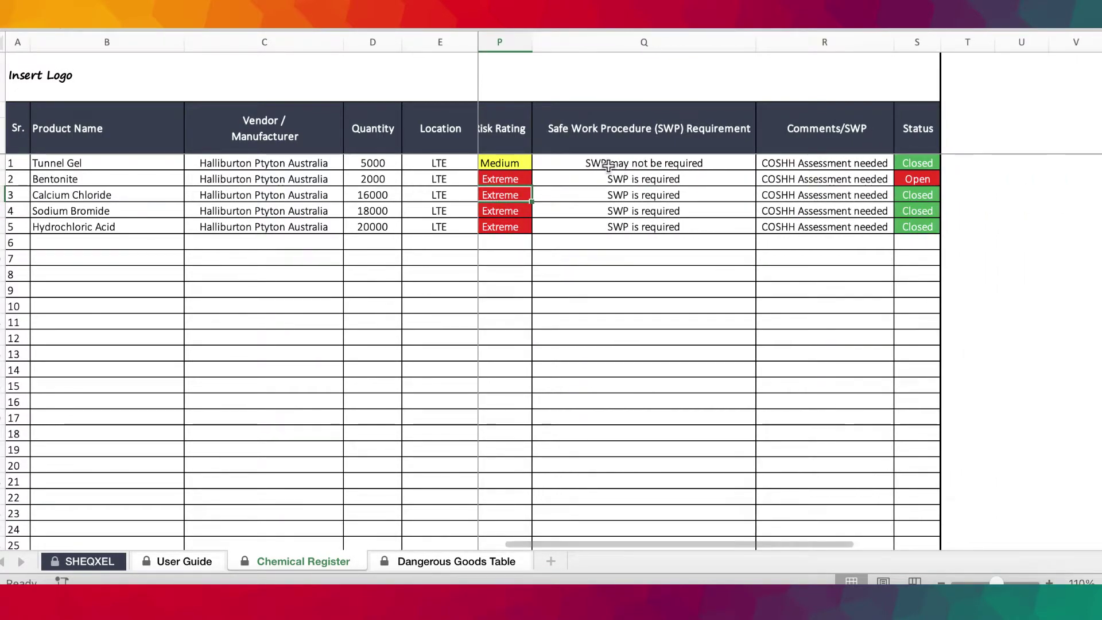
drag(660, 162, 675, 228)
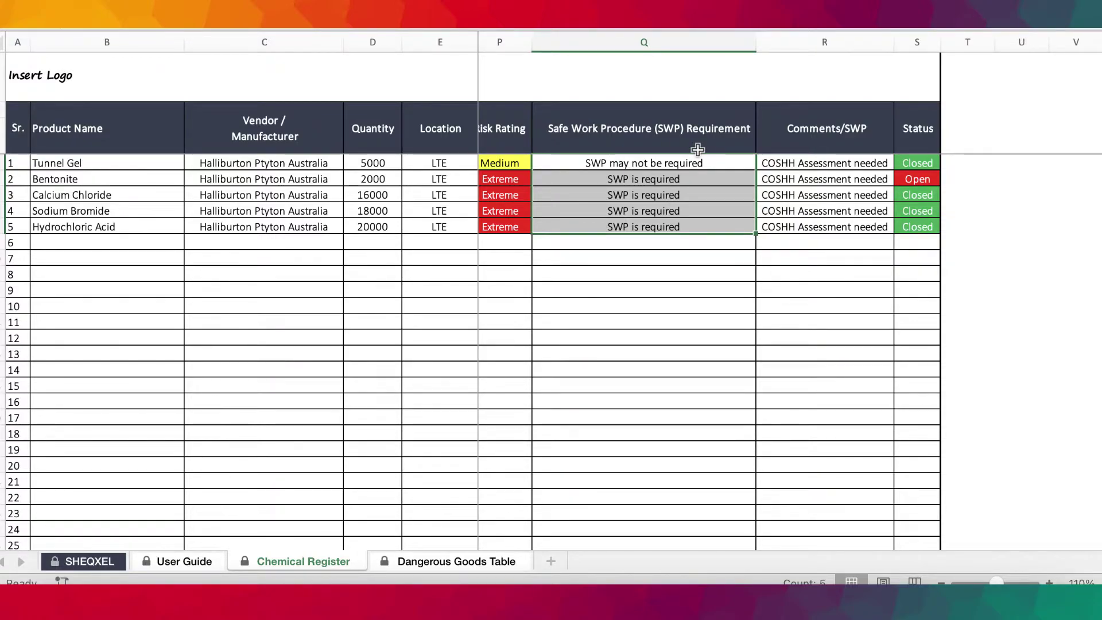
click(671, 243)
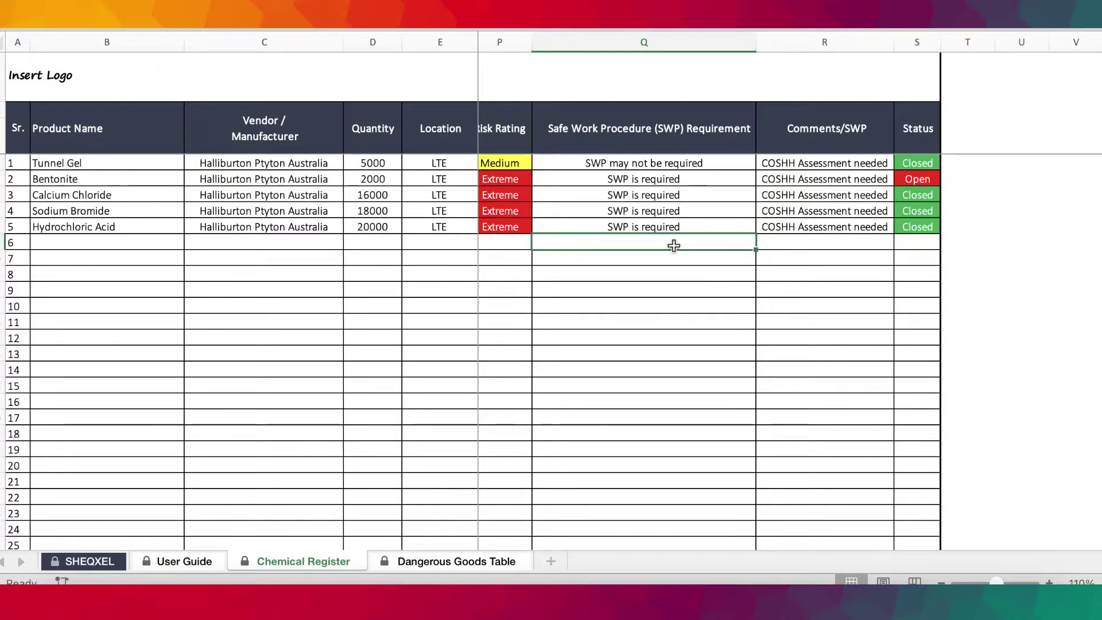
click(796, 166)
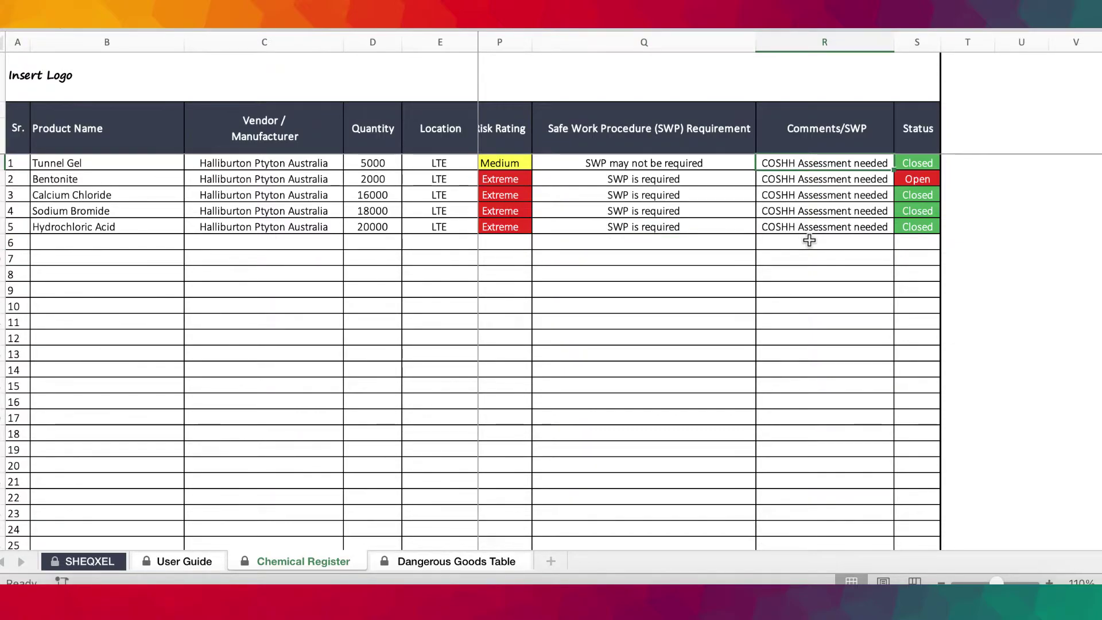
drag(931, 162, 928, 224)
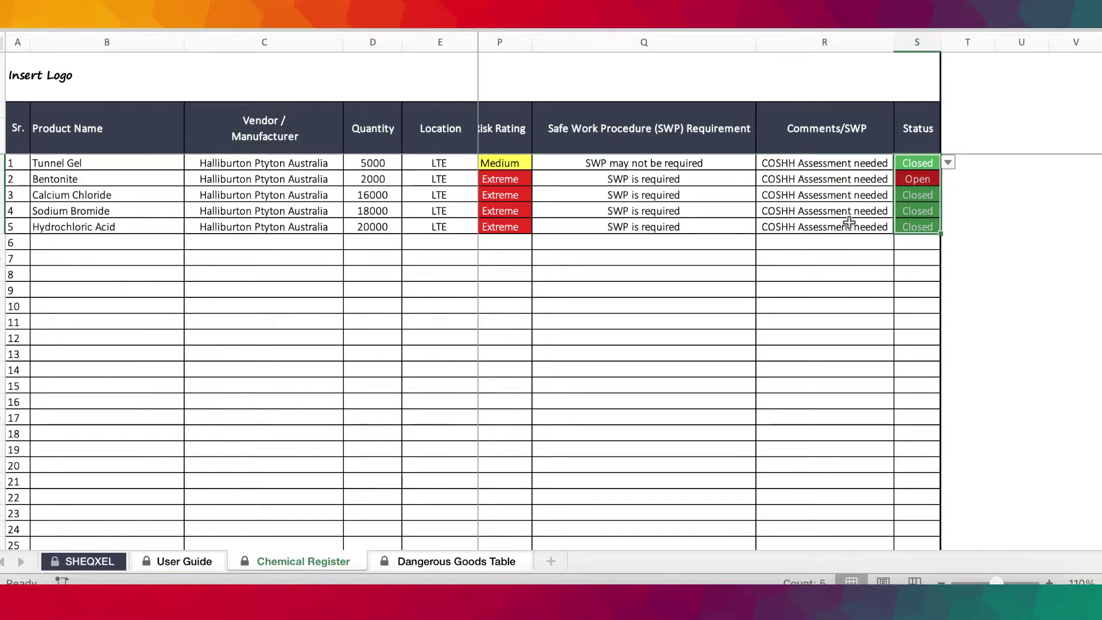
Look over the Chemical Register again from its SDS Information columns, including the empty rows below the listed chemicals
scroll(849, 223, left, 10)
scroll(804, 301, down, 20)
scroll(803, 302, up, 20)
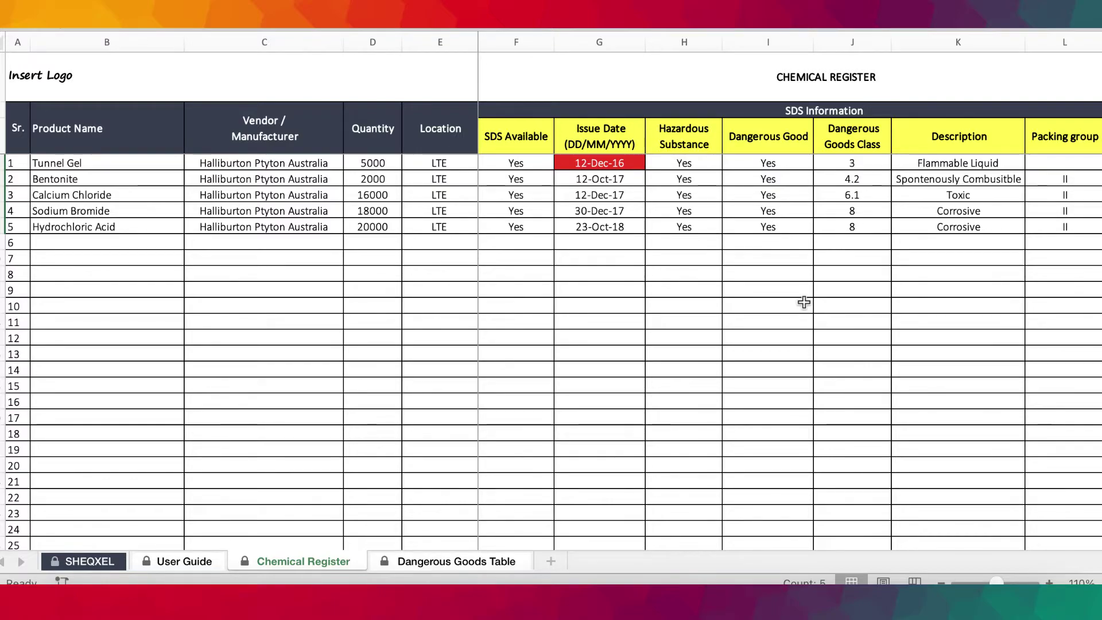
scroll(803, 302, right, 3)
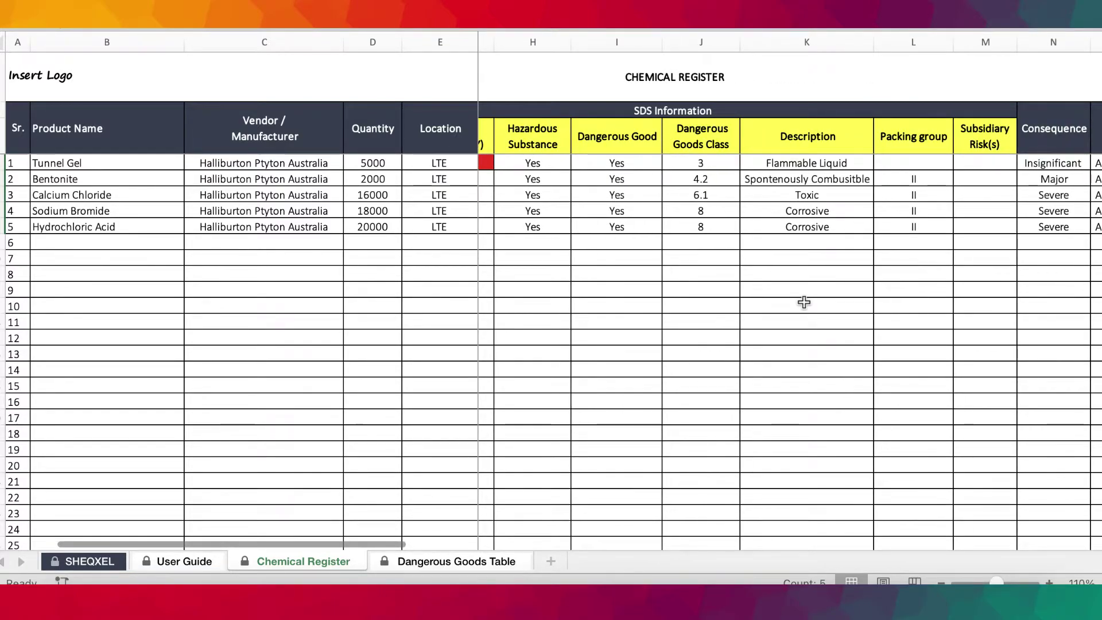
Review the risk and SWP columns of the Chemical Register and highlight the Comments/SWP cells for entries 1 to 14
scroll(804, 302, right, 4)
scroll(804, 302, right, 6)
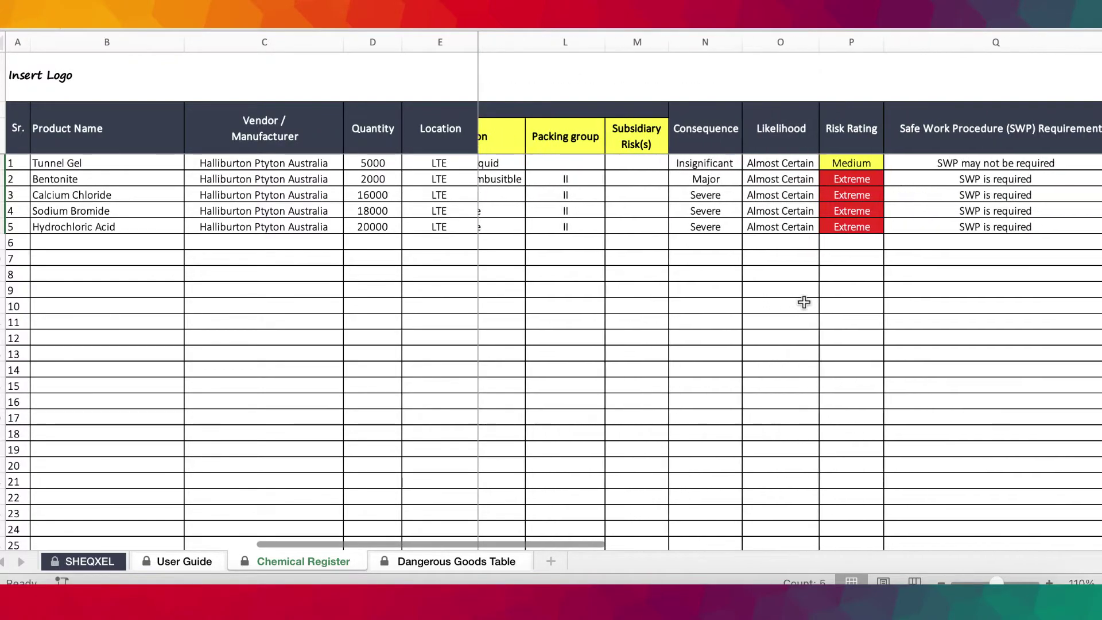
scroll(803, 302, right, 1)
drag(697, 163, 698, 367)
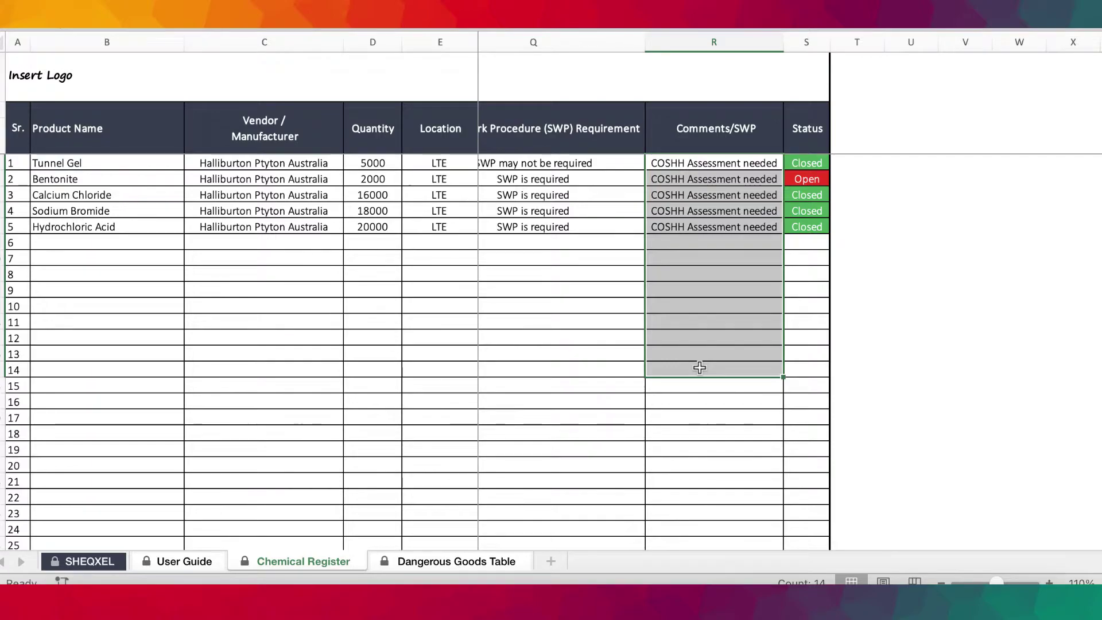
Look across the Chemical Register from SDS Information to Status and highlight Quantity through SDS Available for entries 2 to 13
scroll(632, 377, left, 10)
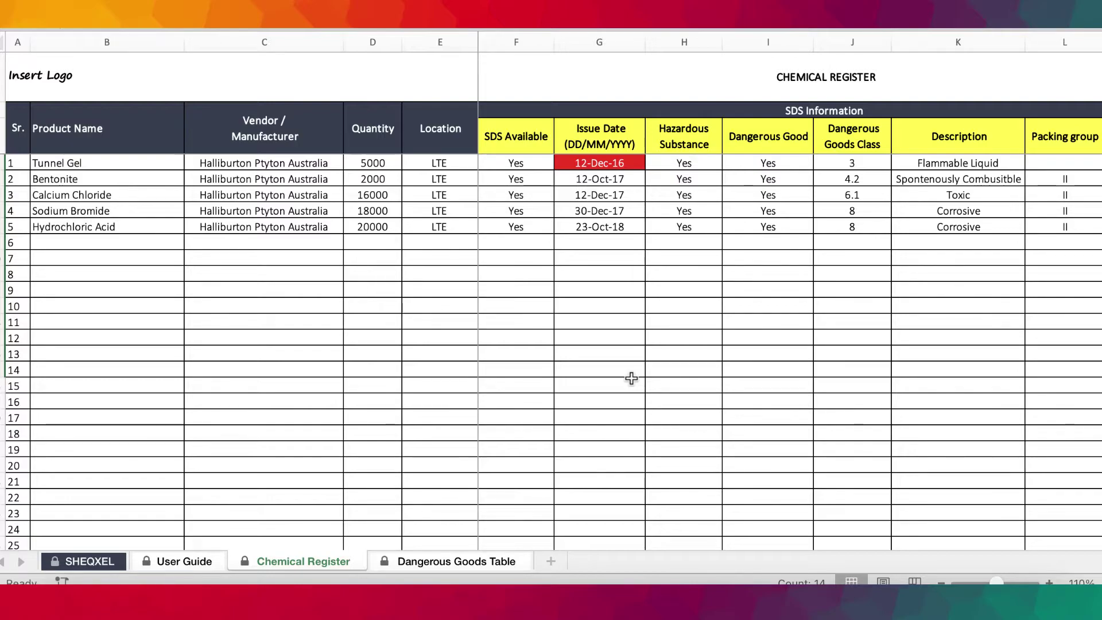
scroll(634, 377, right, 10)
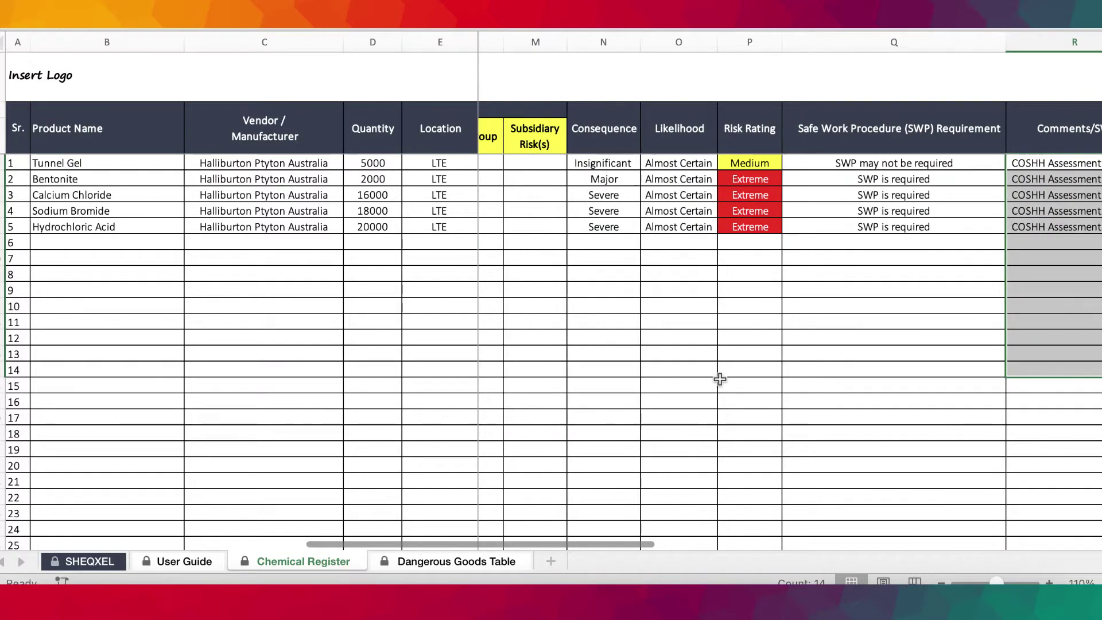
scroll(720, 379, left, 10)
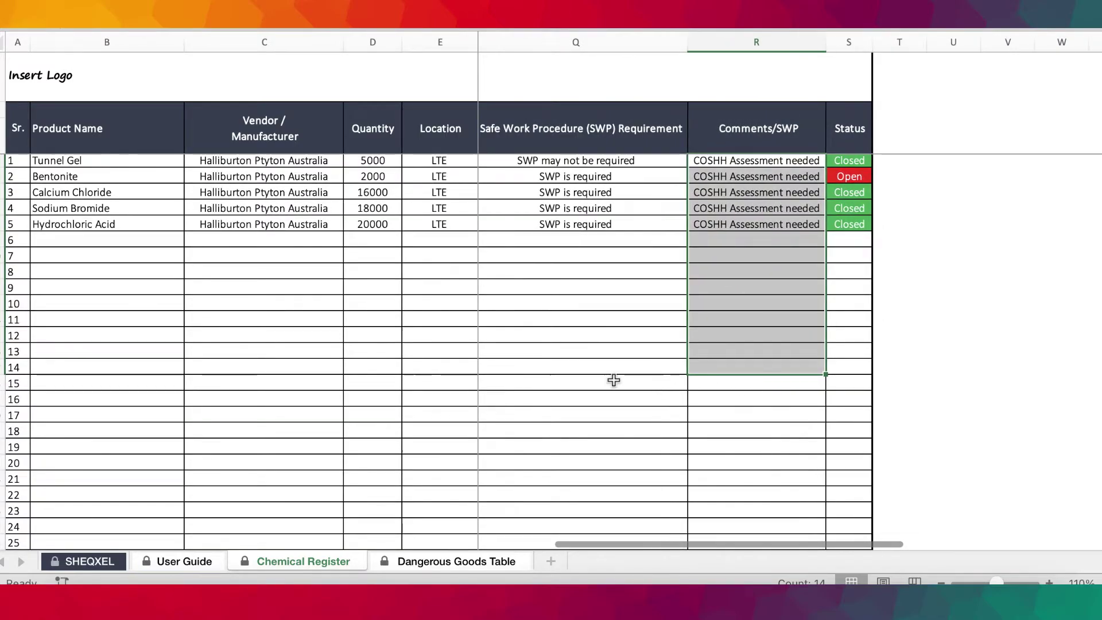
drag(373, 176, 495, 346)
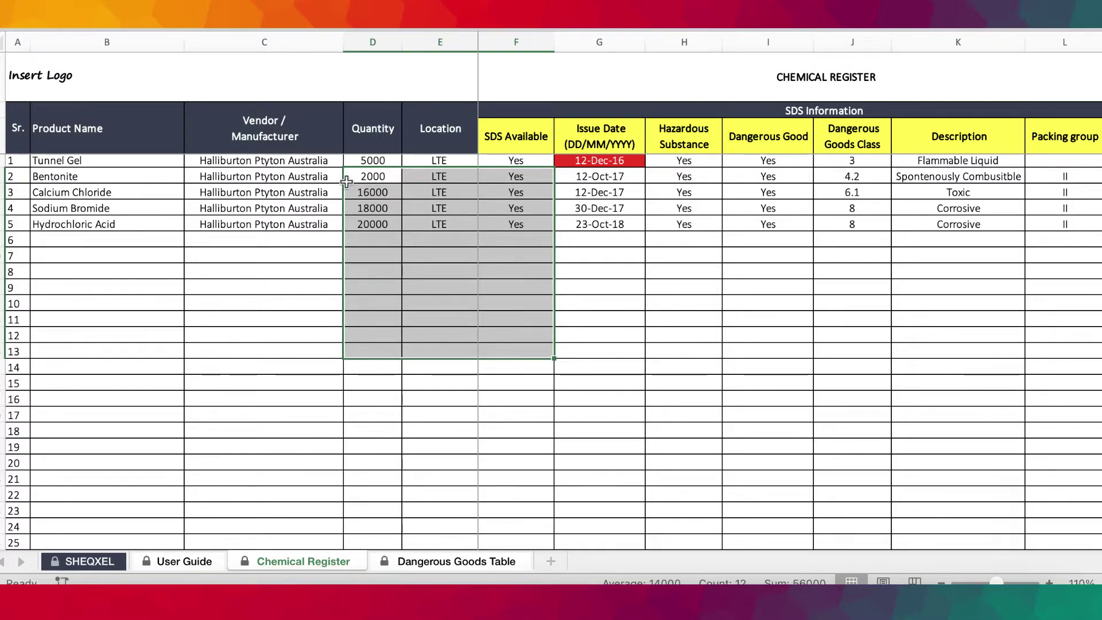
Open the Dangerous Goods Table and examine its Dangerous Goods Class column from Explosives to Miscellaneous
click(443, 566)
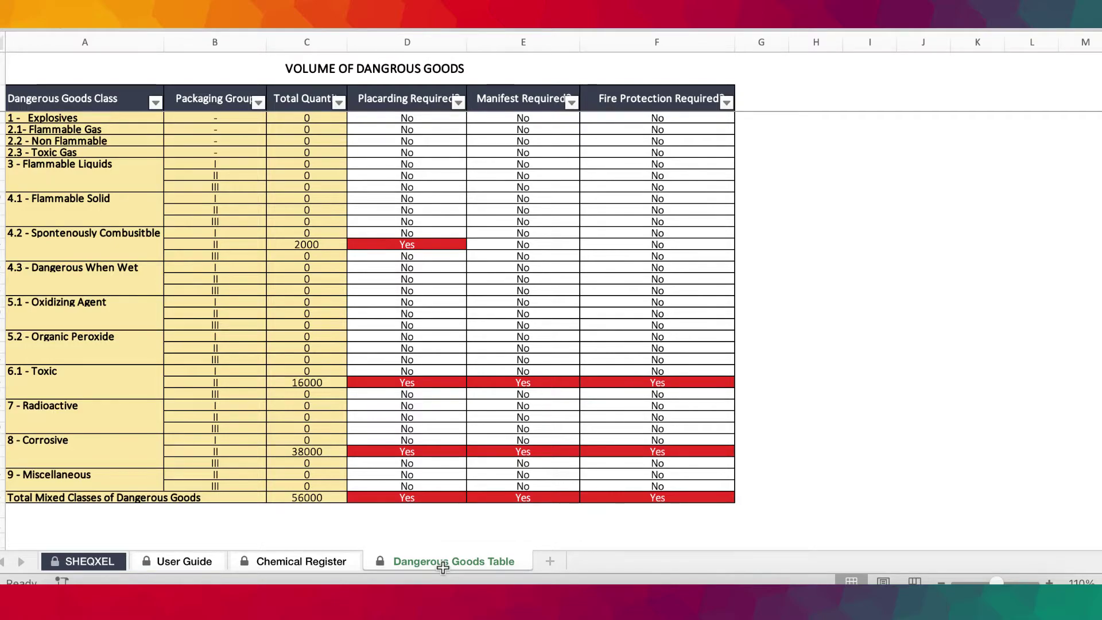
click(52, 107)
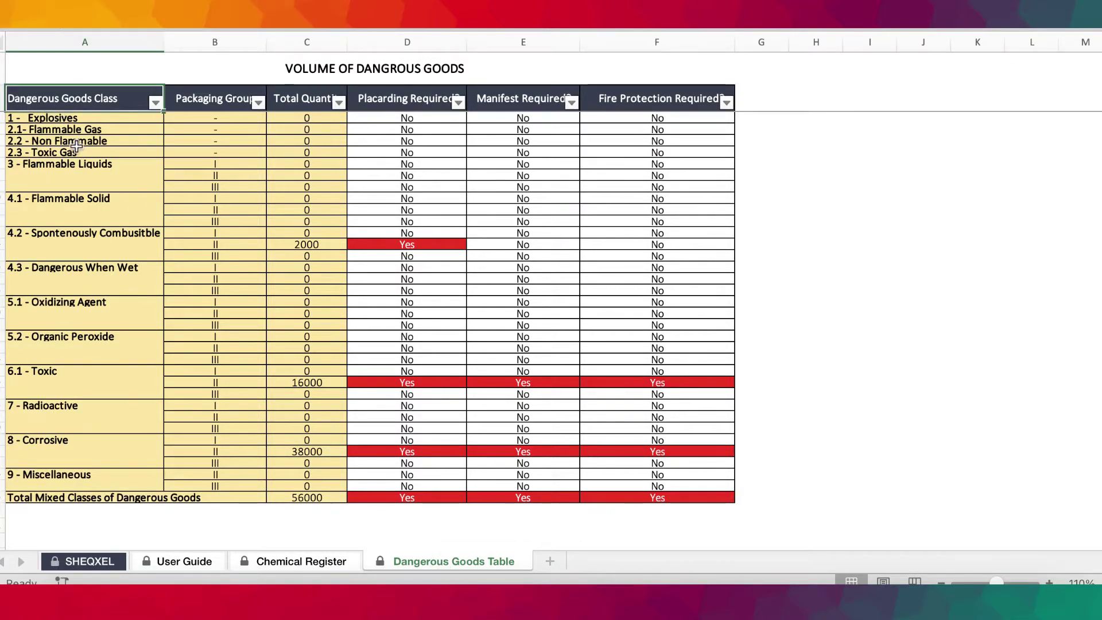
key(ctrl+shift+Down)
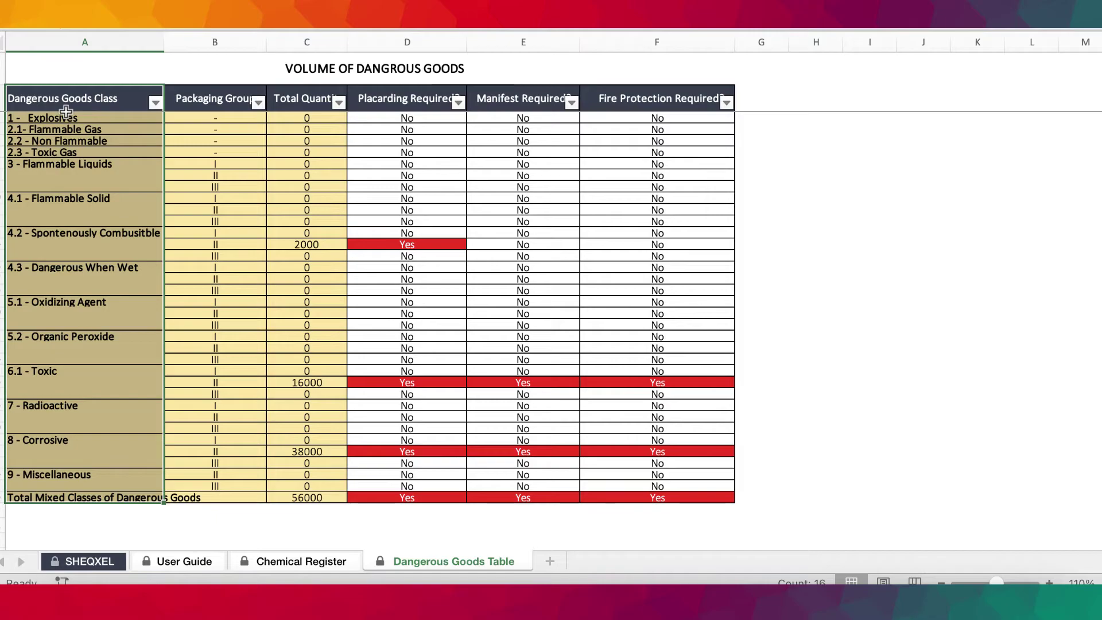
click(74, 116)
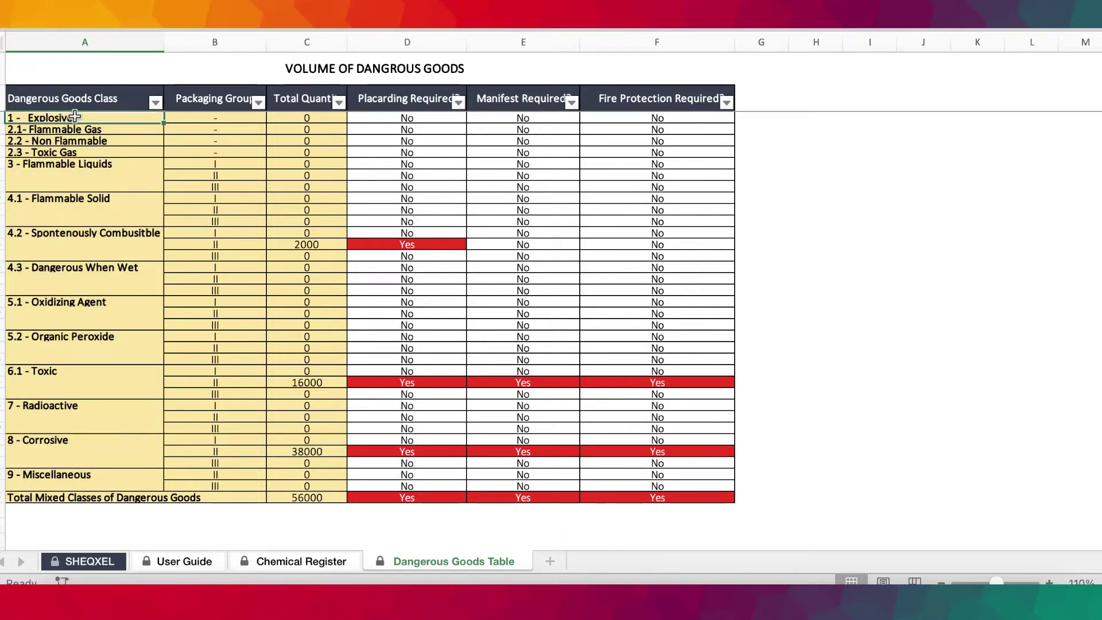
click(40, 473)
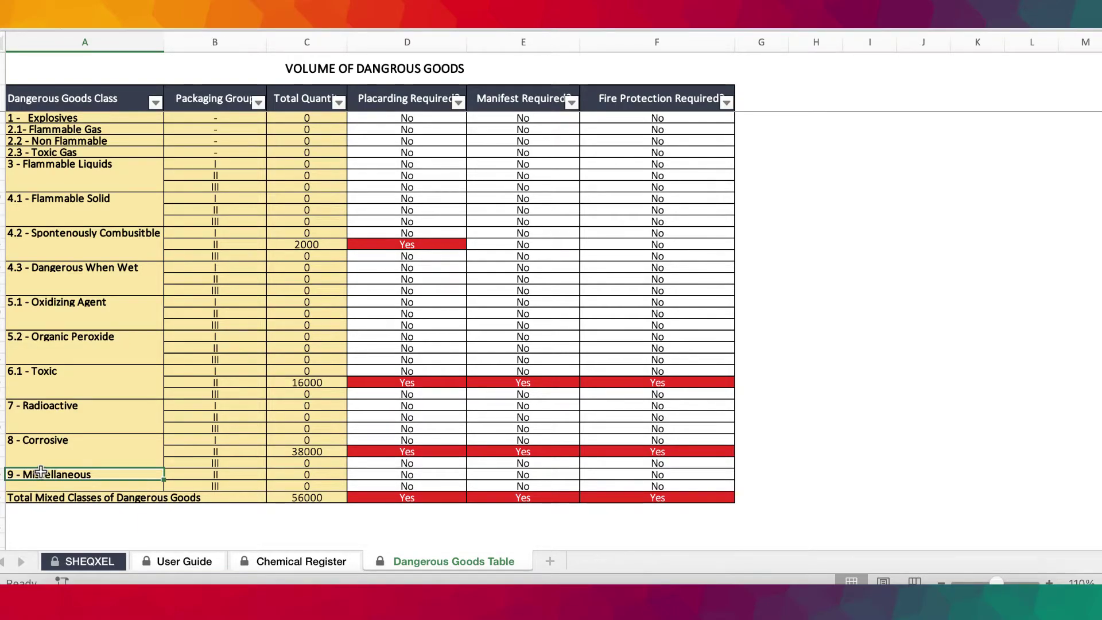
Inspect the Total Quantity, Placarding Required and Manifest Required entries for class 4.2 in the Dangerous Goods Table
click(313, 253)
click(310, 244)
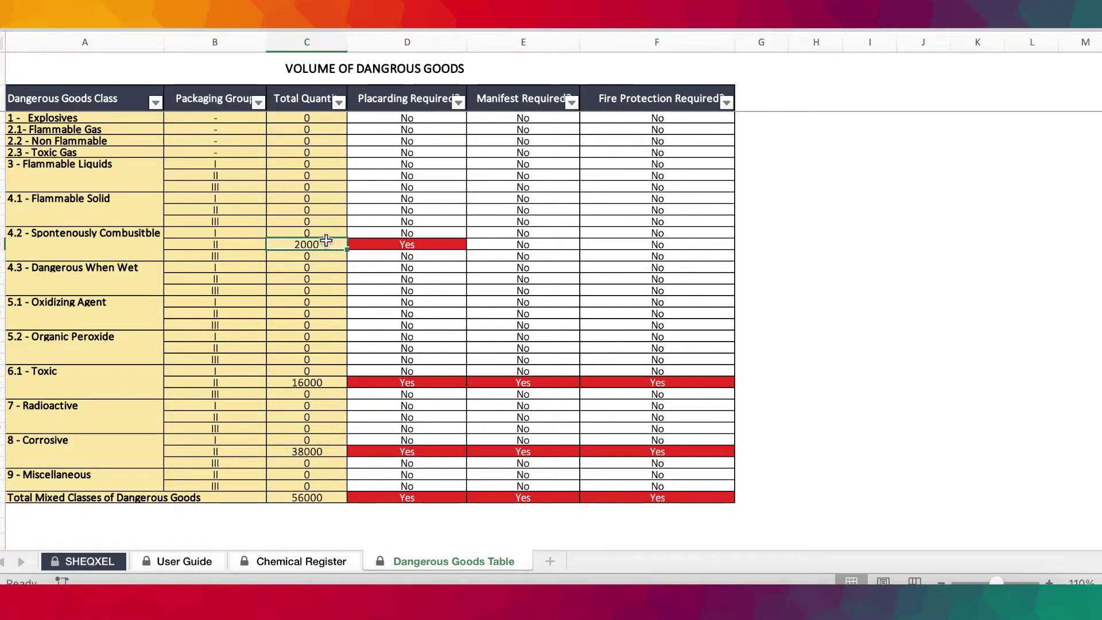
click(399, 243)
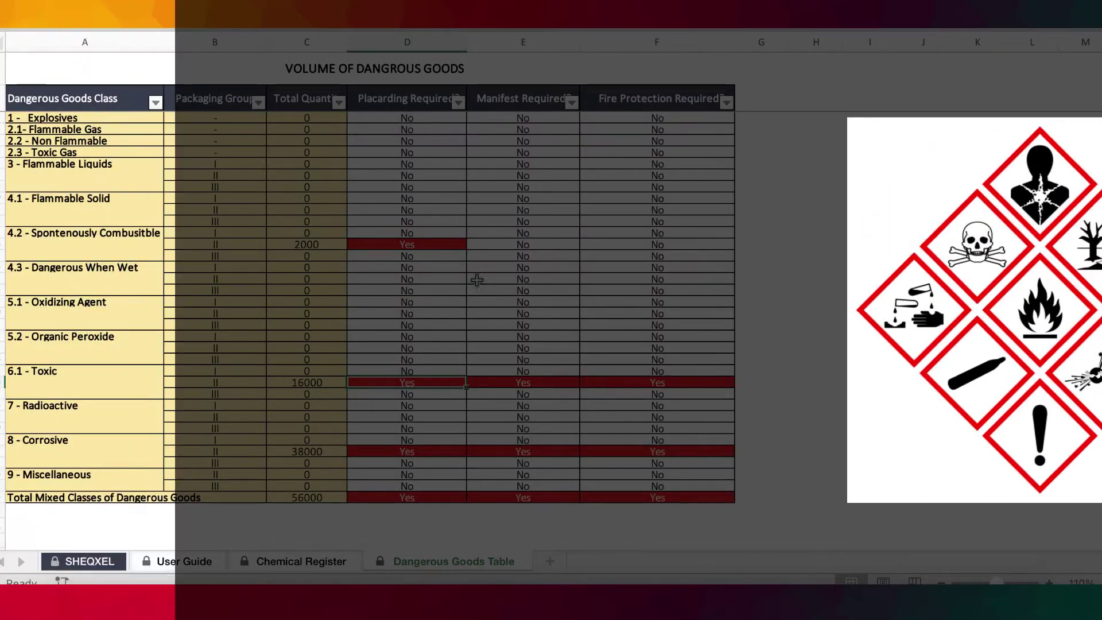
click(507, 233)
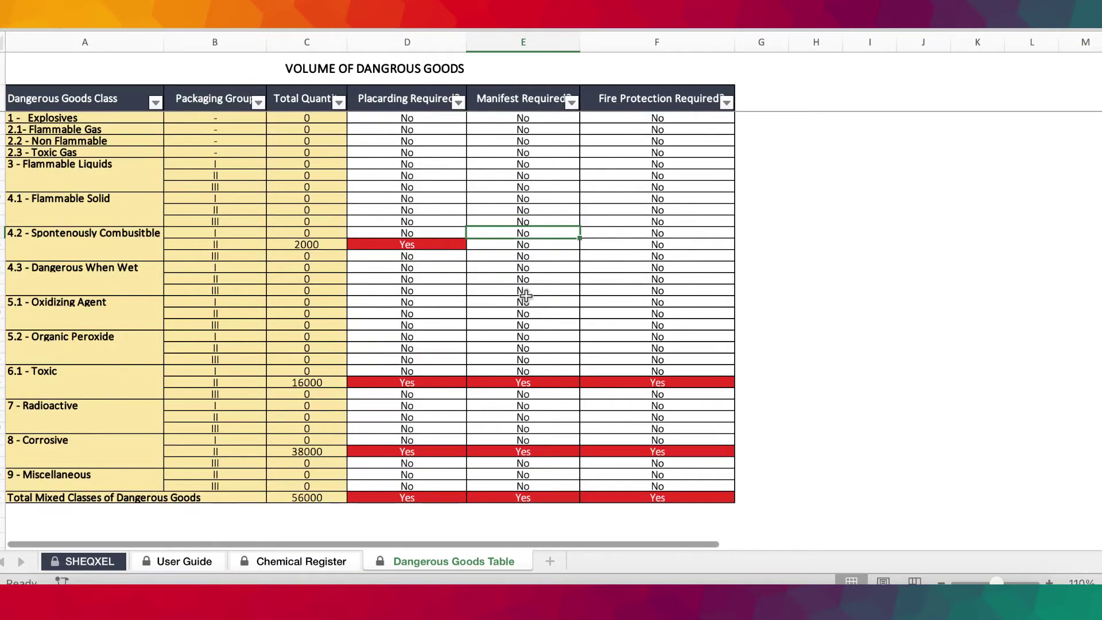
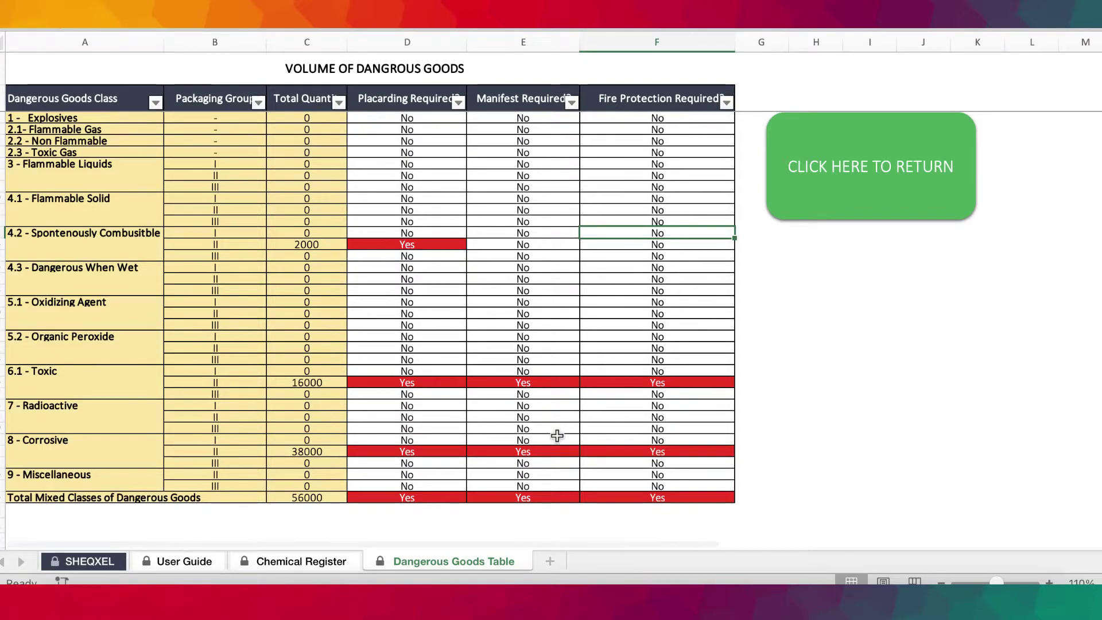
Revisit the Chemical Register and User Guide sheets and look over the SHEQXEL ChemTool welcome sheet
click(310, 562)
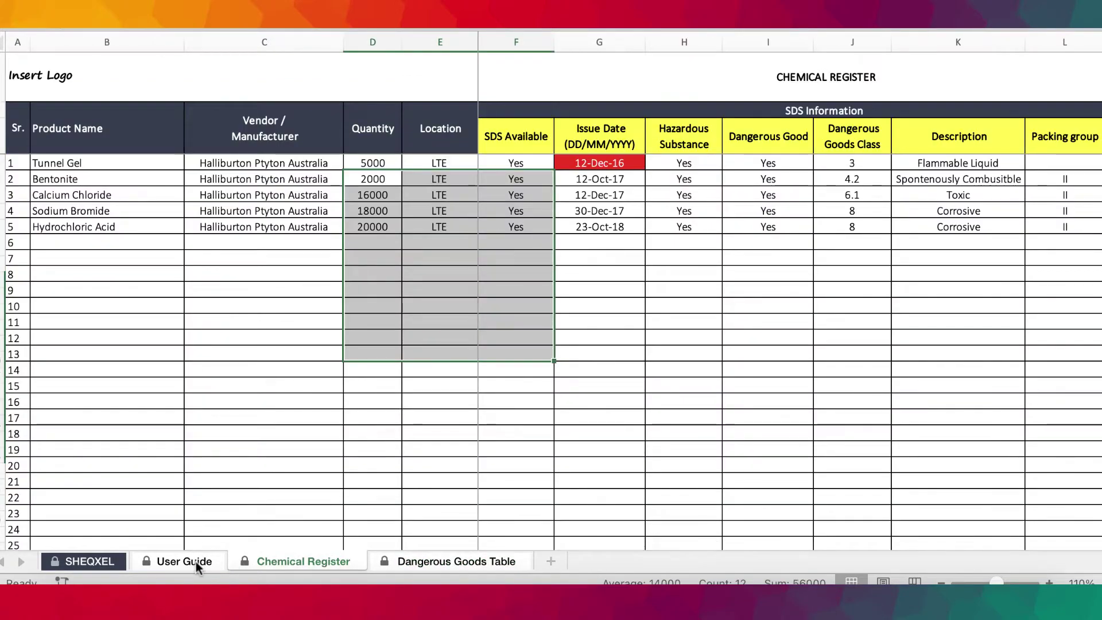
click(197, 562)
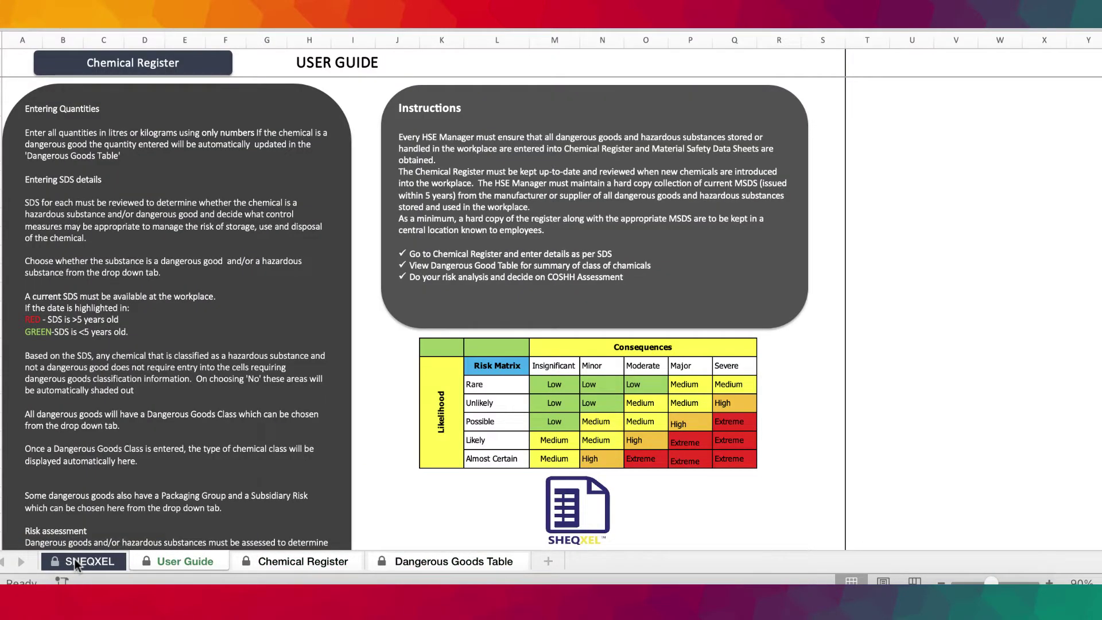
click(77, 562)
scroll(463, 394, down, 5)
scroll(463, 394, up, 5)
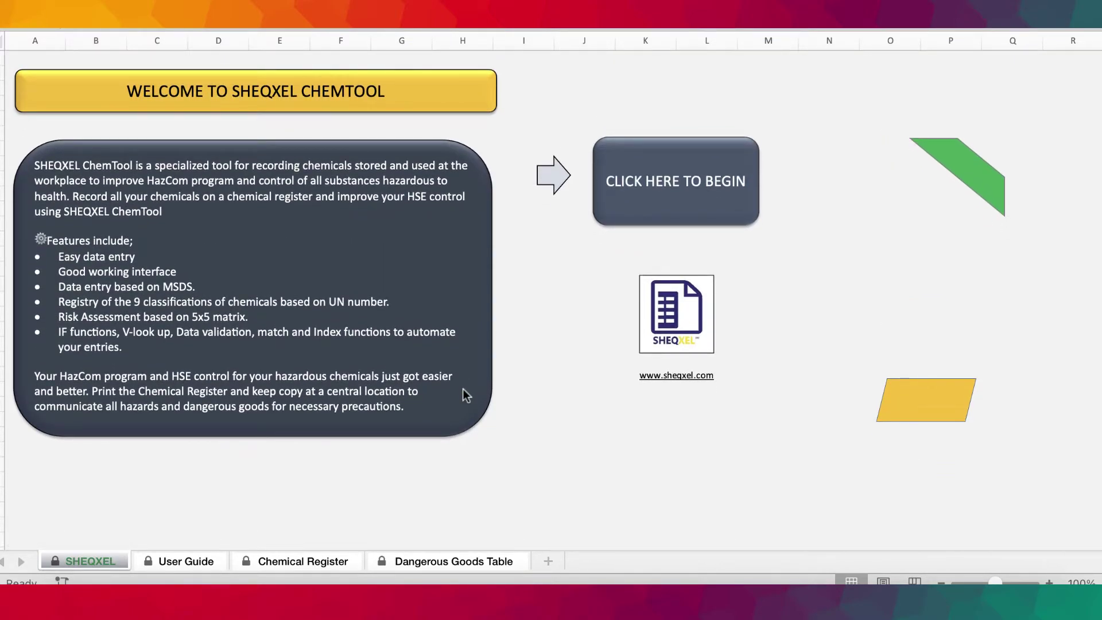
click(181, 560)
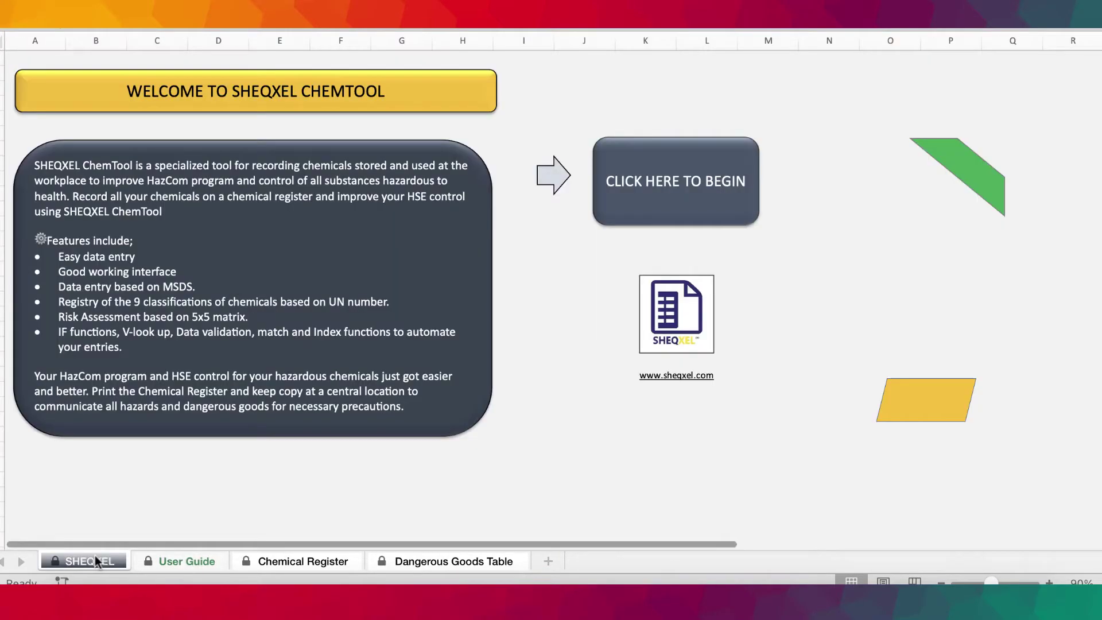
click(89, 561)
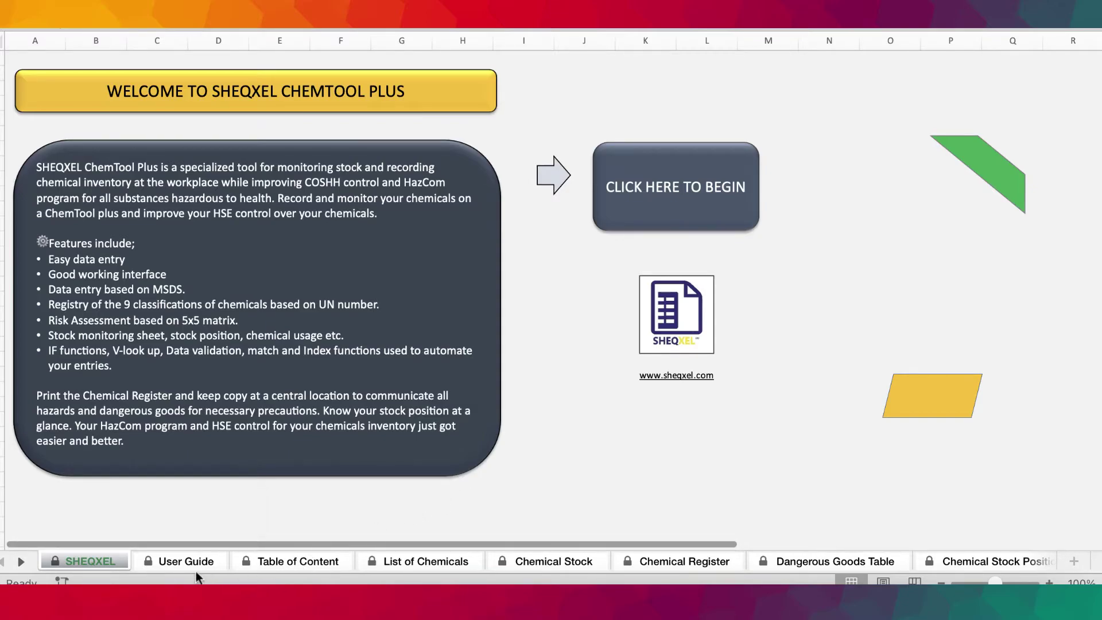
Browse the ChemTool Plus workbook's Chemical Register, Dangerous Goods Table, Chemical Stock Position, User Guide and Table of Content sheets
click(646, 566)
click(821, 559)
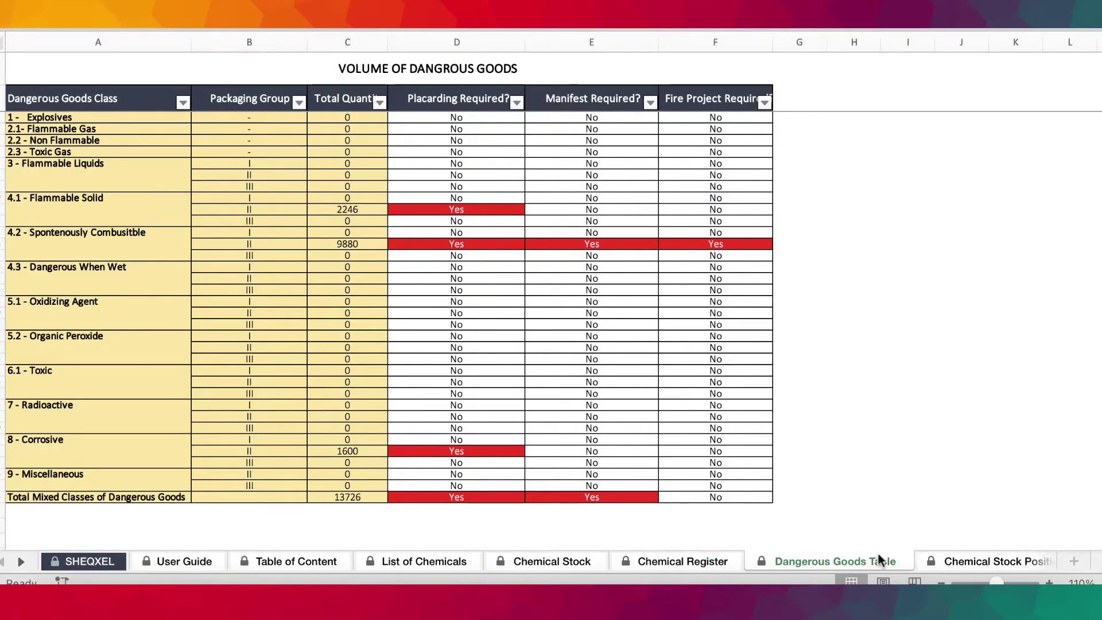
click(970, 560)
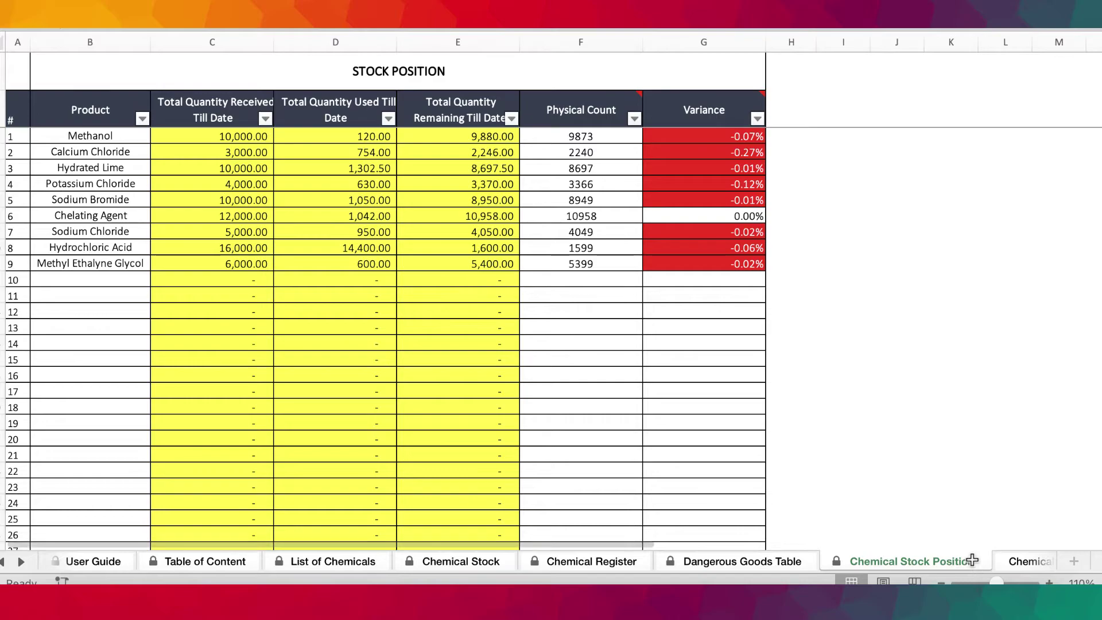
click(93, 561)
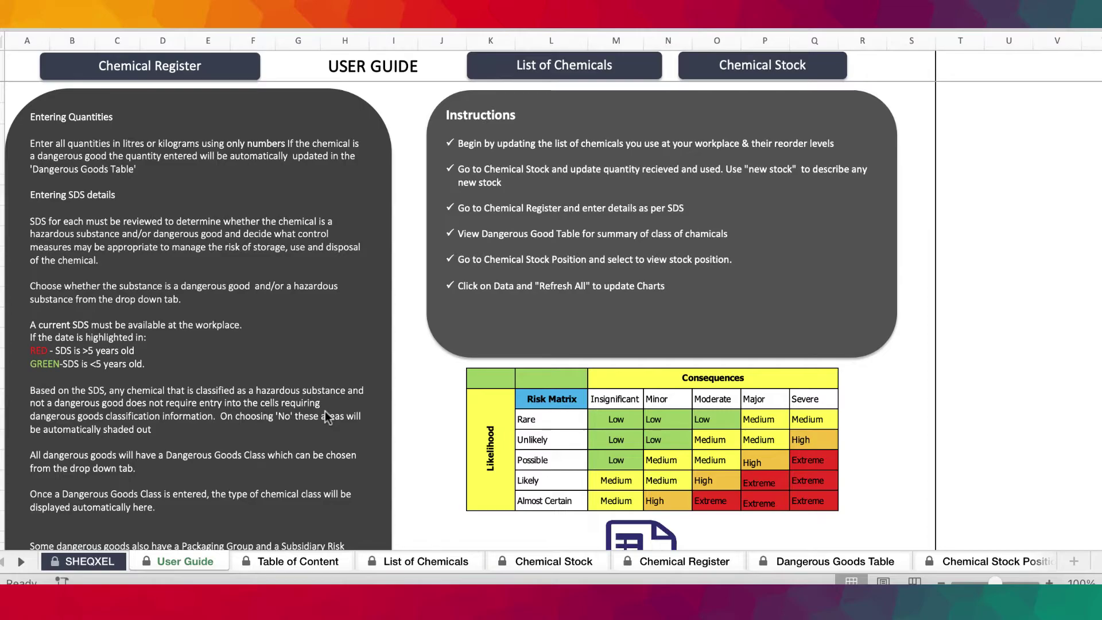
click(309, 555)
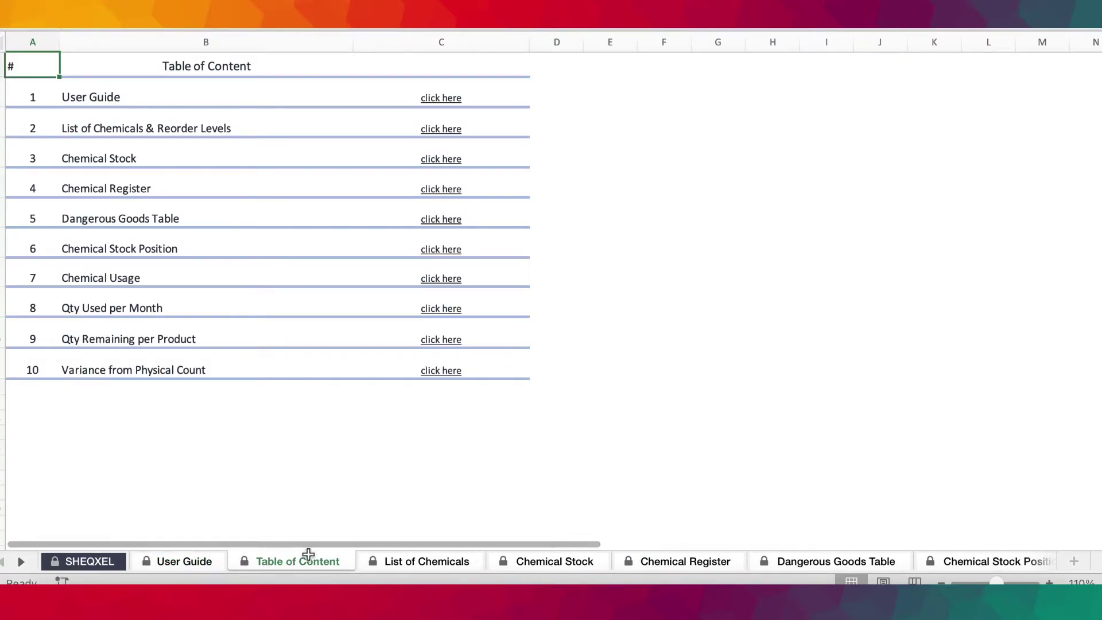
Open the List of Chemicals sheet and examine the chemical names and reorder levels, including Hydrochloric Acid's reorder level
click(435, 565)
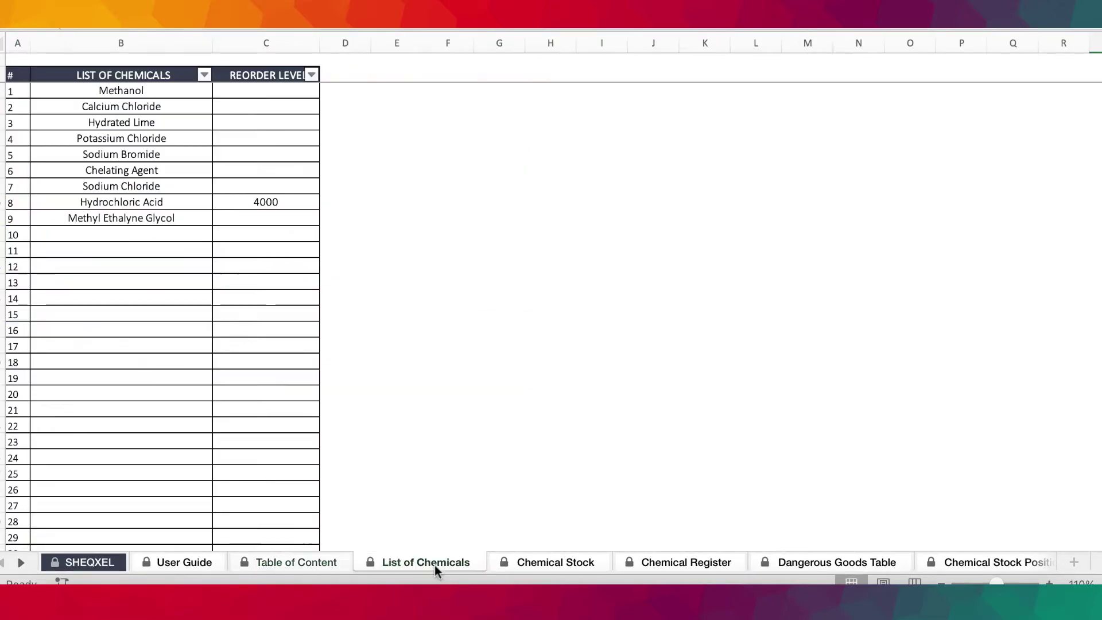
drag(112, 91, 111, 500)
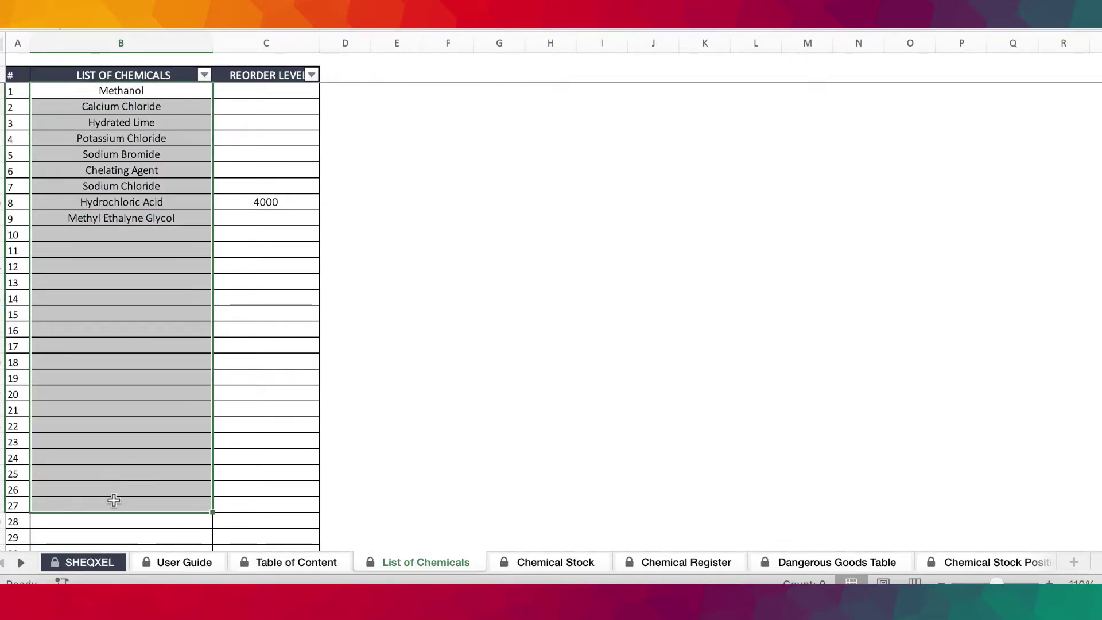
drag(264, 91, 264, 344)
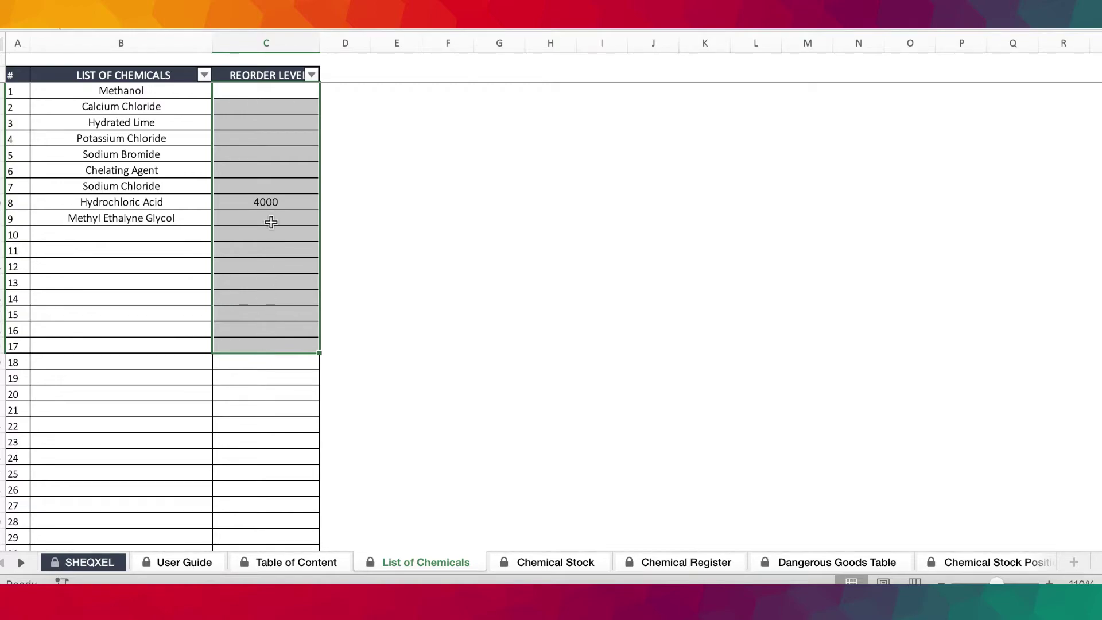
click(270, 202)
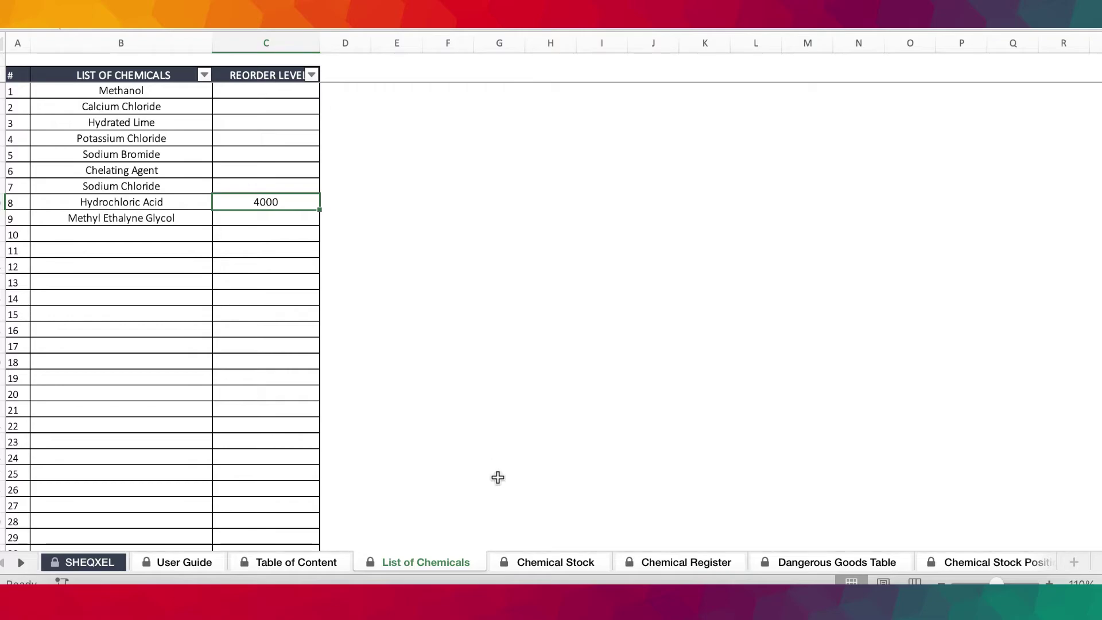
Open the Chemical Stock sheet and look through its dated stock entries
click(541, 560)
scroll(517, 422, down, 6)
scroll(517, 422, up, 6)
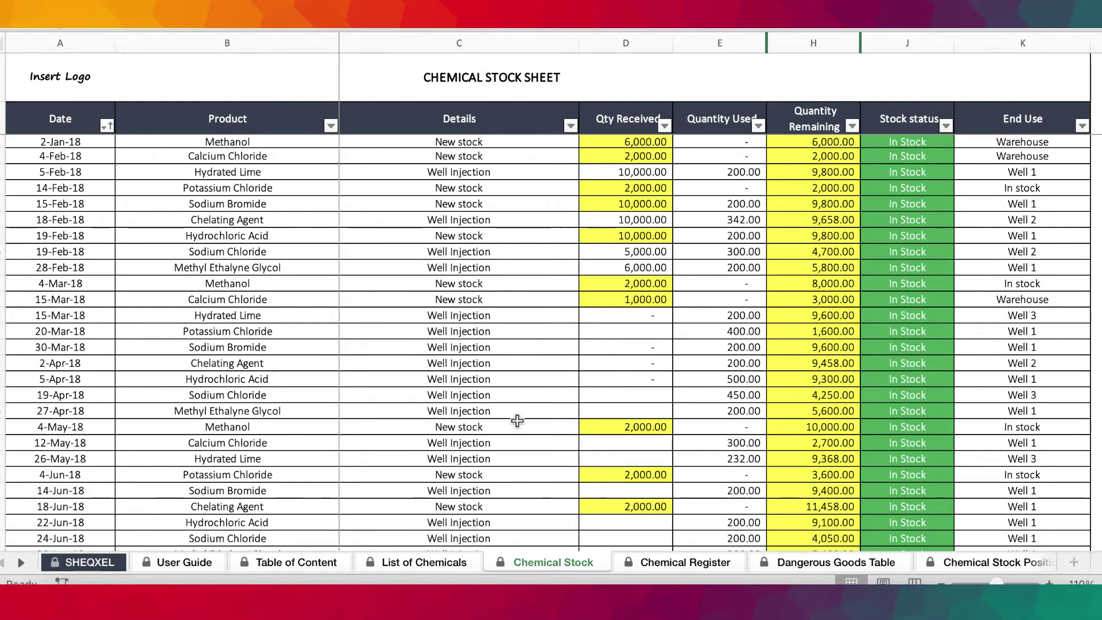
scroll(517, 422, down, 1)
scroll(517, 422, up, 1)
Inspect the Date column and view the Product choices for the 2-Jan-18 stock entry, leaving Methanol selected
click(86, 152)
click(200, 142)
click(345, 143)
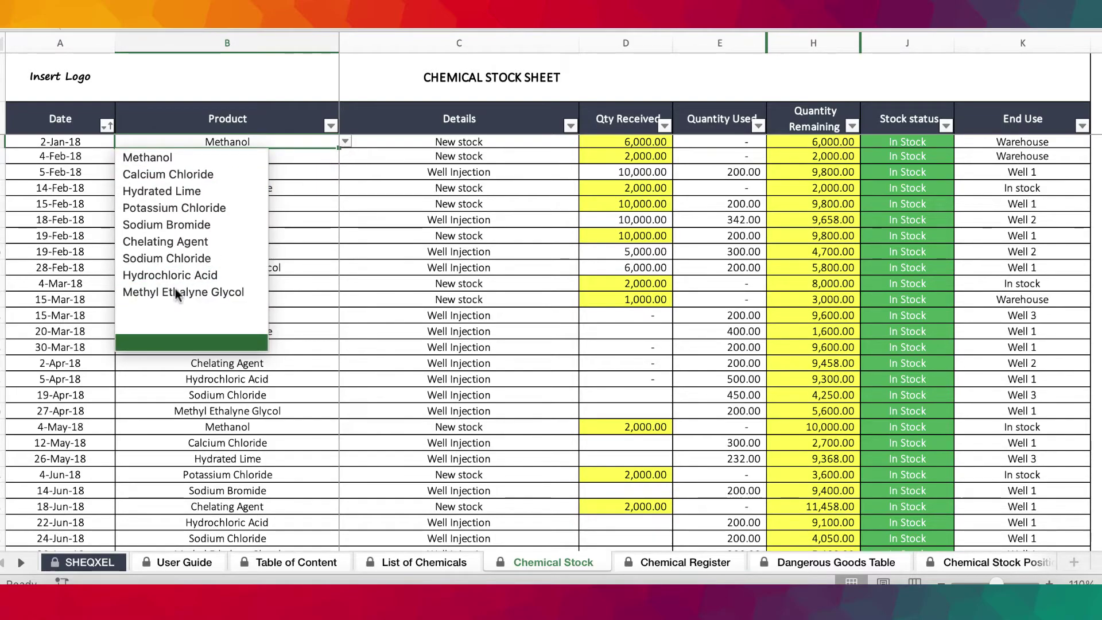
scroll(172, 293, down, 5)
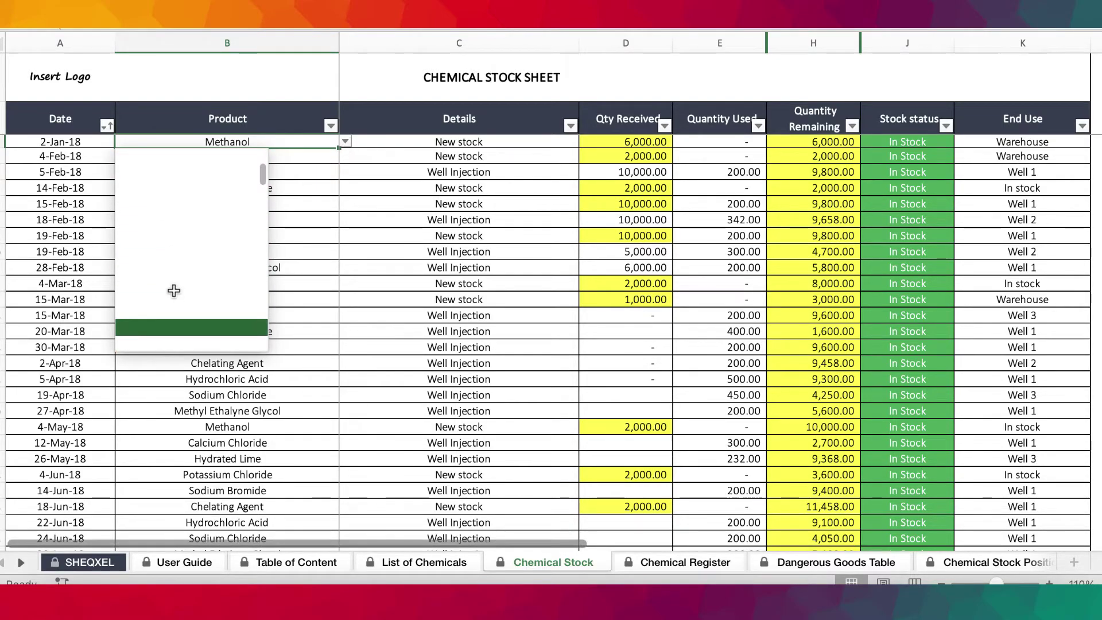
key(Escape)
Inspect the Details, Qty Received and Quantity Used cells of the 2-Jan-18 Methanol entry
click(451, 143)
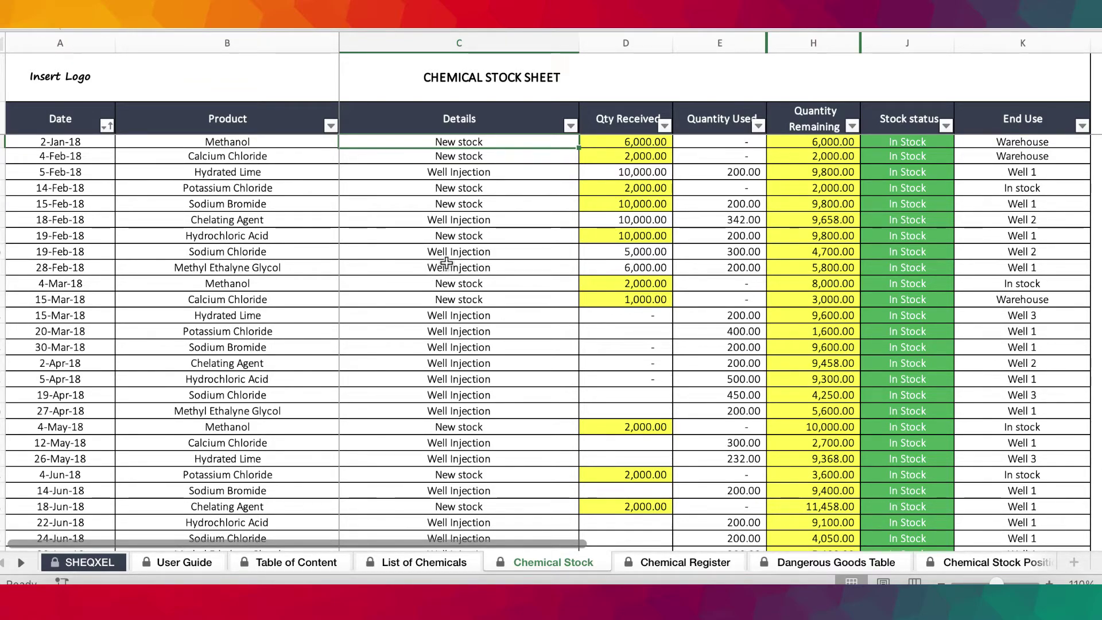
click(641, 147)
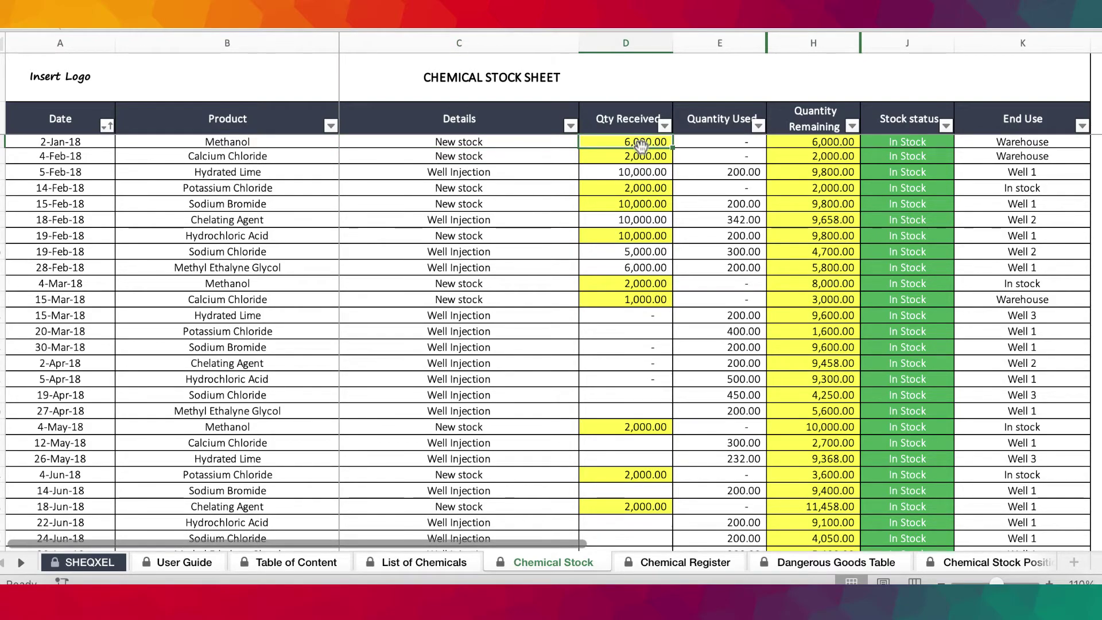
click(703, 147)
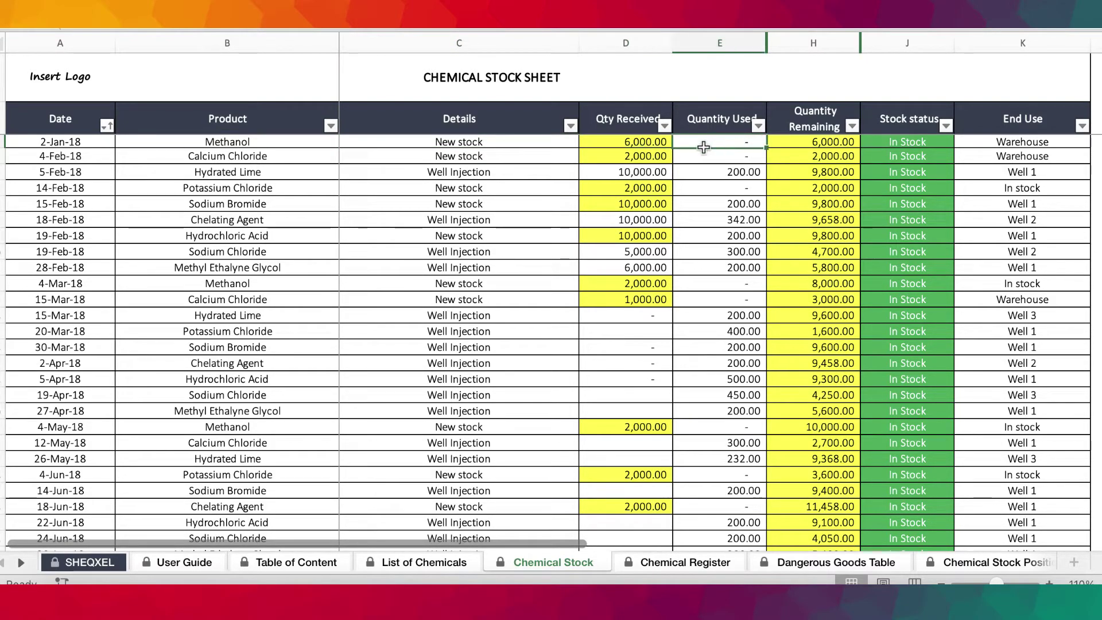
click(654, 143)
click(724, 141)
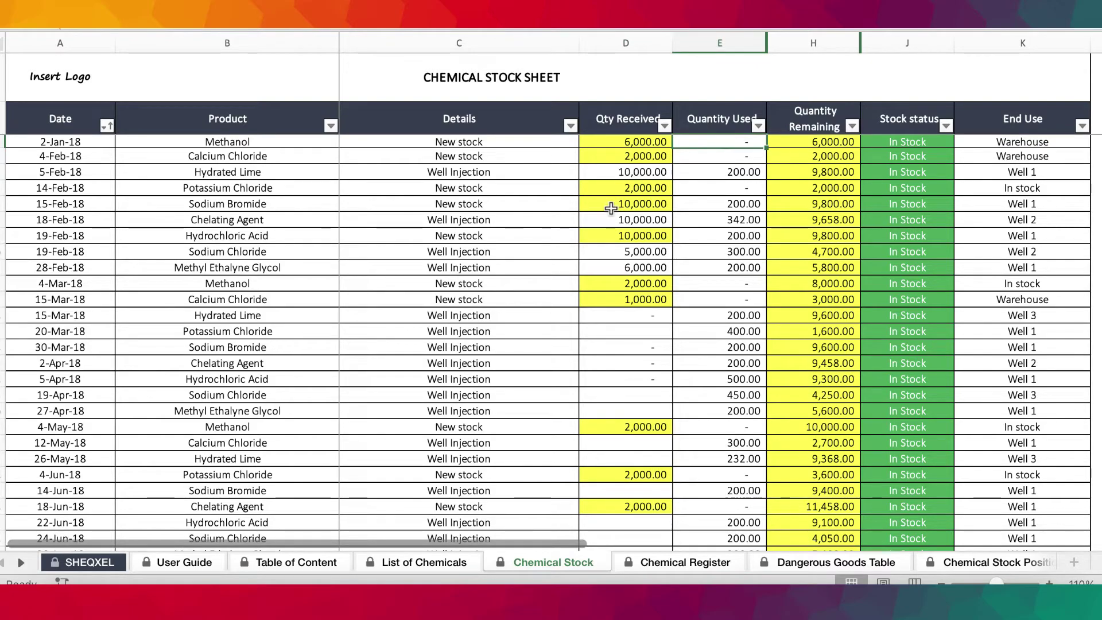
Inspect the Quantity Used cell of the 2-Jan-18 Methanol entry and examine the Quantity Remaining column
double_click(741, 142)
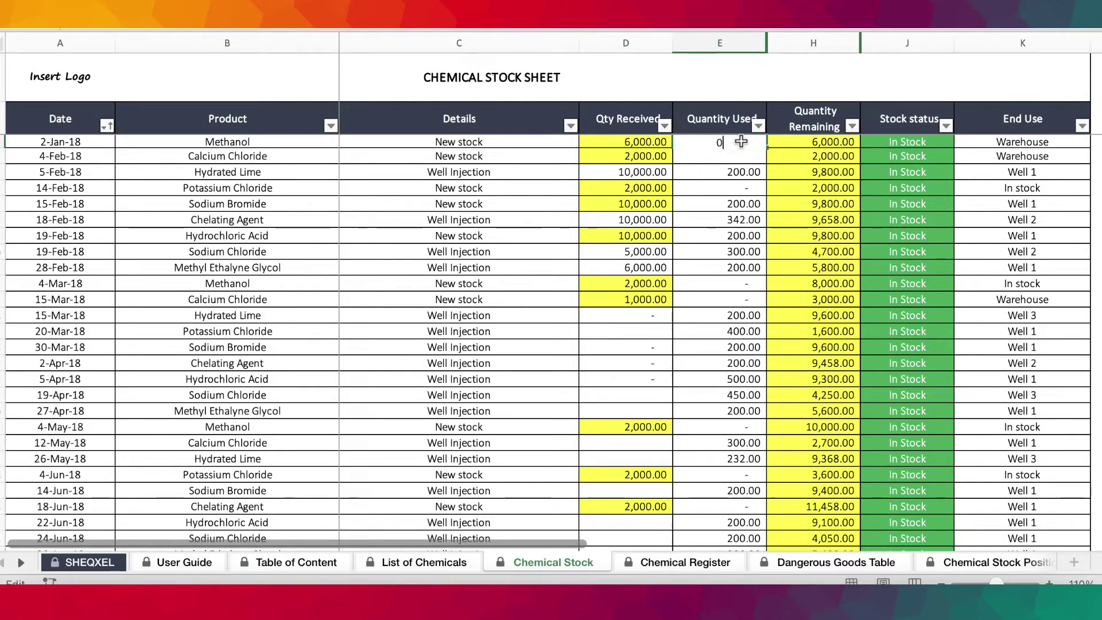
click(726, 217)
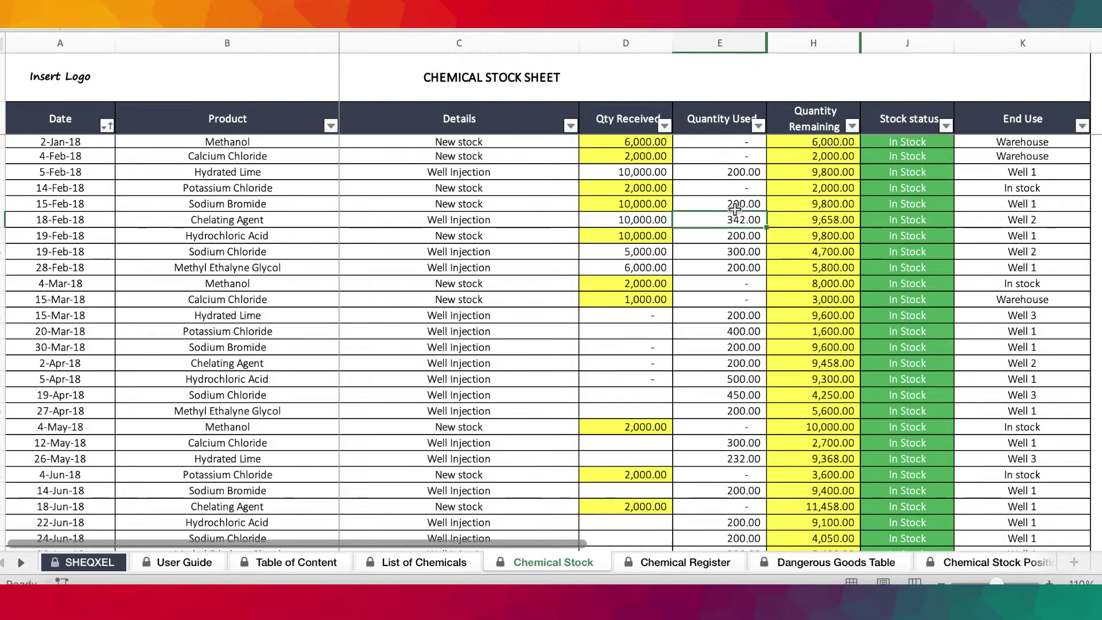
click(835, 141)
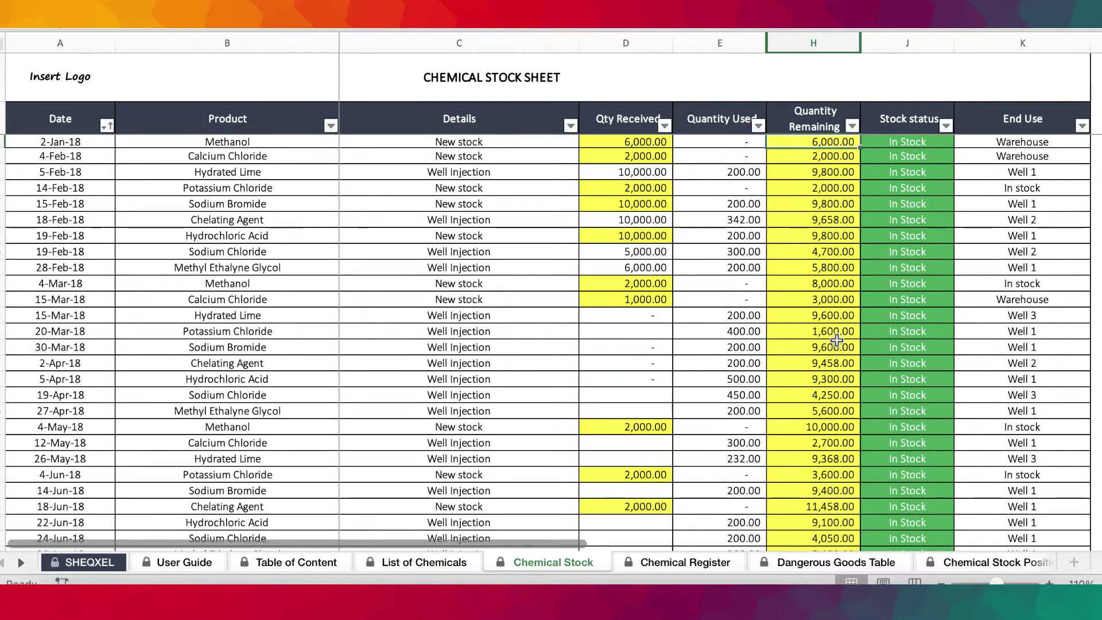
drag(802, 168, 851, 491)
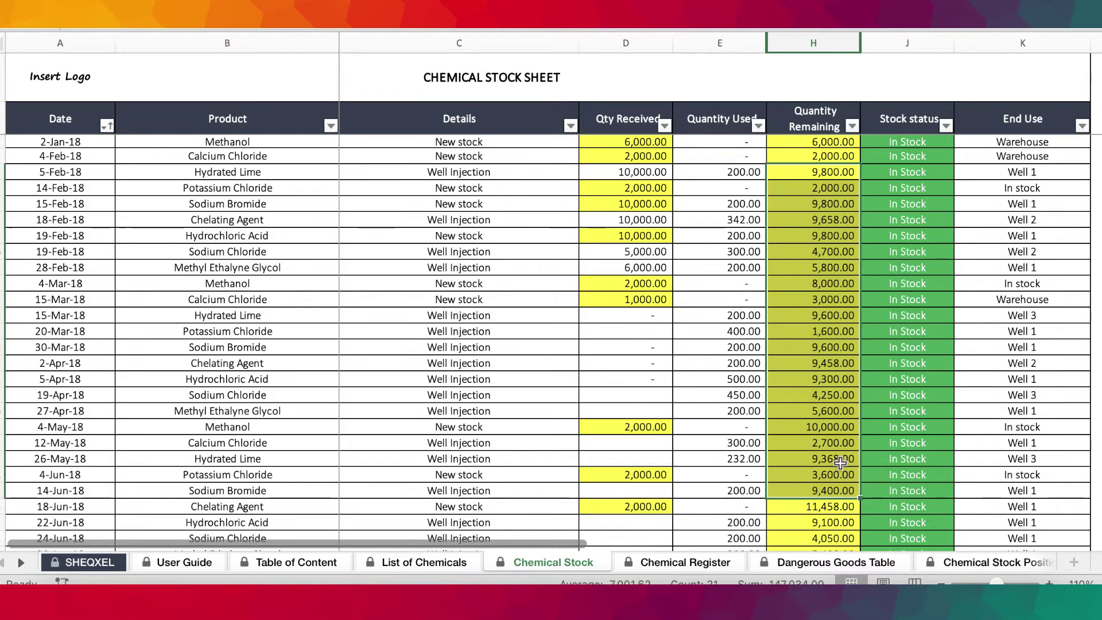
Examine the Stock status column down to Hydrochloric Acid's Out of Stock entry on 14-Mar-19, and the End Use column
click(914, 143)
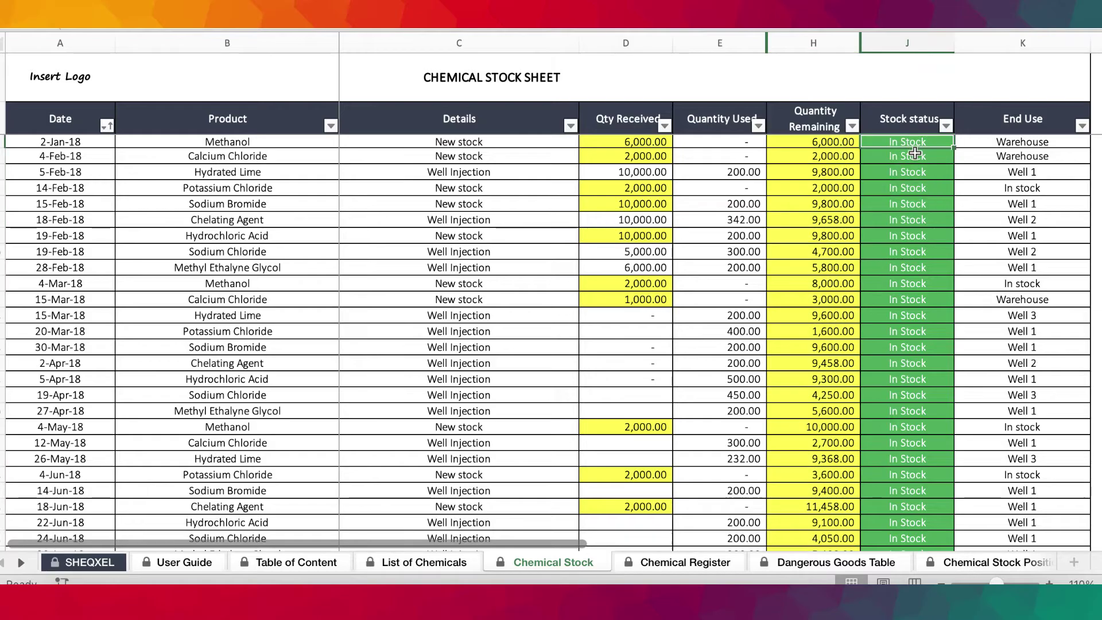
scroll(925, 235, down, 3)
scroll(926, 235, up, 3)
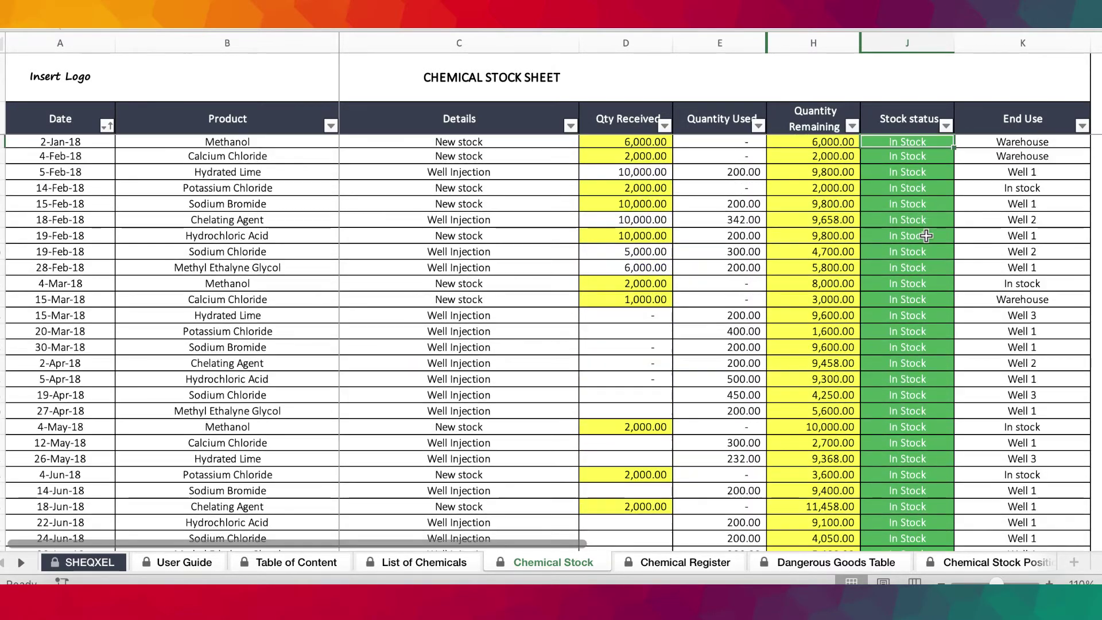
scroll(897, 387, down, 15)
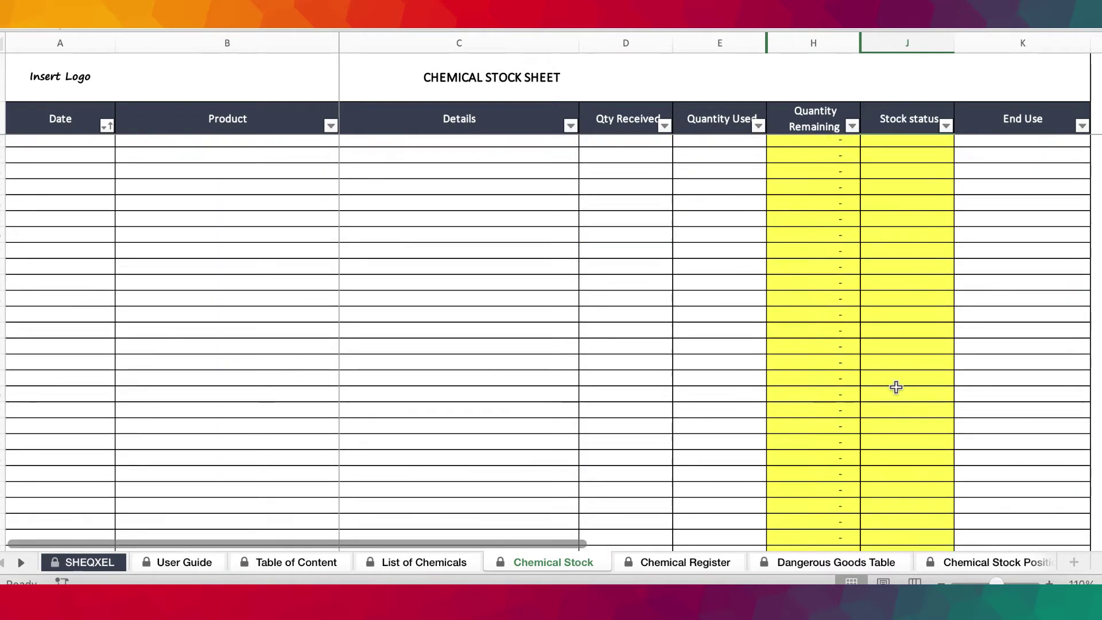
scroll(896, 388, up, 8)
click(896, 388)
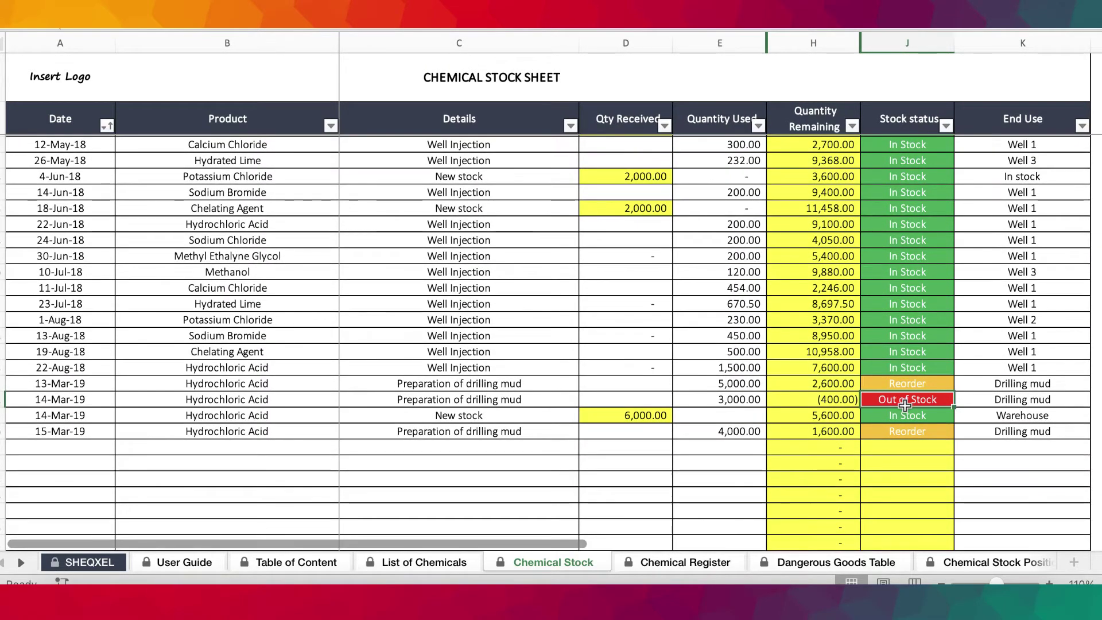
scroll(963, 317, up, 6)
click(1019, 160)
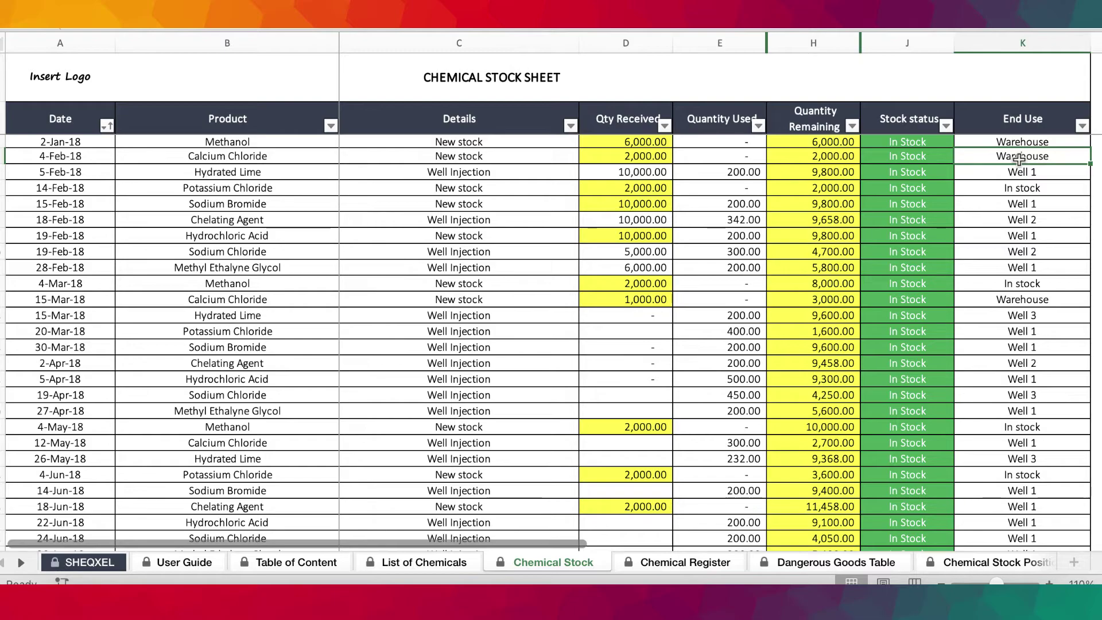
Glance at the Chemical Register sheet and return to Chemical Stock to look through its entries
click(695, 563)
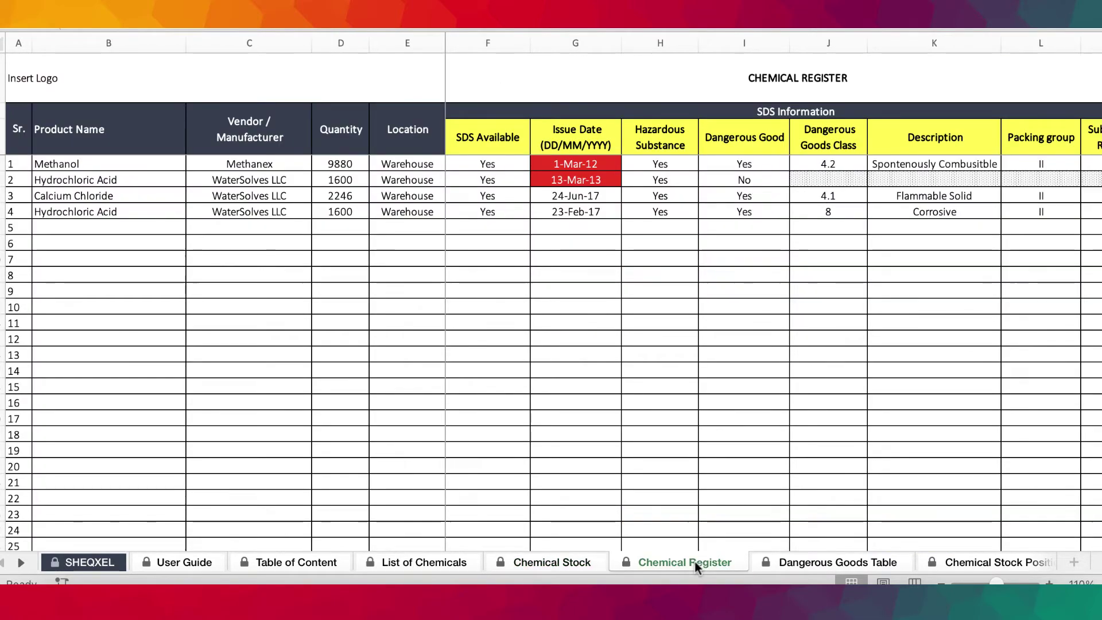
click(575, 560)
scroll(359, 400, down, 12)
scroll(359, 400, up, 12)
scroll(359, 403, down, 3)
scroll(367, 404, up, 3)
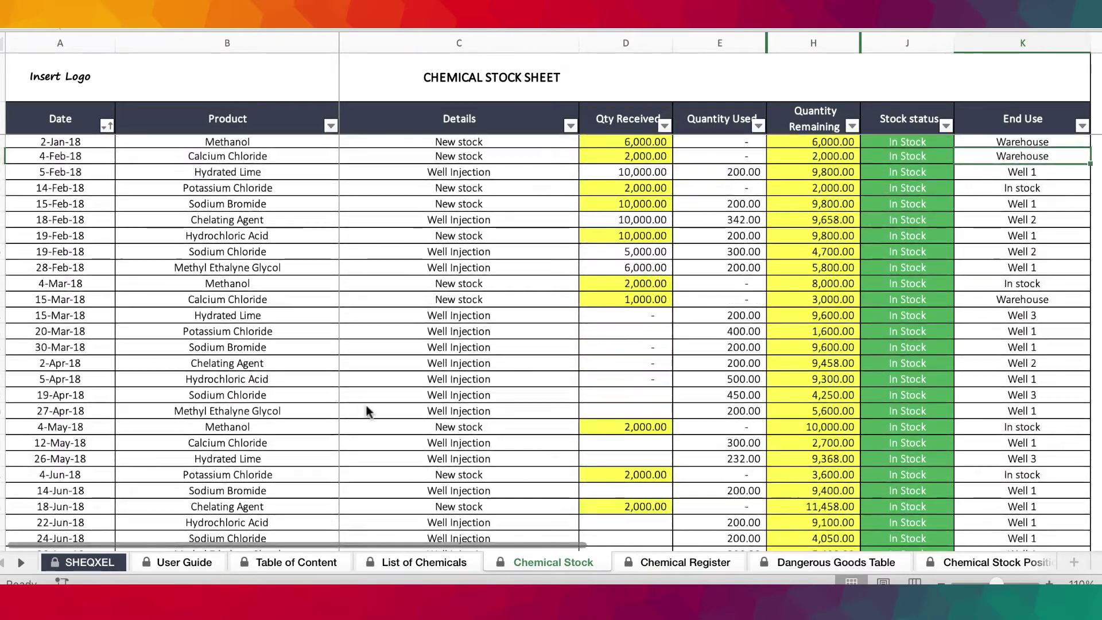
View the Chemical Register again and open the Dangerous Goods Table to look through its classes and total quantities
click(694, 561)
scroll(696, 299, down, 3)
scroll(697, 298, up, 3)
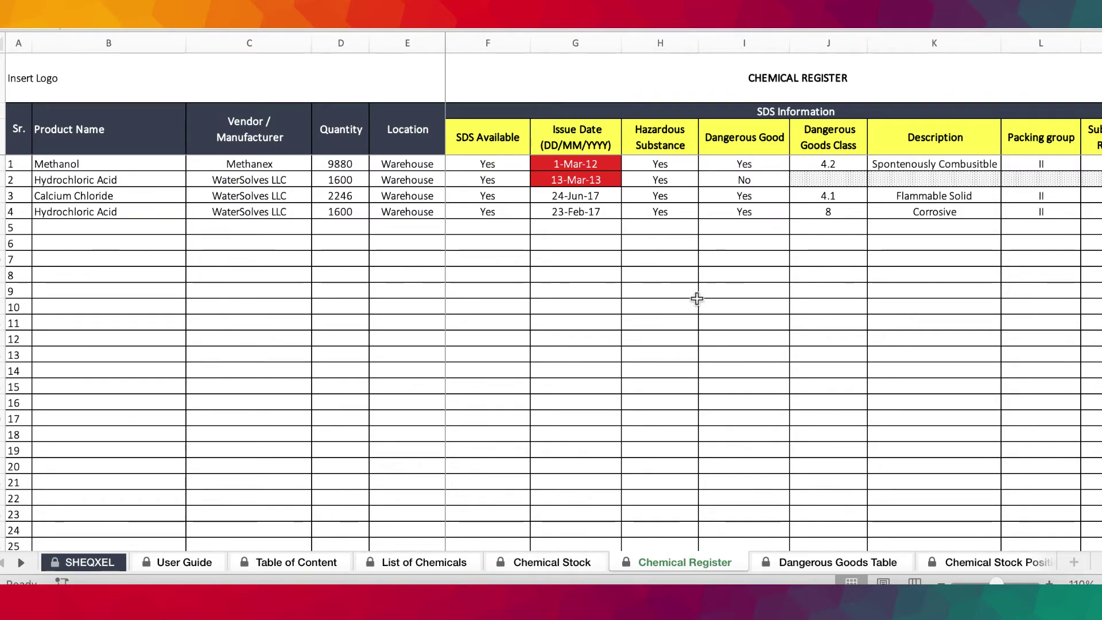
click(822, 560)
scroll(783, 387, down, 3)
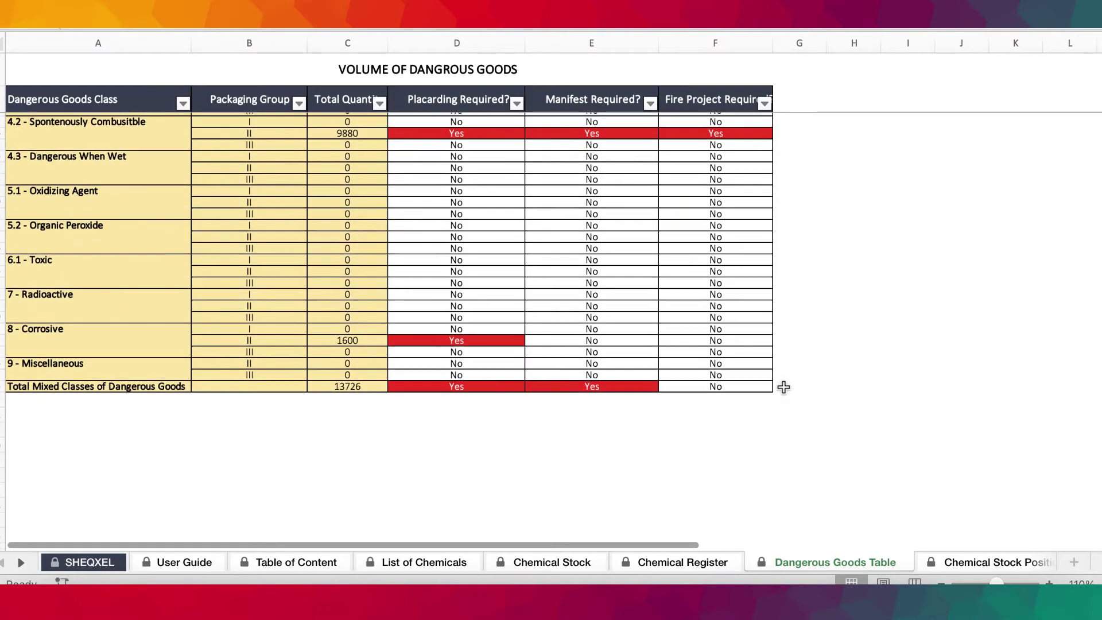
scroll(783, 387, up, 3)
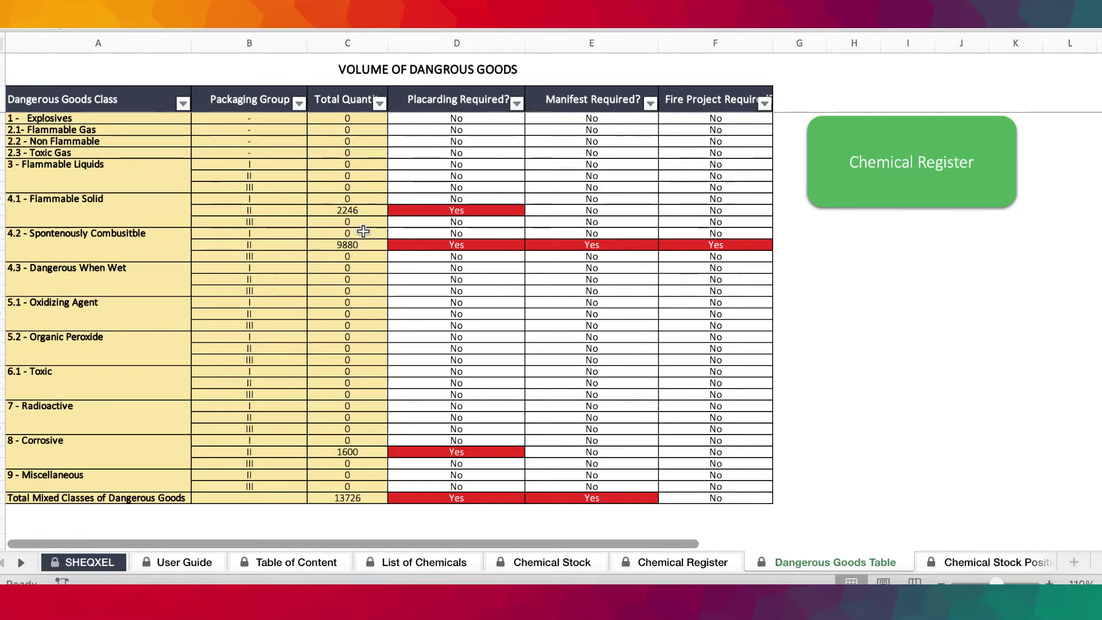
Inspect the placarding requirement for class 4.1 group II and the manifest and fire project requirements for class 4.2 group II
click(423, 213)
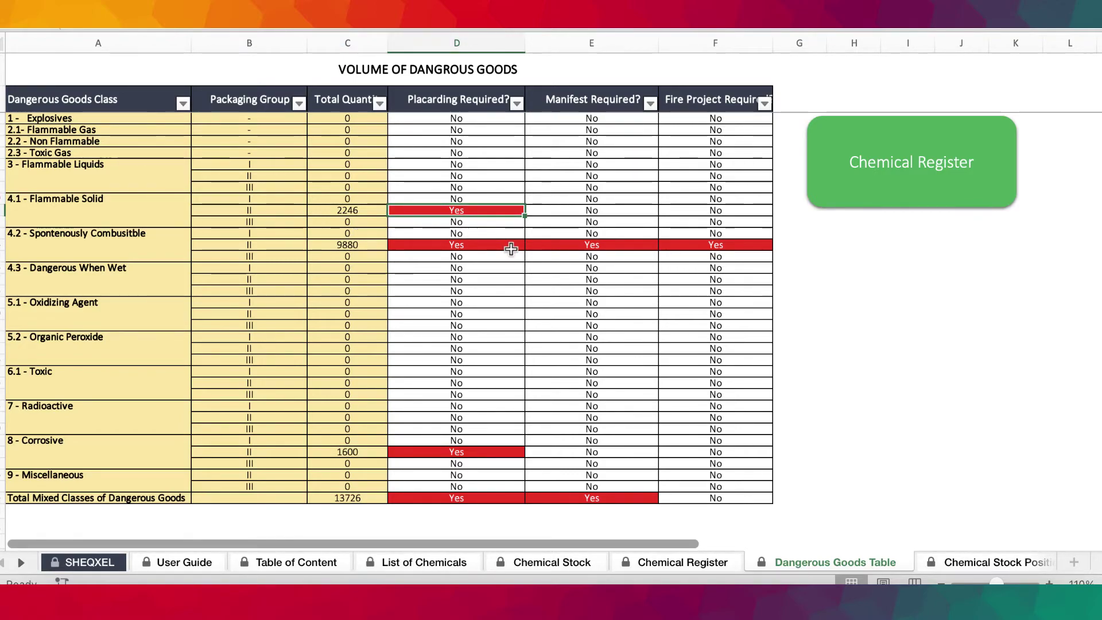
click(609, 247)
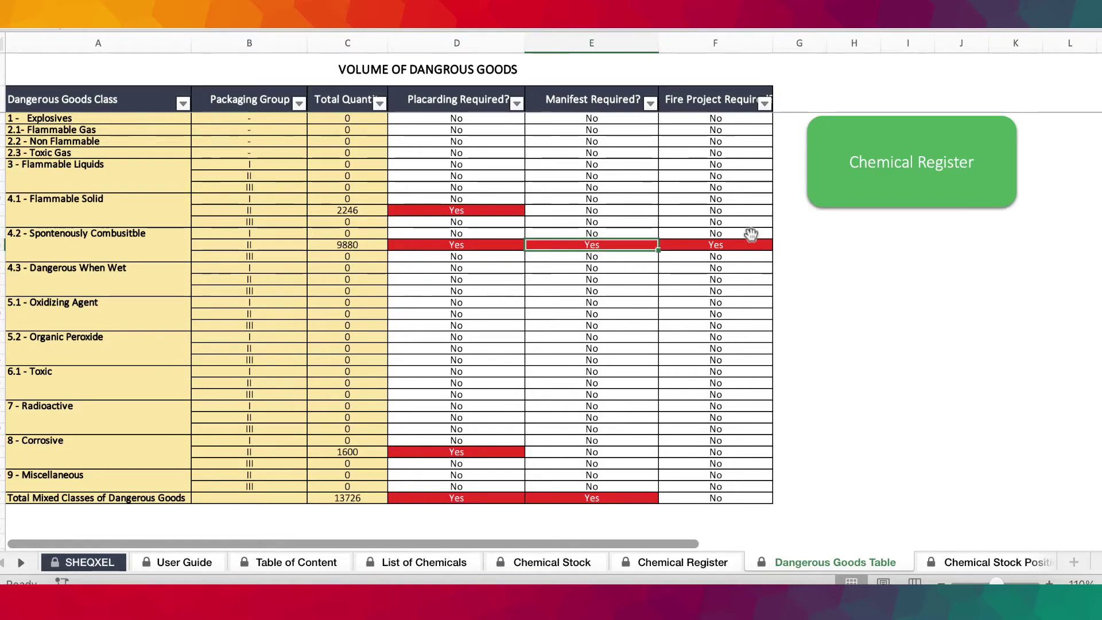
click(726, 247)
scroll(661, 281, down, 2)
scroll(661, 280, up, 2)
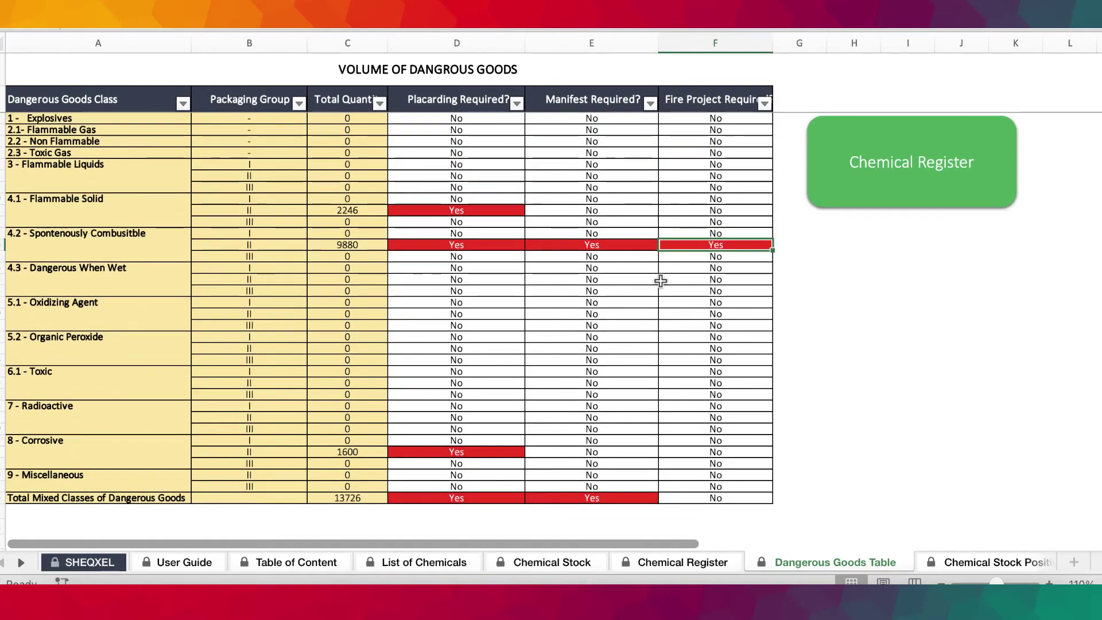
Open the Chemical Stock Position sheet and examine the Product and Total Quantity Received Till Date columns
click(968, 563)
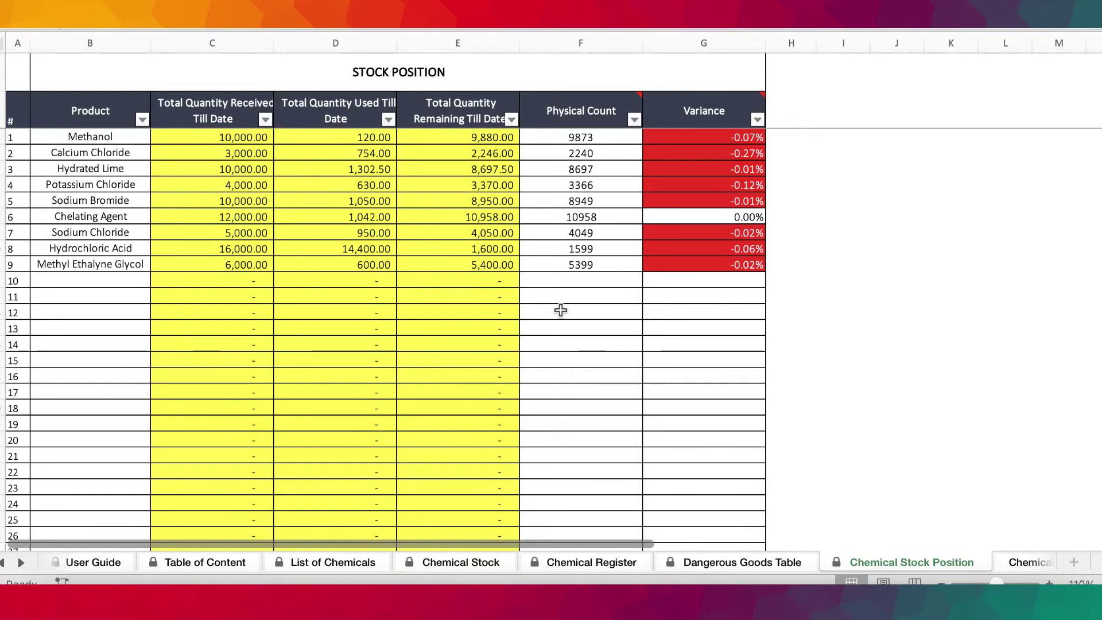
drag(97, 153, 115, 310)
drag(217, 137, 252, 297)
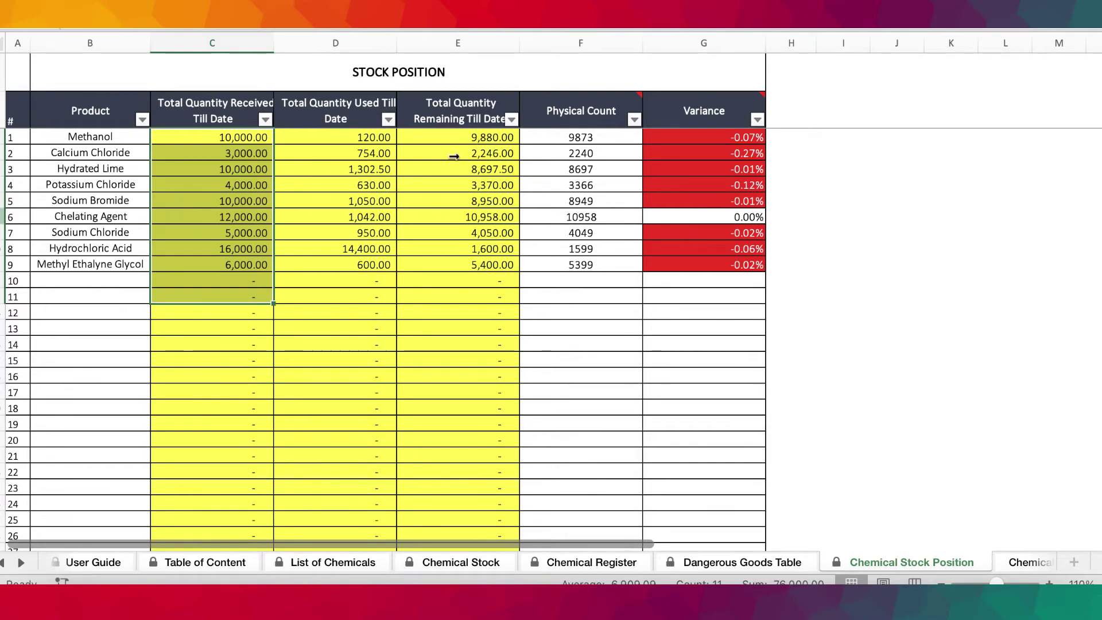
Try Methanol as the product in row 10 of the stock position and clear the cell again
click(78, 280)
click(158, 280)
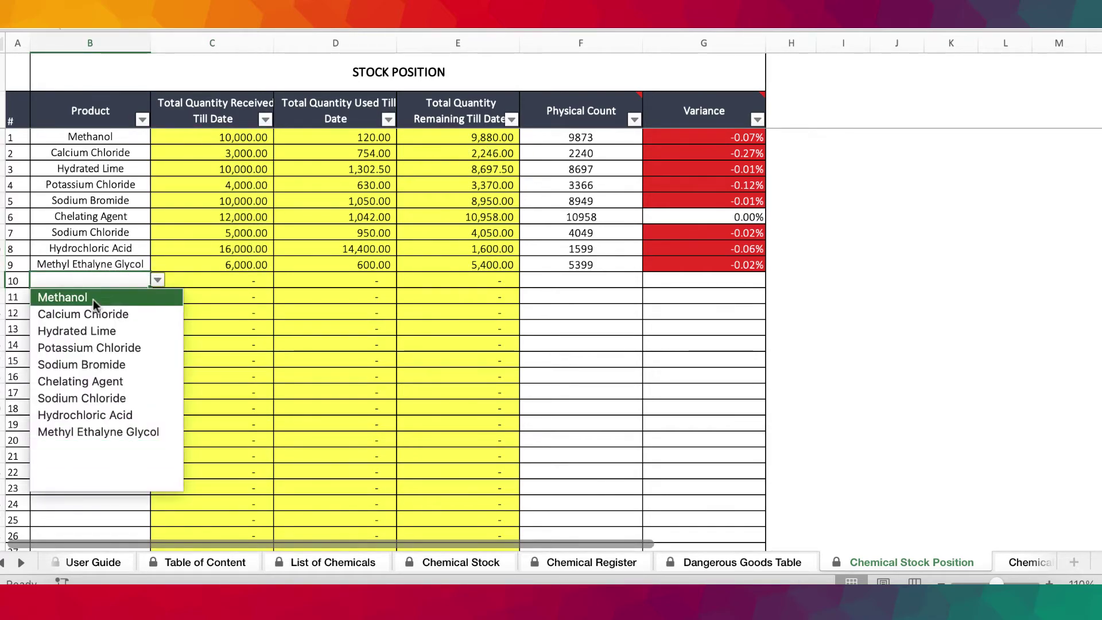
click(63, 297)
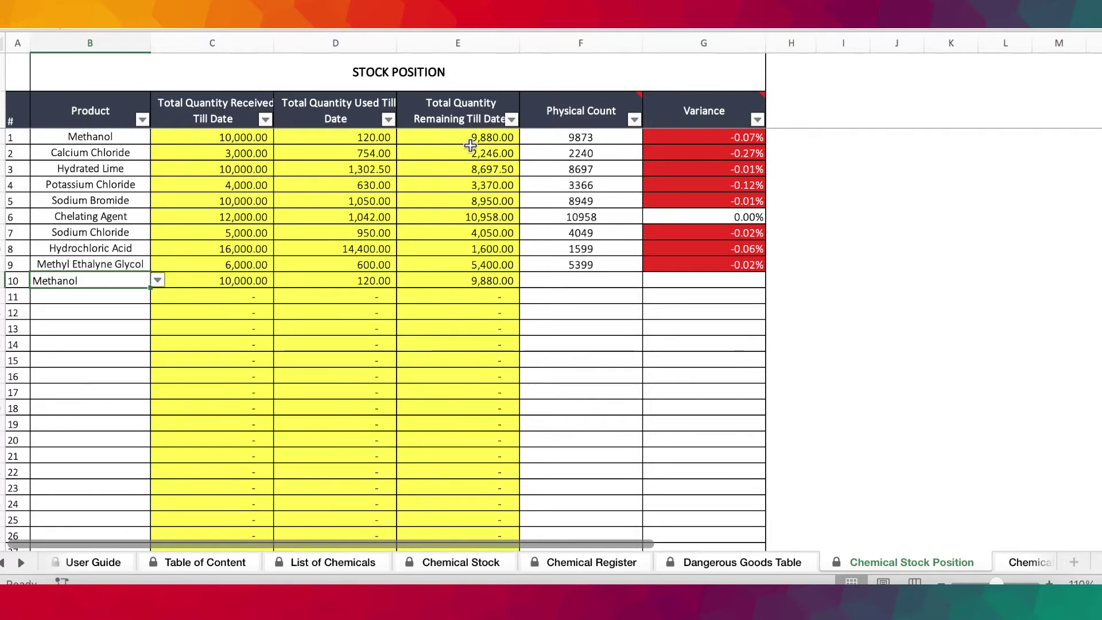
key(Delete)
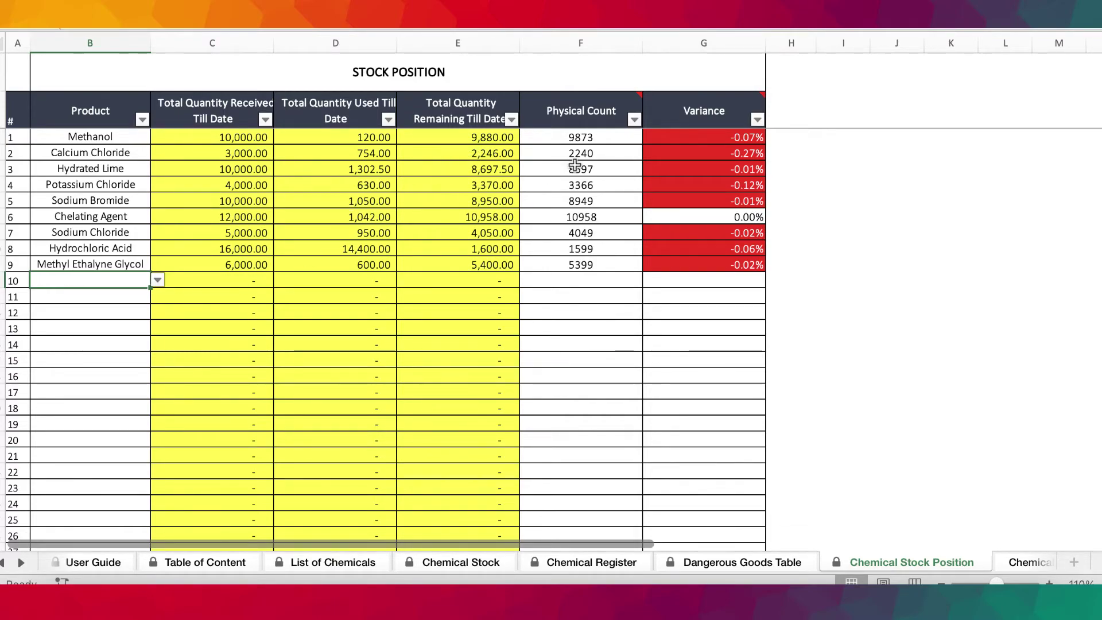
Examine the Total Quantity Remaining Till Date, Physical Count and Variance columns for the listed products
drag(486, 140, 499, 289)
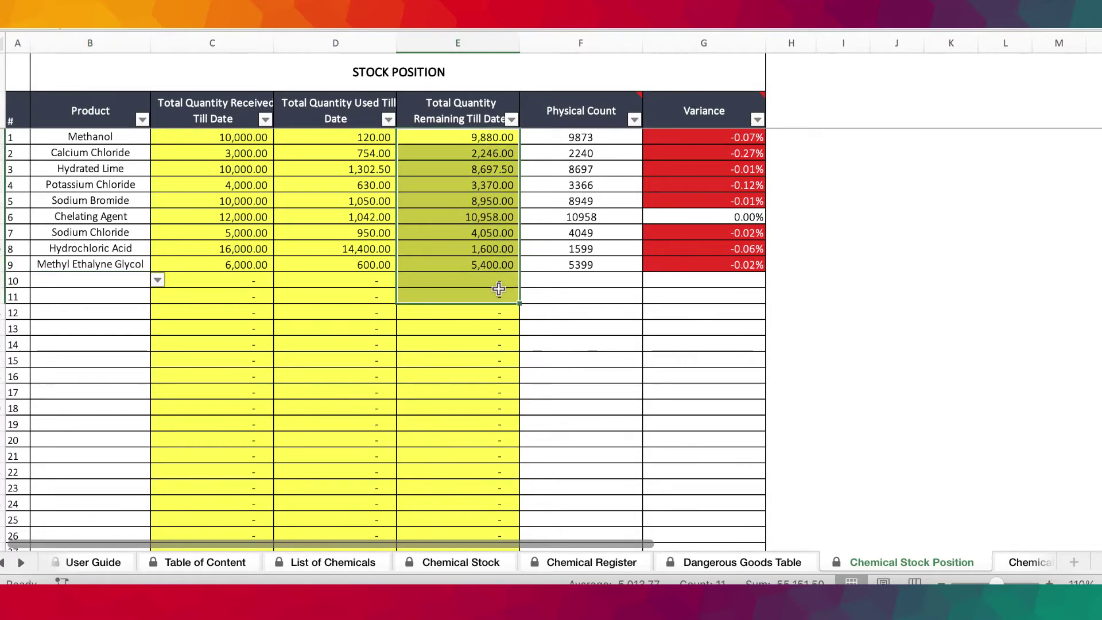
click(577, 137)
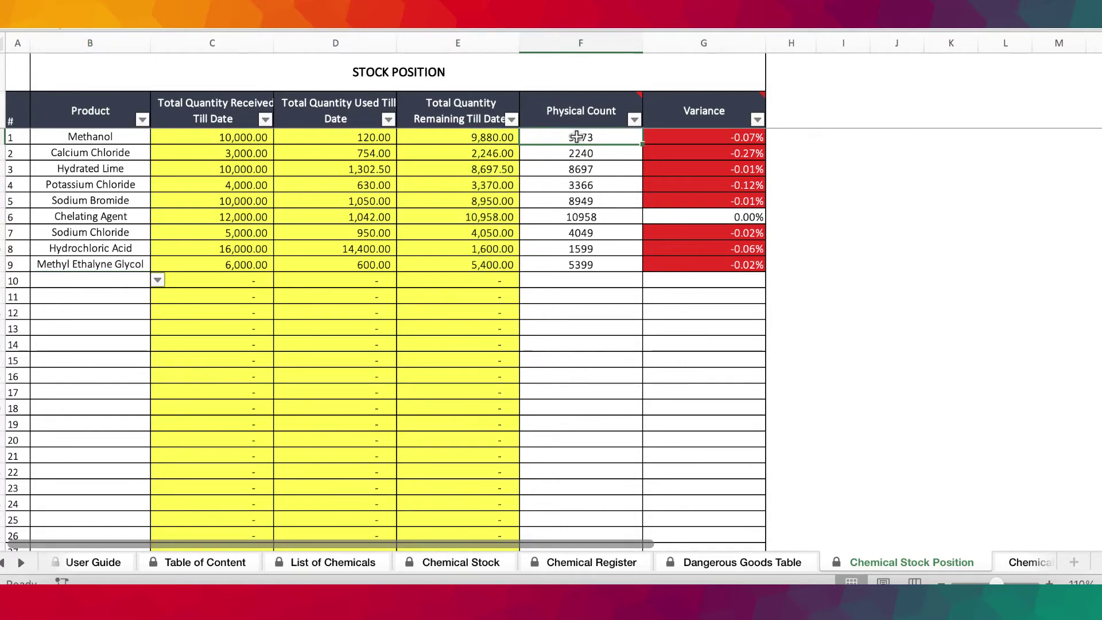
drag(577, 137, 577, 266)
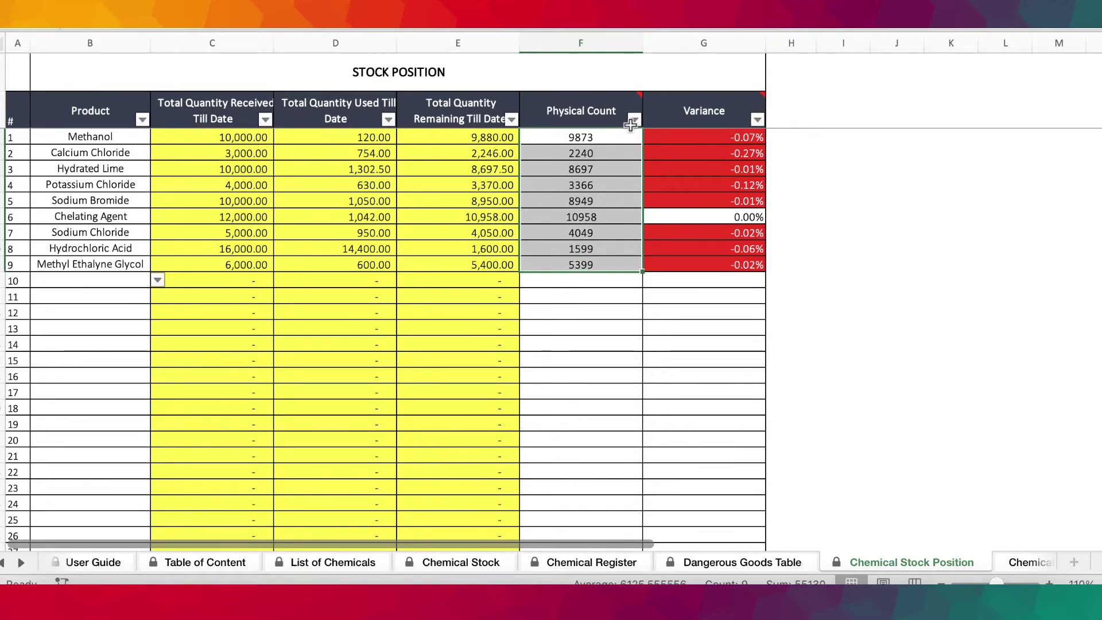
drag(691, 137, 701, 270)
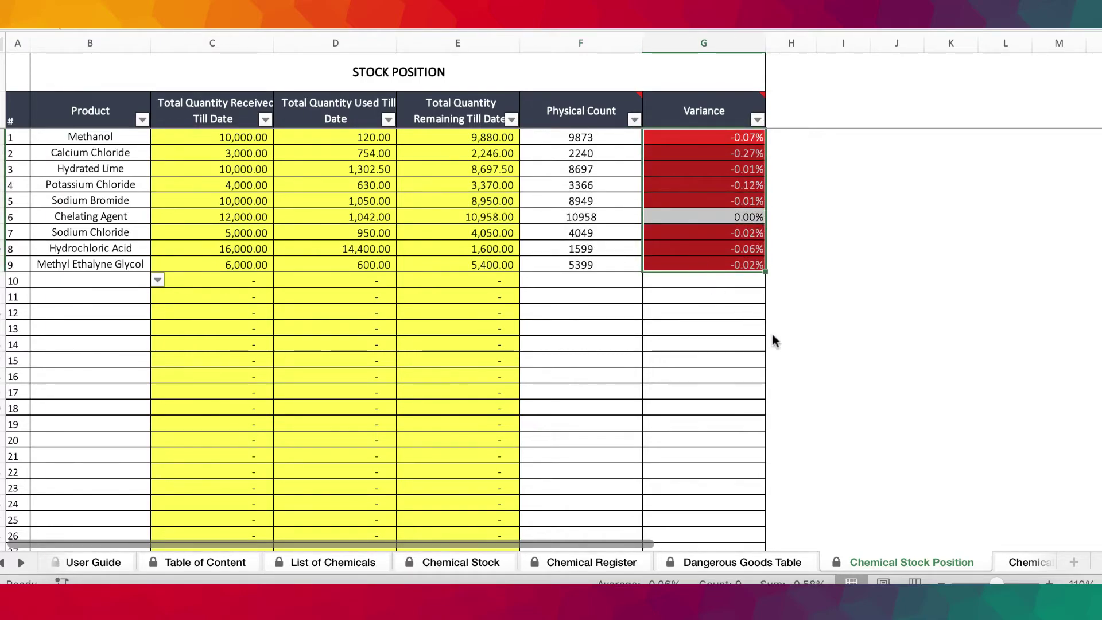
Open the Chemical Usage sheet and examine its chart of quantities remaining and used per product
click(1022, 562)
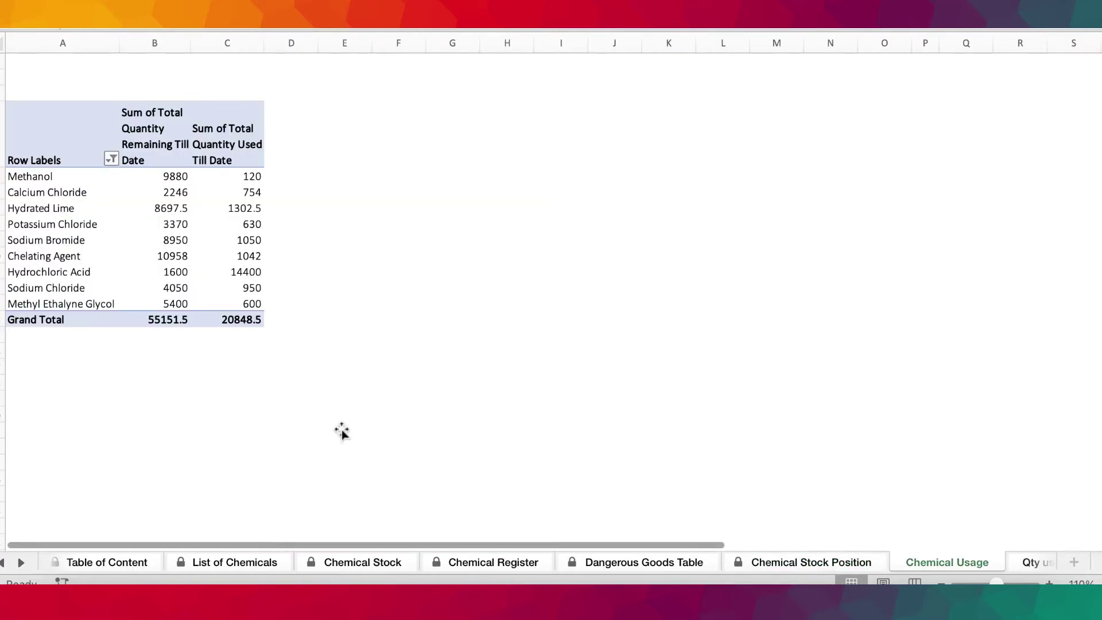
scroll(373, 359, down, 5)
scroll(373, 359, up, 4)
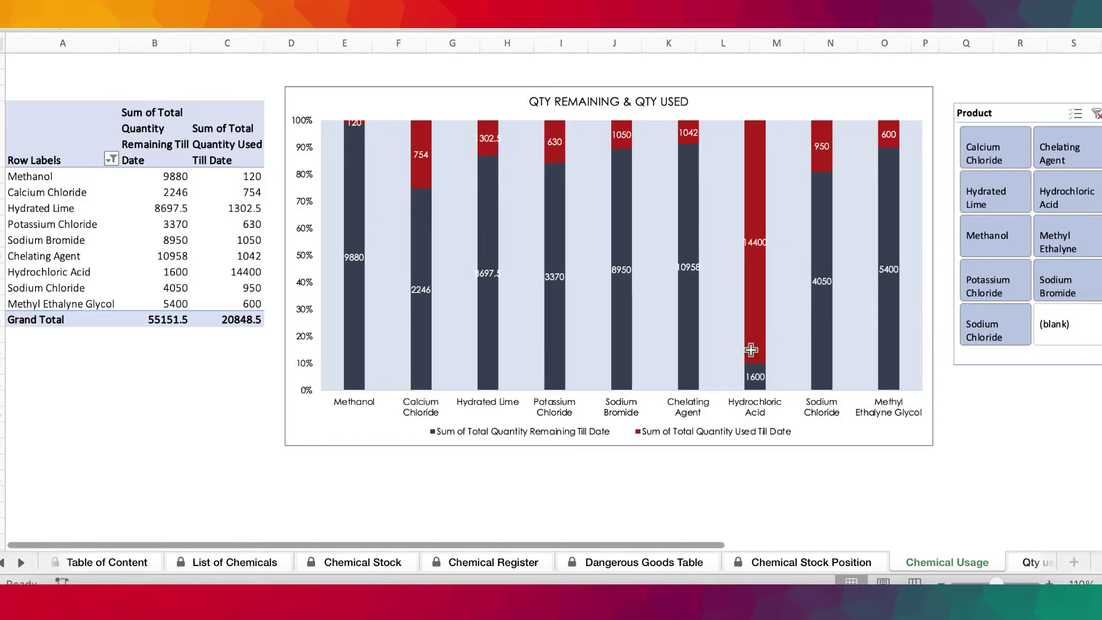
Bring the last sheets within reach and view the chart on the Qty used per month sheet
click(21, 562)
click(22, 562)
click(21, 562)
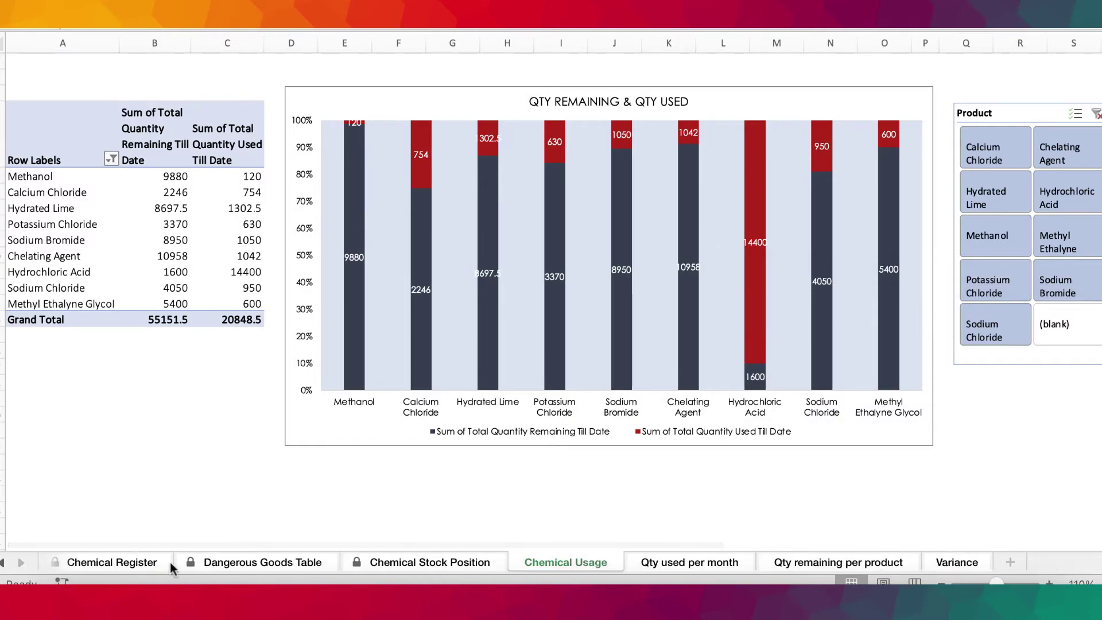
click(691, 563)
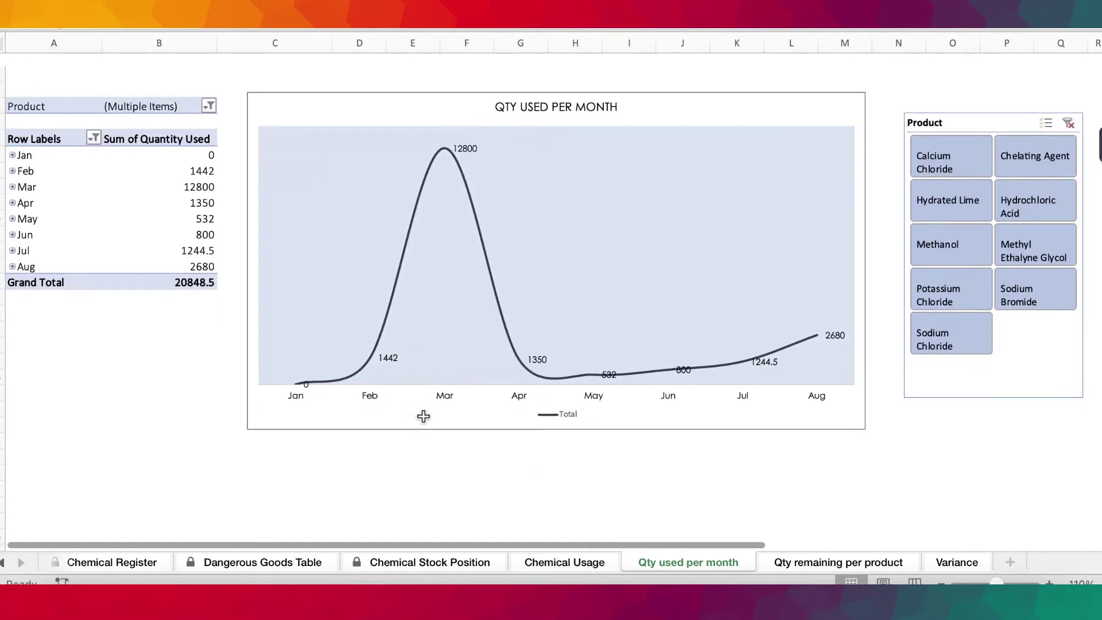
scroll(424, 416, down, 1)
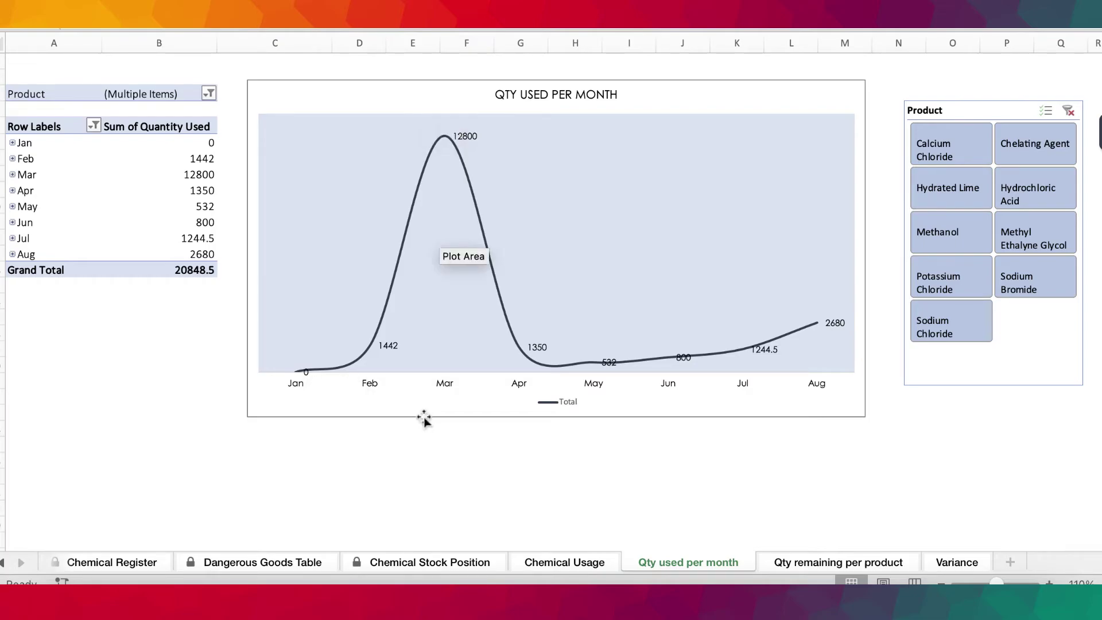
View the Qty remaining per product chart and the Variance sheet's chart of variance from physical counts
click(812, 560)
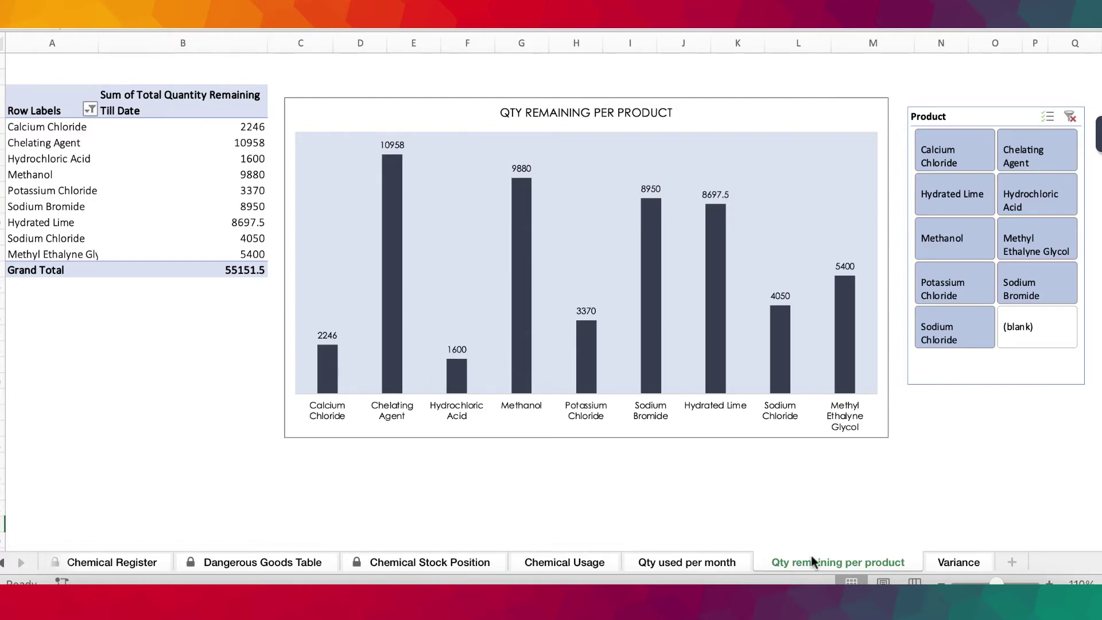
click(947, 563)
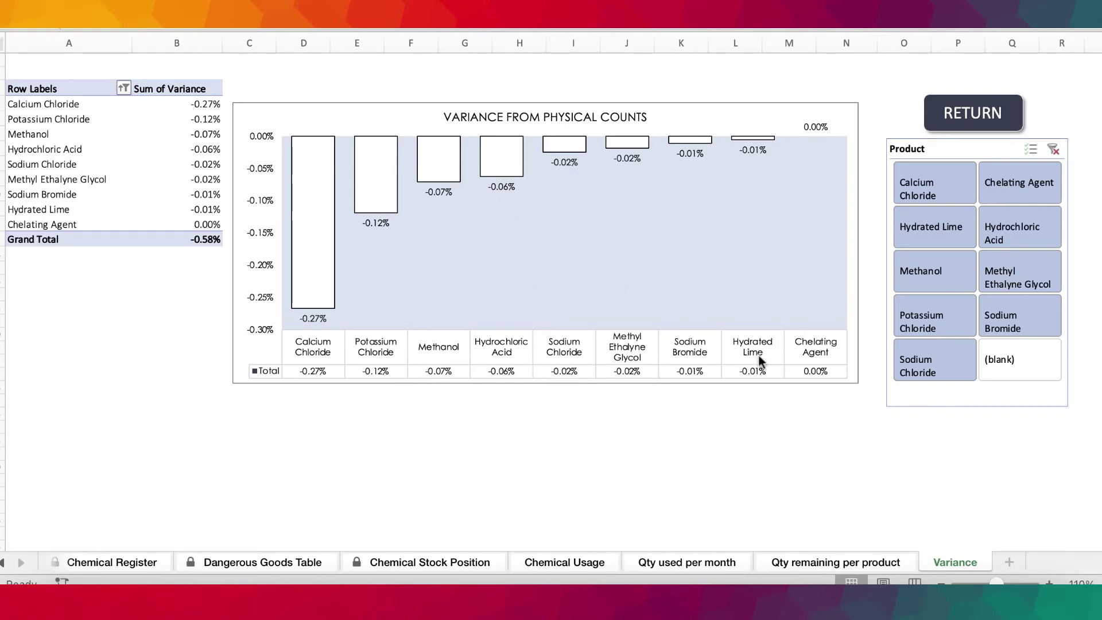
click(805, 545)
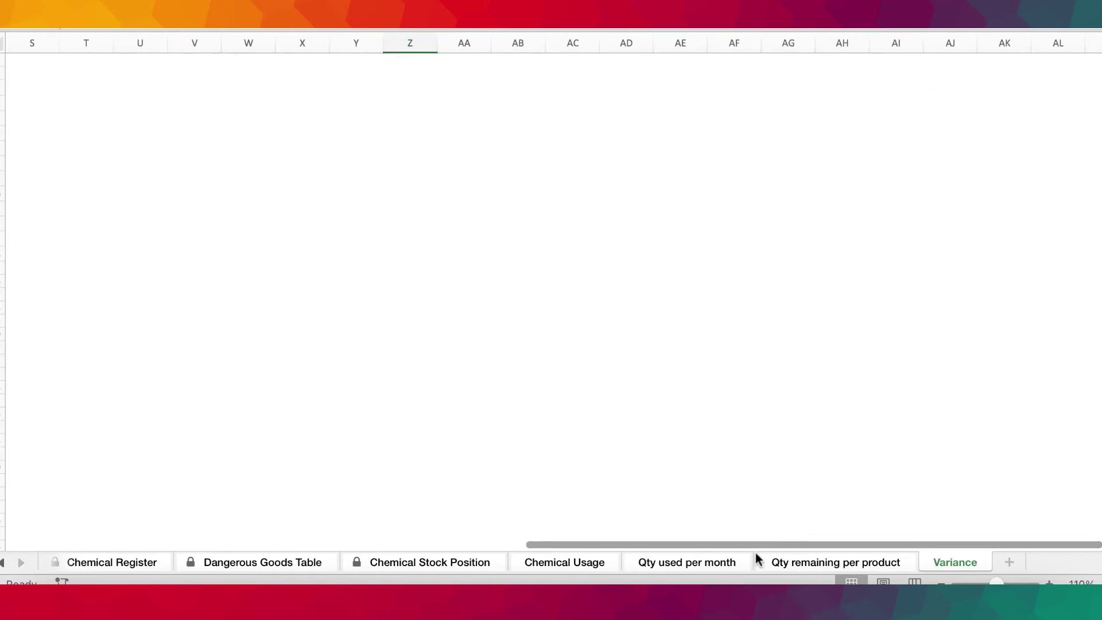
Go back through the workbook's sheets, from Qty used per month to the List of Chemicals, and open the User Guide
click(705, 559)
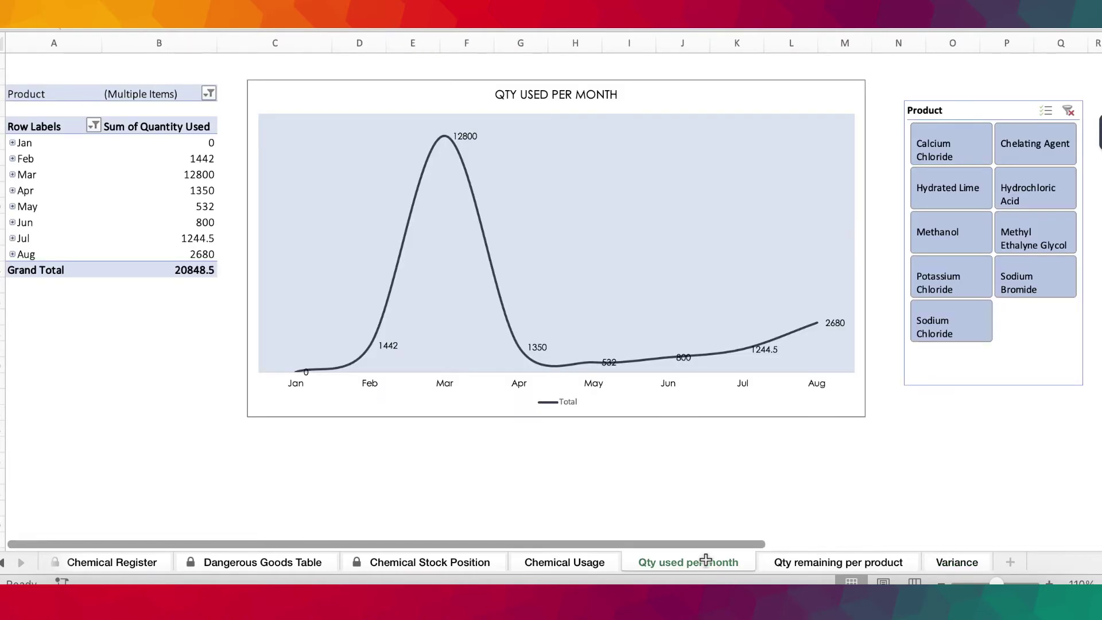
click(577, 563)
click(451, 567)
click(261, 570)
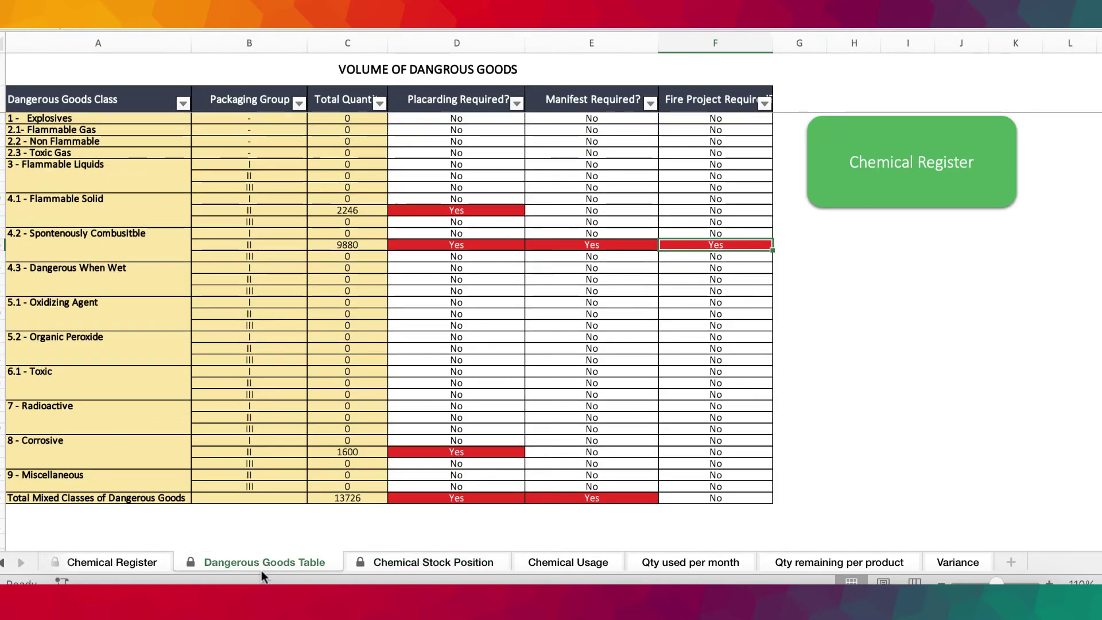
click(125, 563)
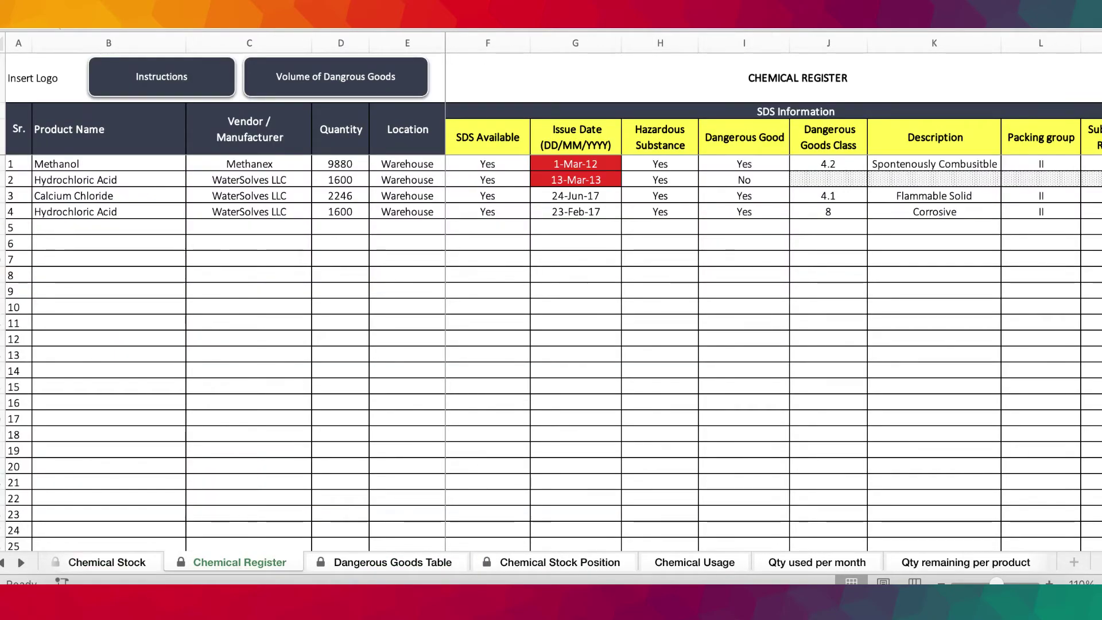
click(98, 564)
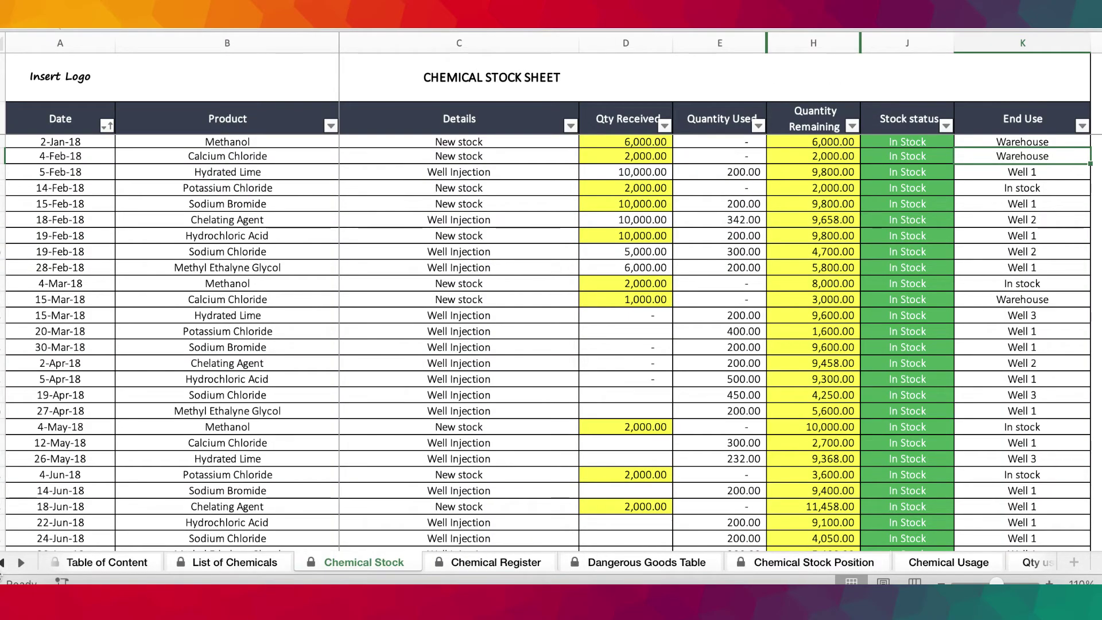
click(372, 562)
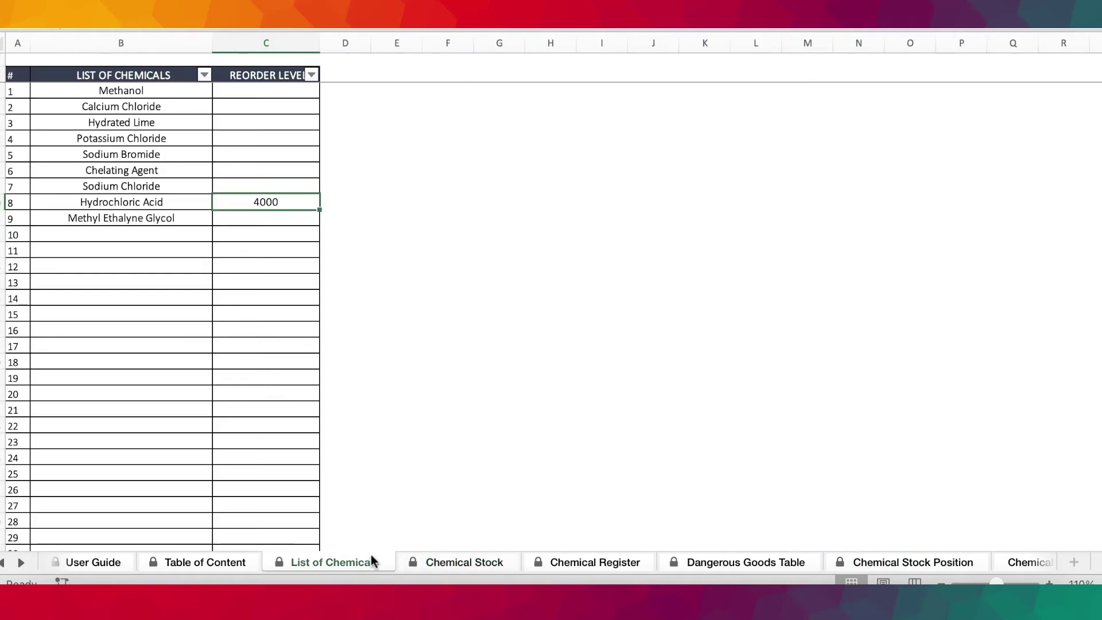
click(218, 564)
click(92, 564)
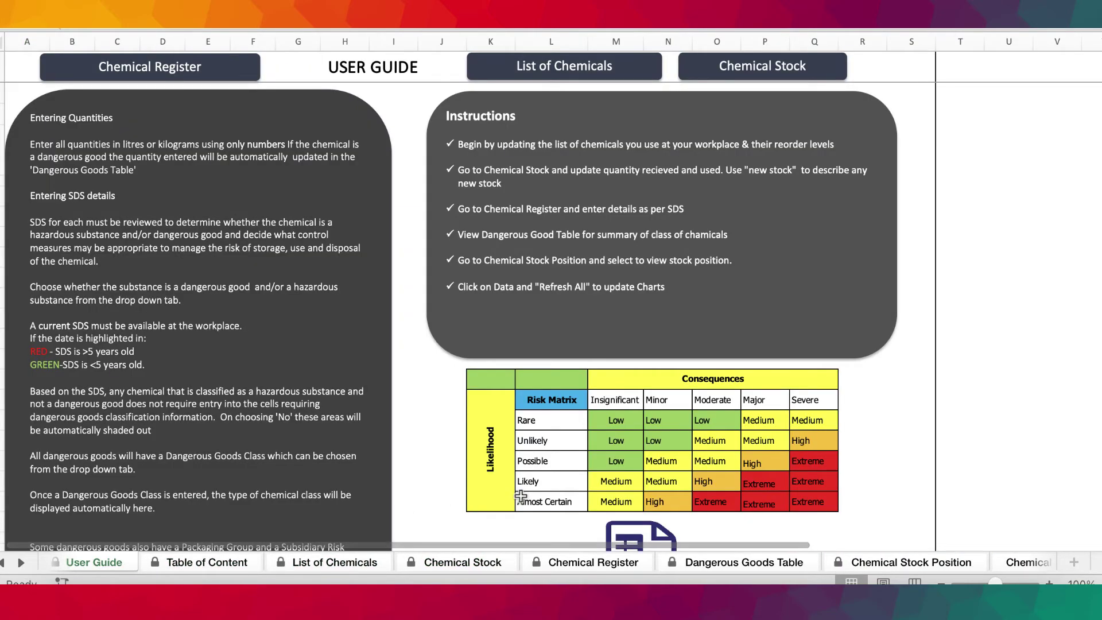